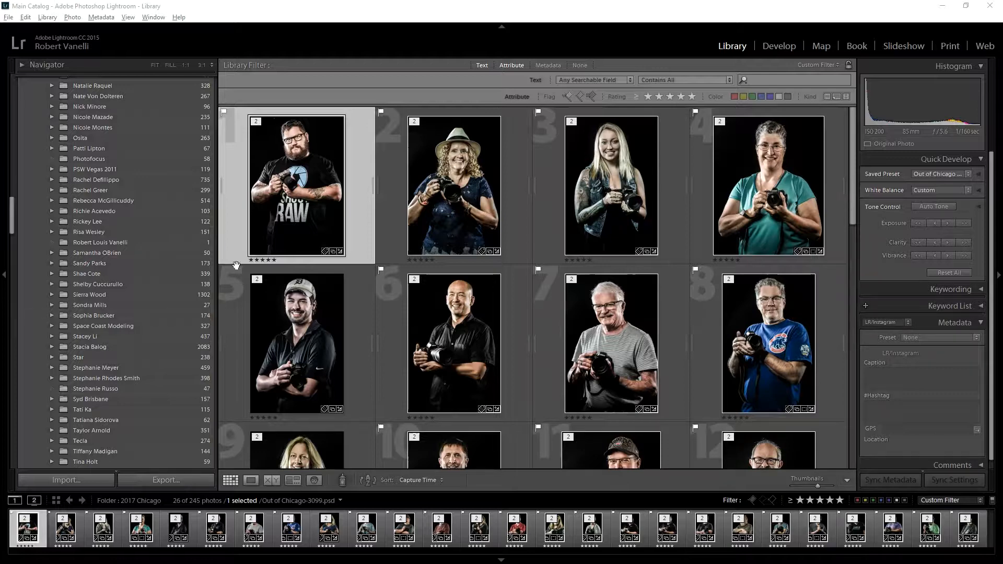
# Filter the library to photos with the yellow color label, leaving no star rating in the filter.
pyautogui.click(648, 97)
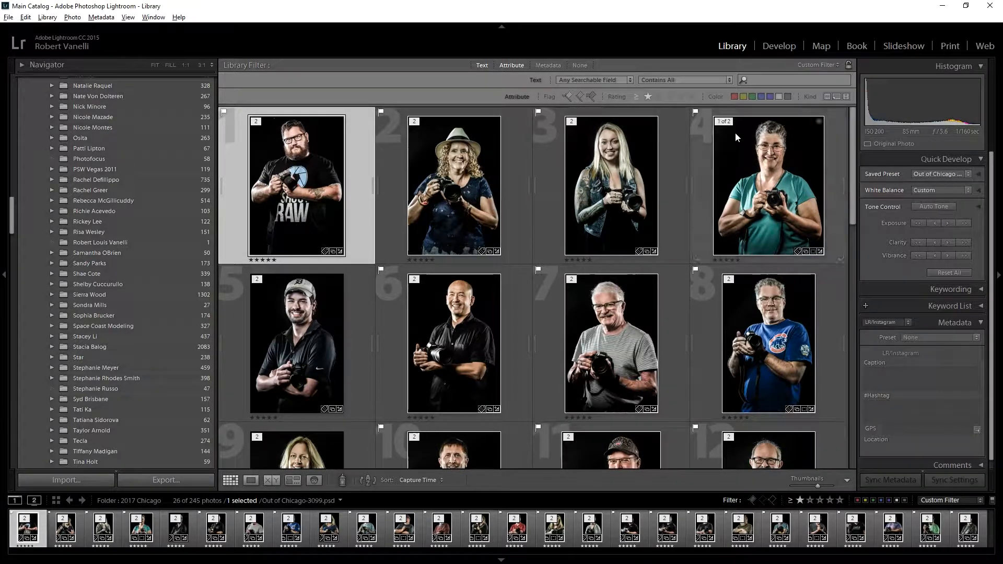
pyautogui.click(741, 98)
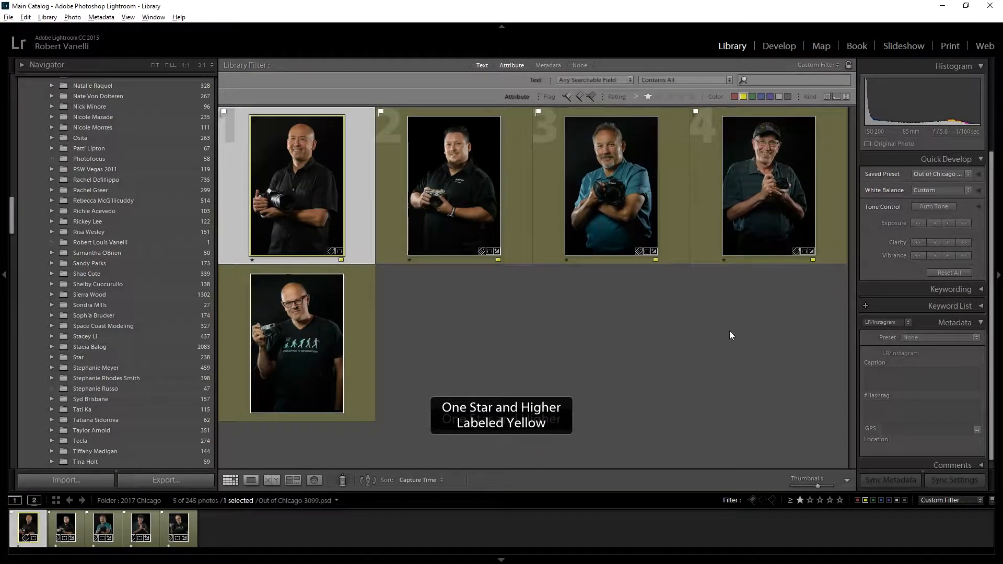
pyautogui.click(647, 96)
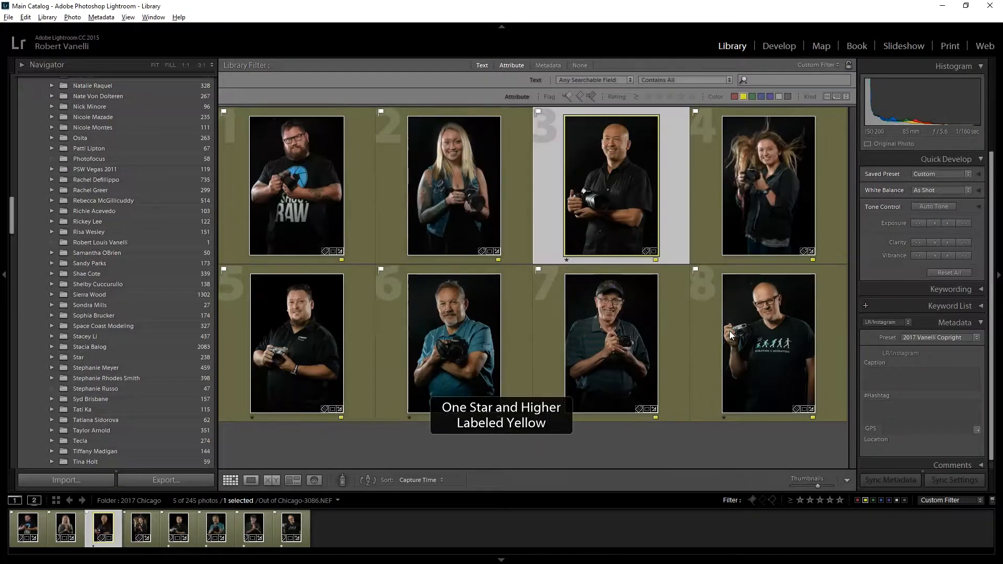
# Open the portrait of the bearded man in the RAW shirt, Out of Chicago-3063.NEF, in the Develop module.
pyautogui.doubleClick(311, 167)
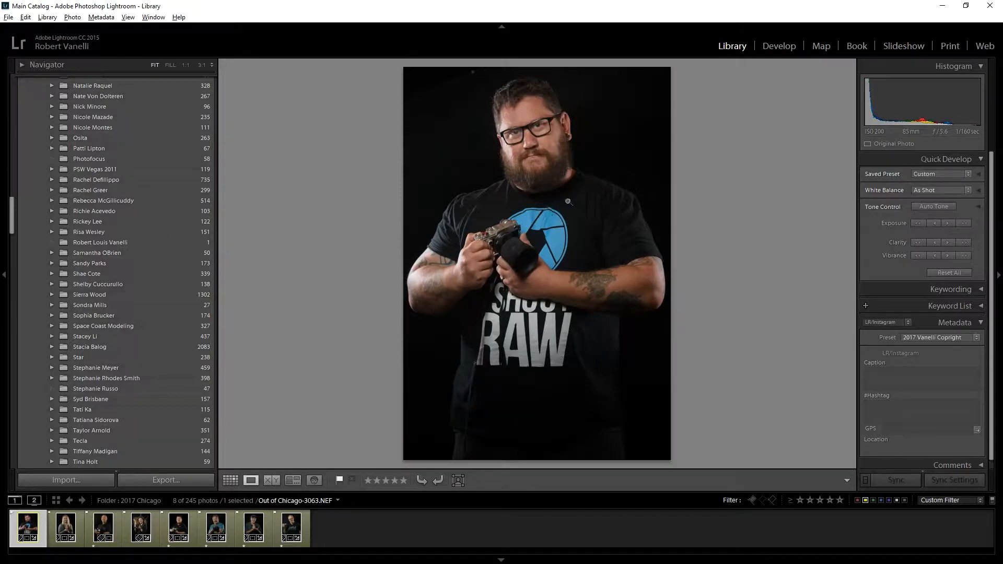
pyautogui.click(782, 47)
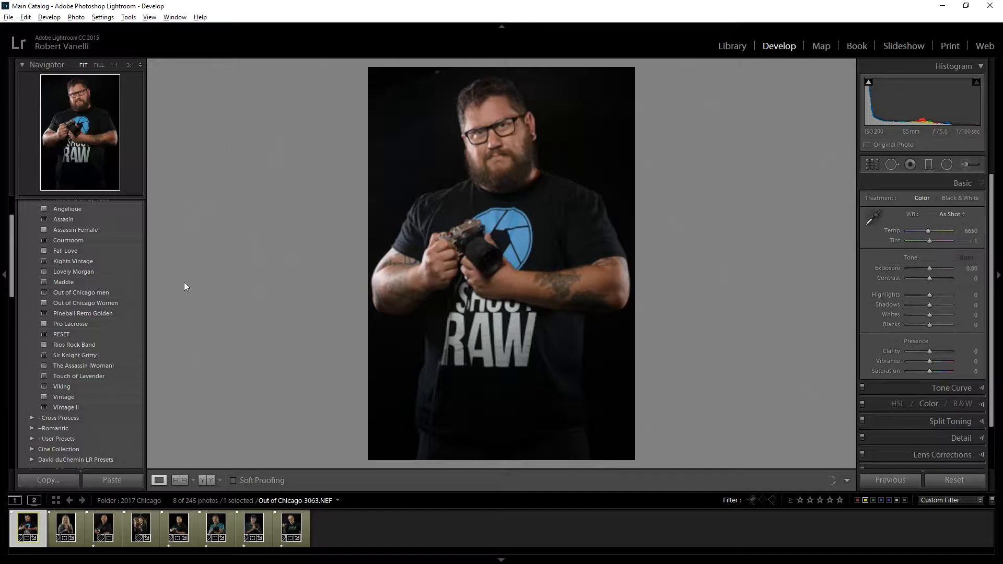
# Try the Out of Chicago men preset on the portrait, preview it full screen, and undo the preset.
pyautogui.click(112, 293)
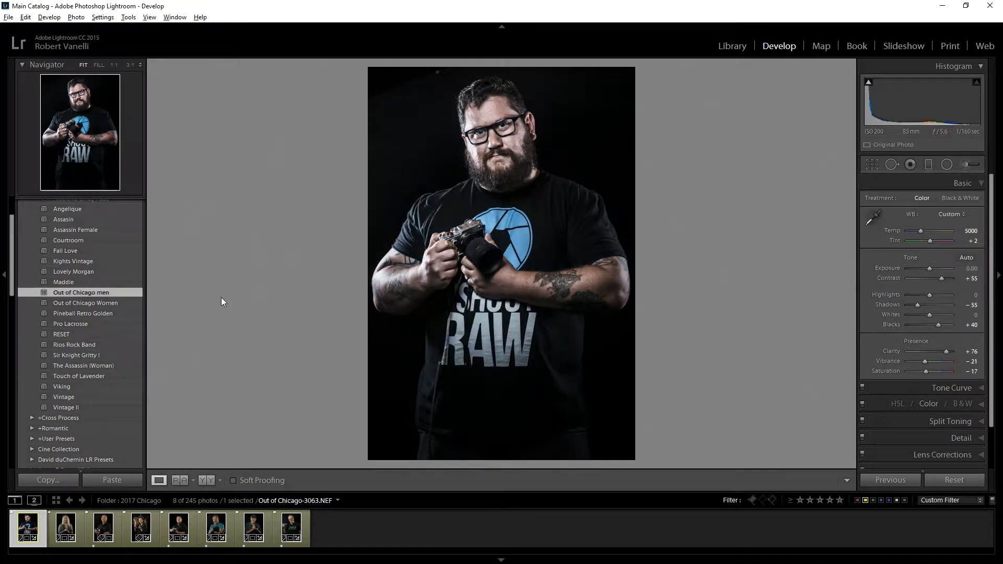
pyautogui.press('f')
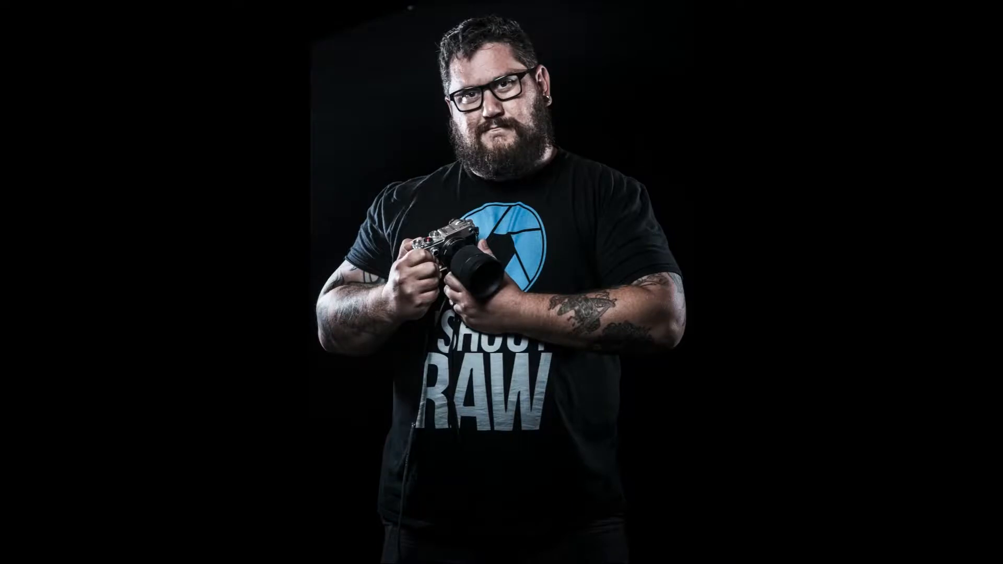
pyautogui.press('f')
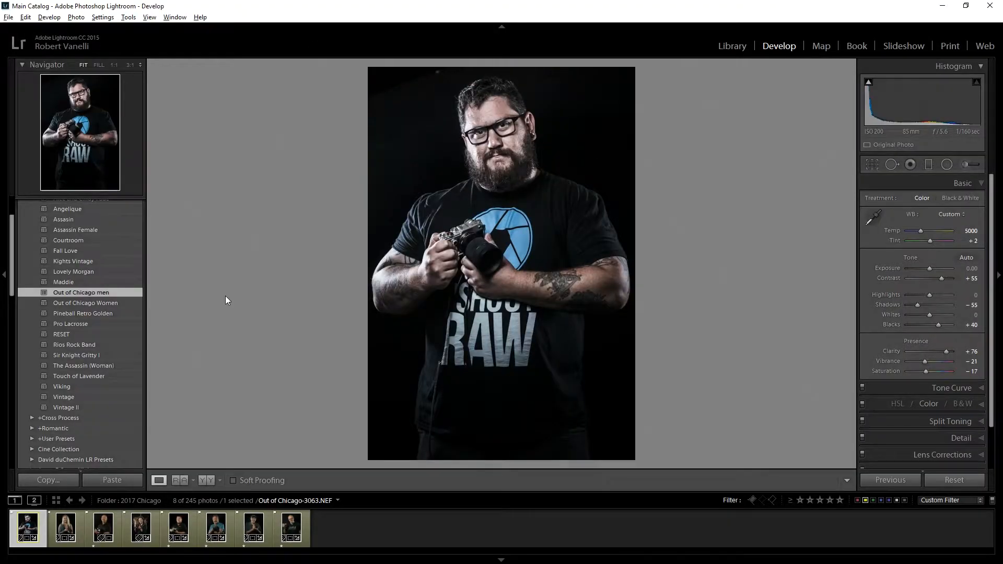
pyautogui.hotkey('ctrl', 'z')
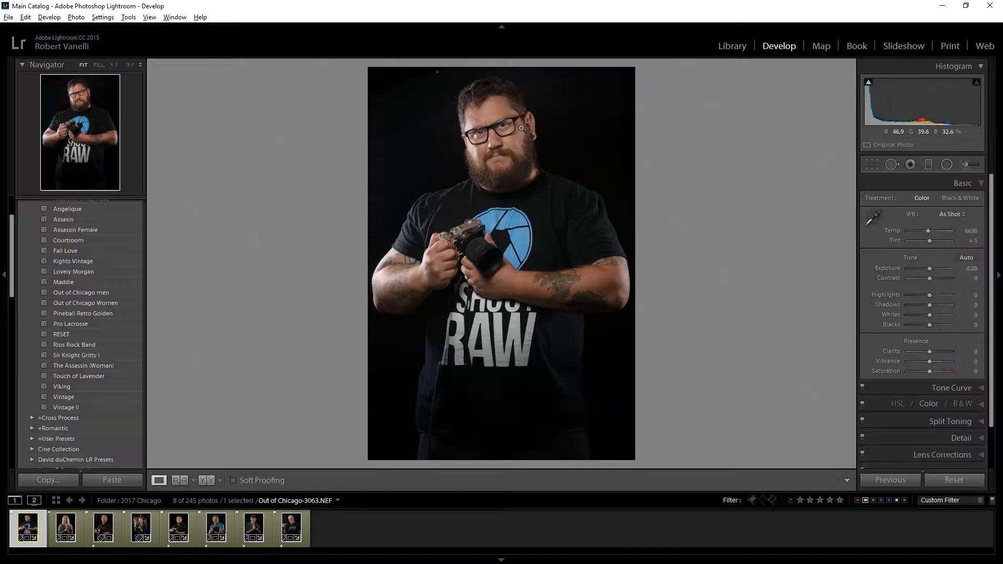
# Send the unedited portrait Out of Chicago-3063.NEF to Photoshop for editing.
pyautogui.rightClick(516, 156)
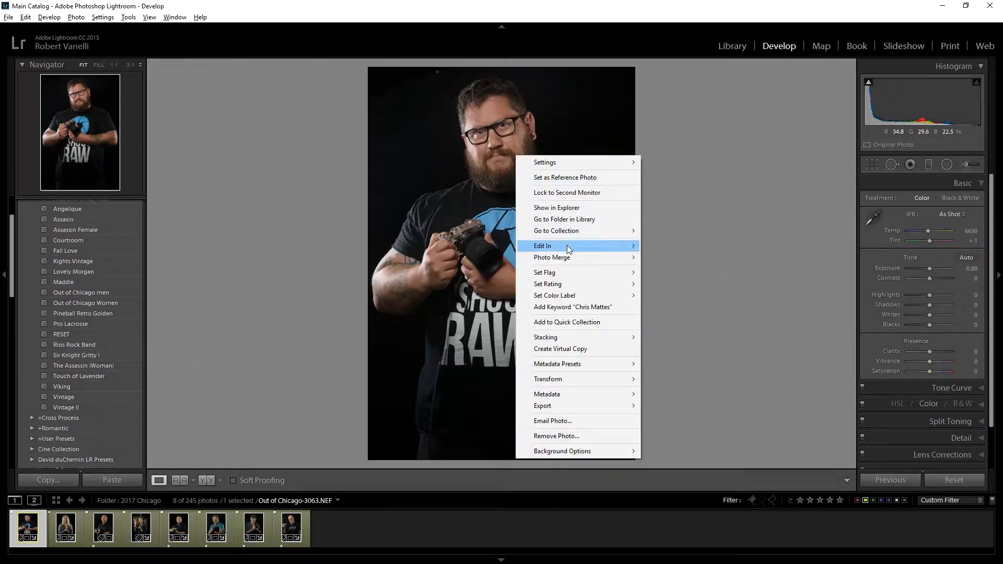
pyautogui.moveTo(567, 246)
pyautogui.click(497, 245)
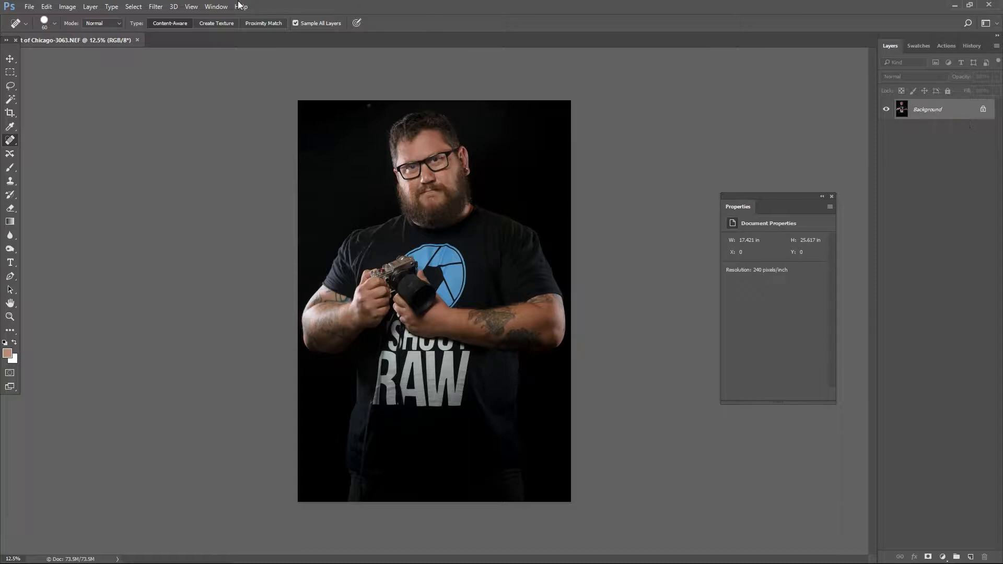
# Run the Perfectly Clear Complete v3 filter on the portrait and choose the Out of Chicago Men preset.
pyautogui.click(155, 7)
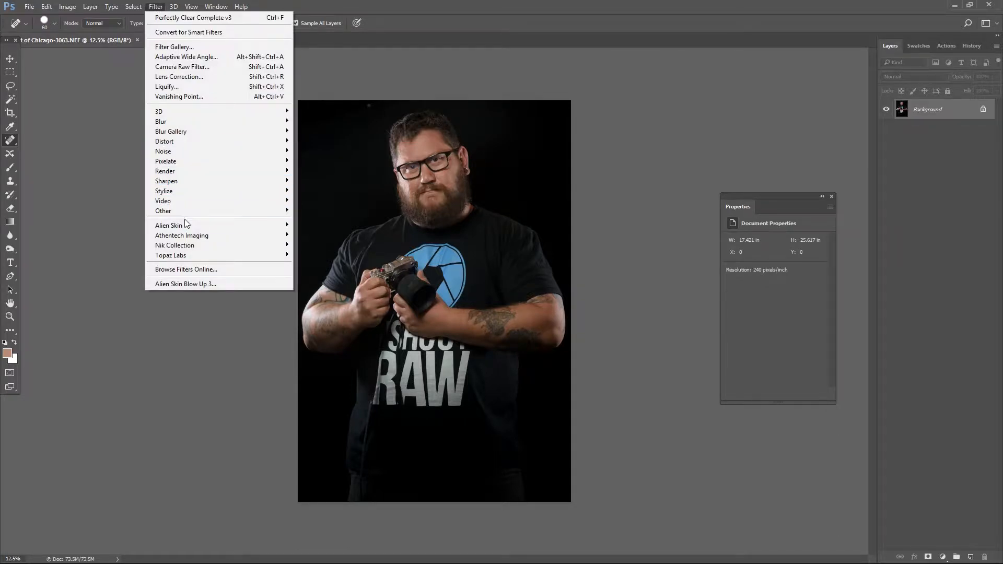
pyautogui.moveTo(181, 239)
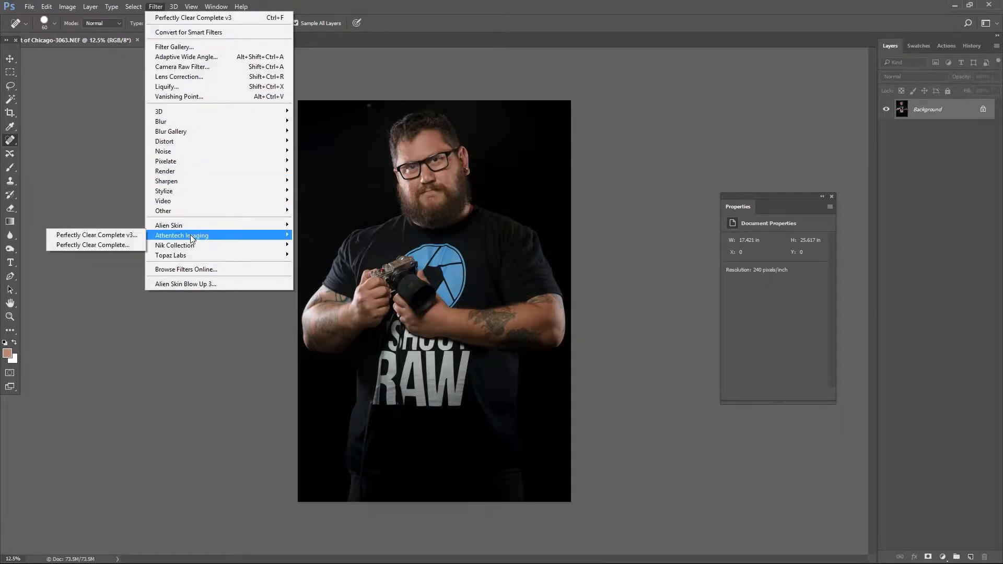
pyautogui.click(124, 234)
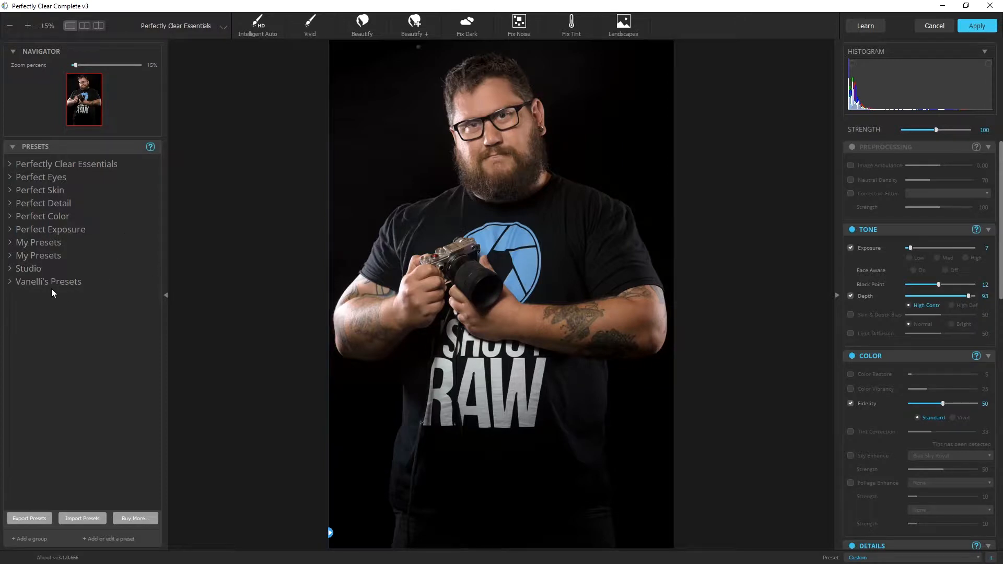
pyautogui.click(8, 282)
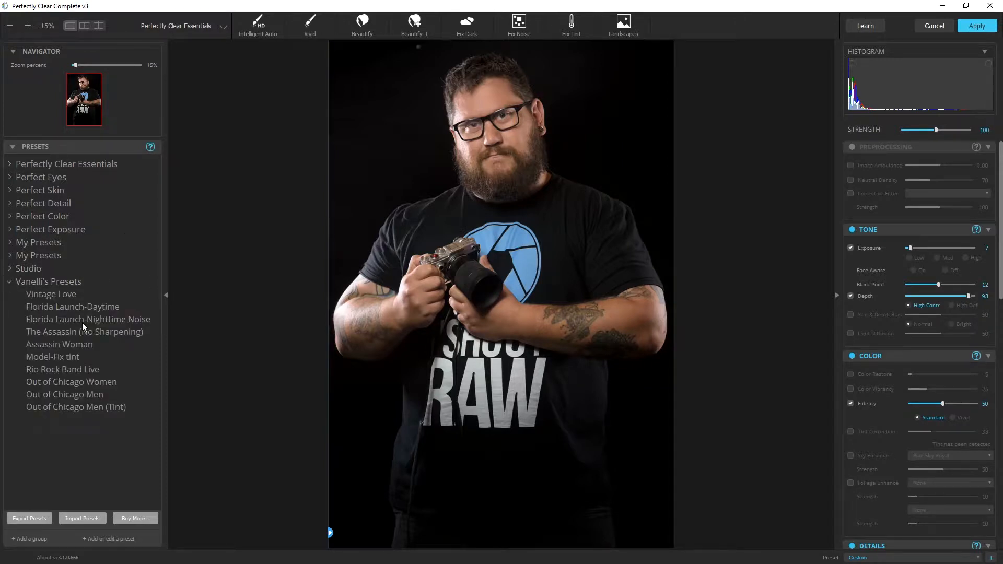
pyautogui.click(91, 394)
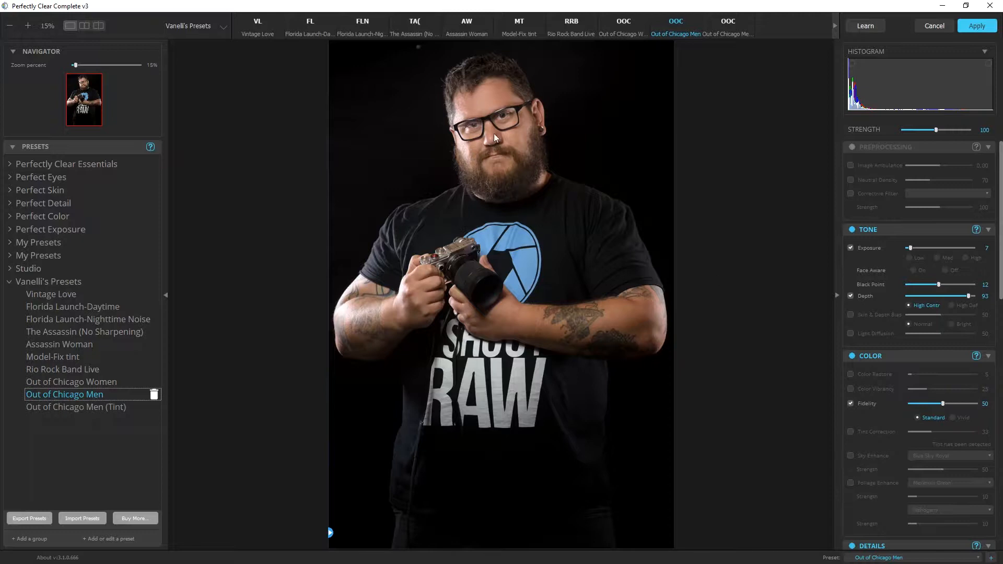
# Manually add the man's face to the face selection by marking his left and right eyes.
pyautogui.moveTo(1001, 291); pyautogui.dragTo(1002, 371)
pyautogui.scroll(-5, 994, 419)
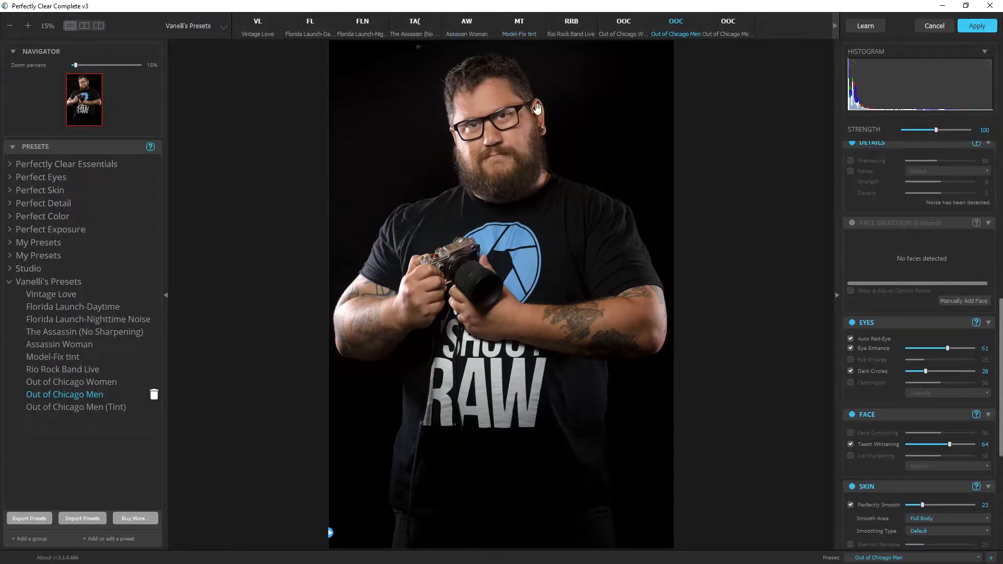
pyautogui.click(955, 302)
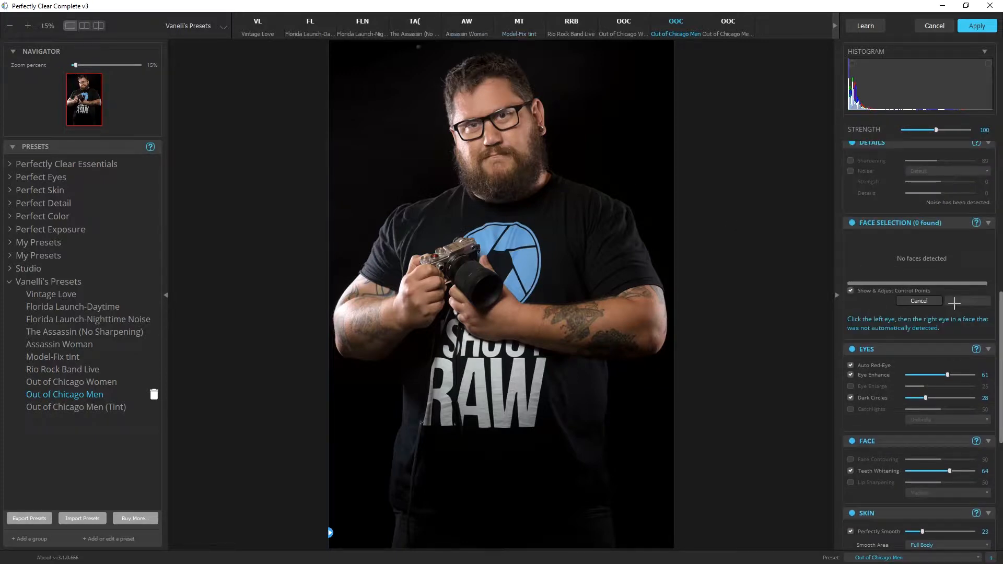
pyautogui.click(476, 125)
pyautogui.click(502, 116)
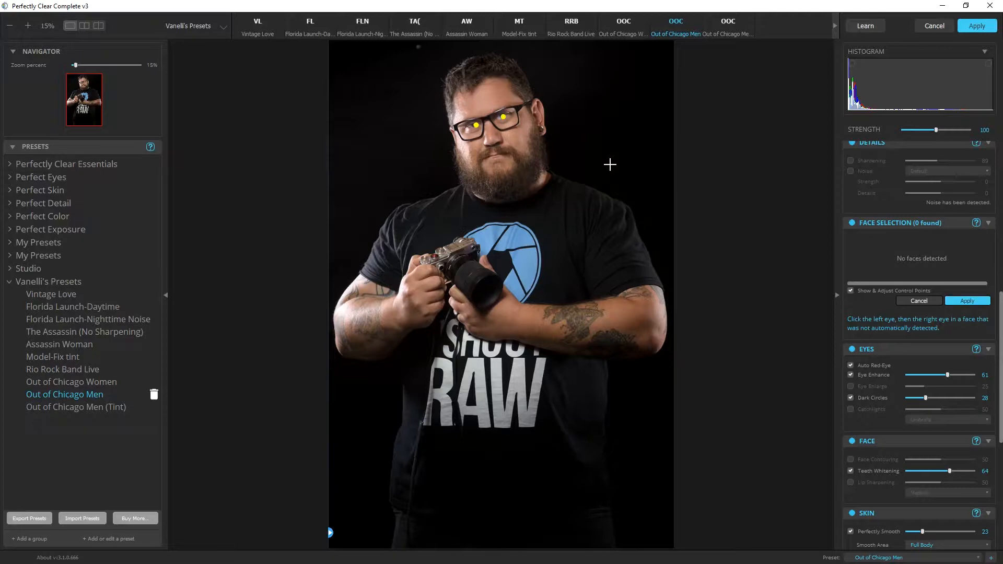
pyautogui.click(970, 301)
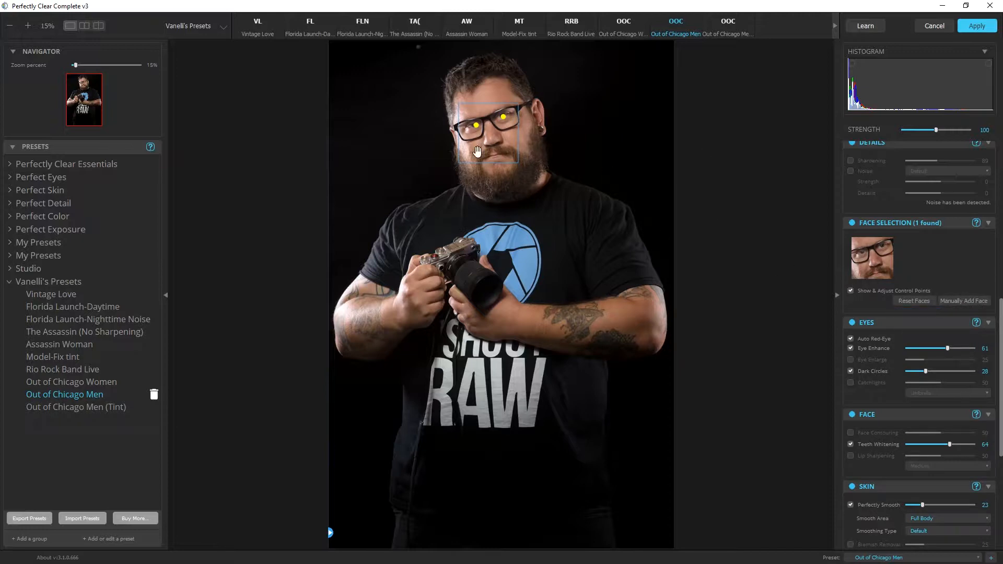
# Review the preset's tone, color, details, eyes, face and skin settings.
pyautogui.scroll(5, 899, 195)
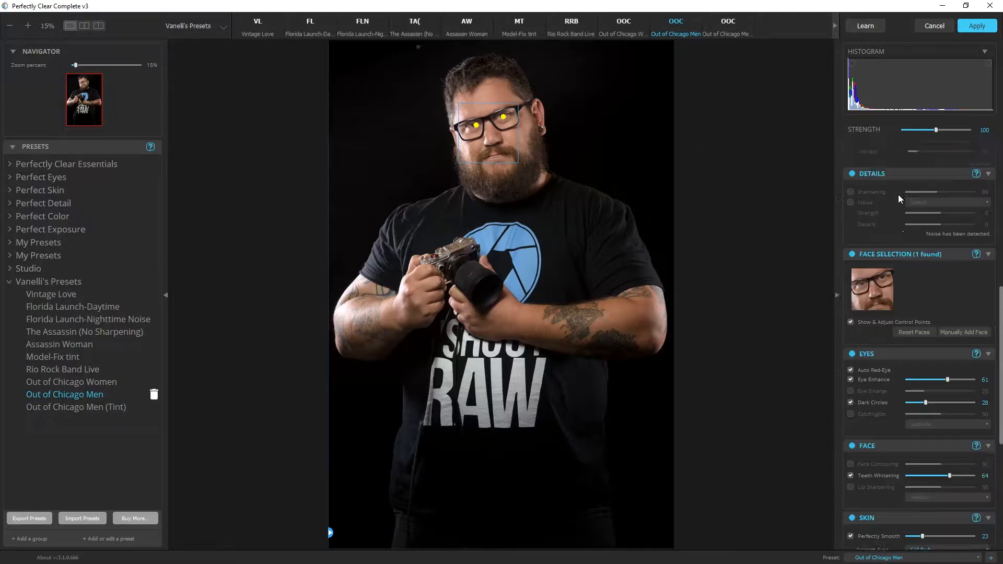
pyautogui.scroll(2, 938, 217)
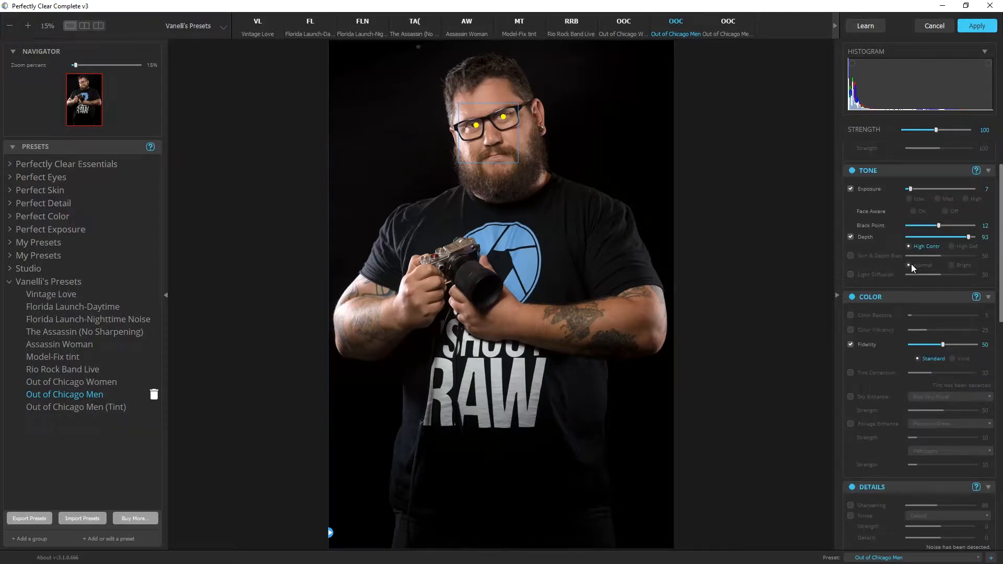
pyautogui.scroll(1, 912, 265)
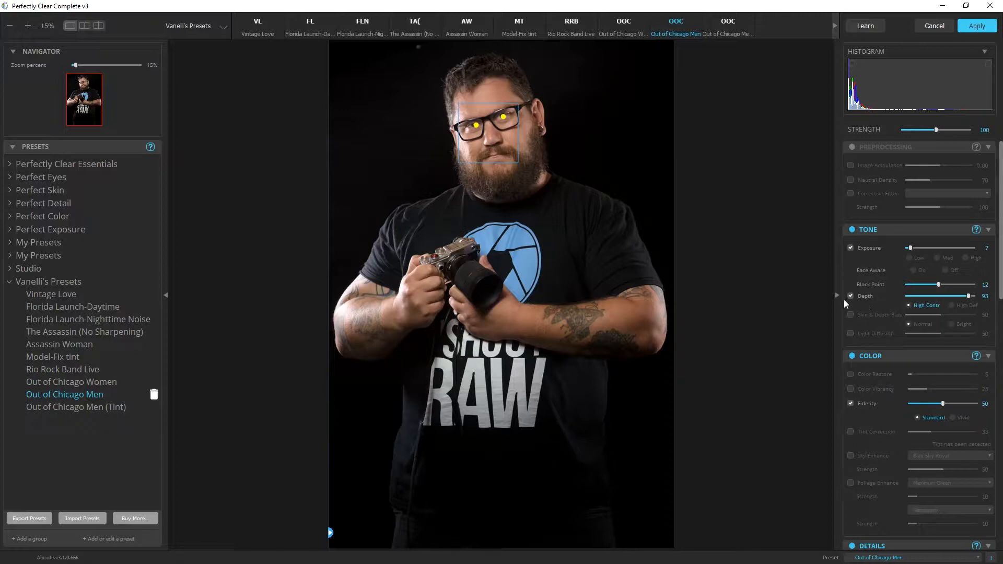
pyautogui.scroll(-2, 904, 384)
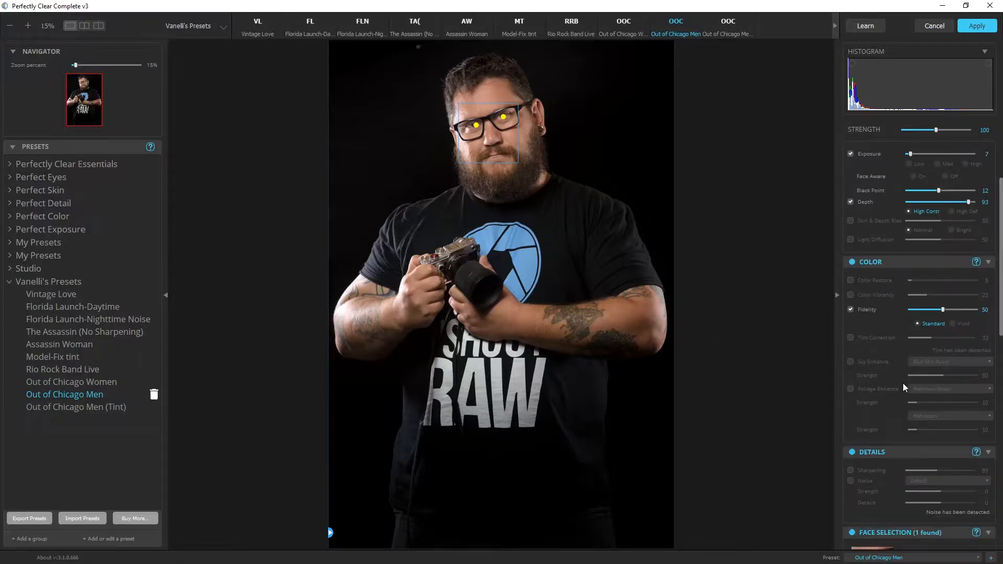
pyautogui.scroll(-6, 918, 372)
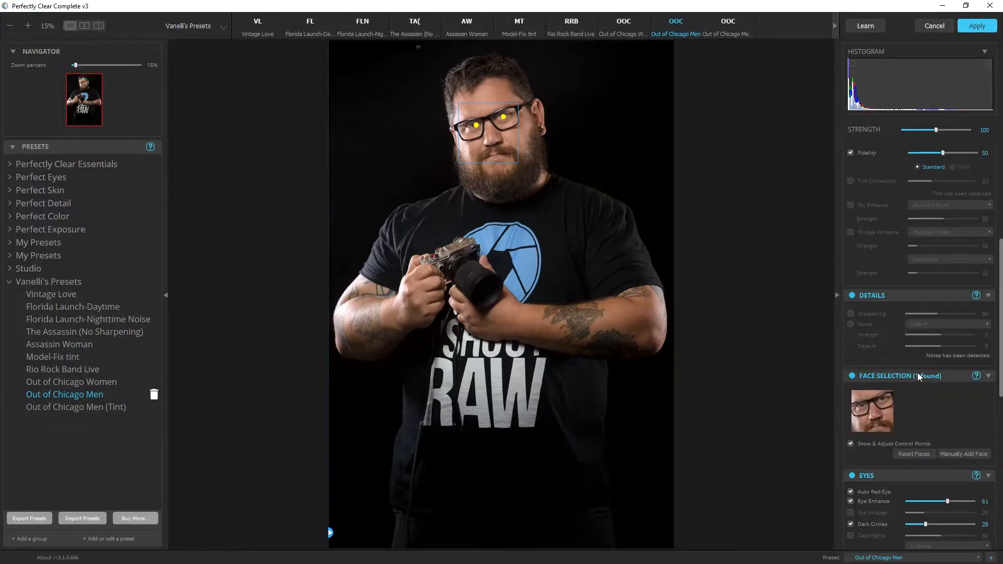
pyautogui.scroll(-1, 918, 372)
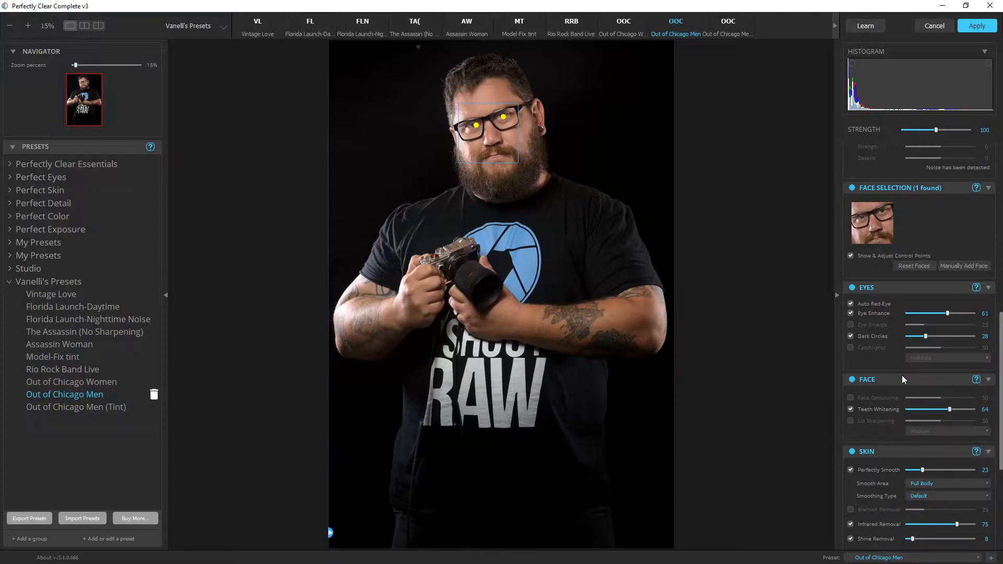
pyautogui.scroll(-1, 922, 452)
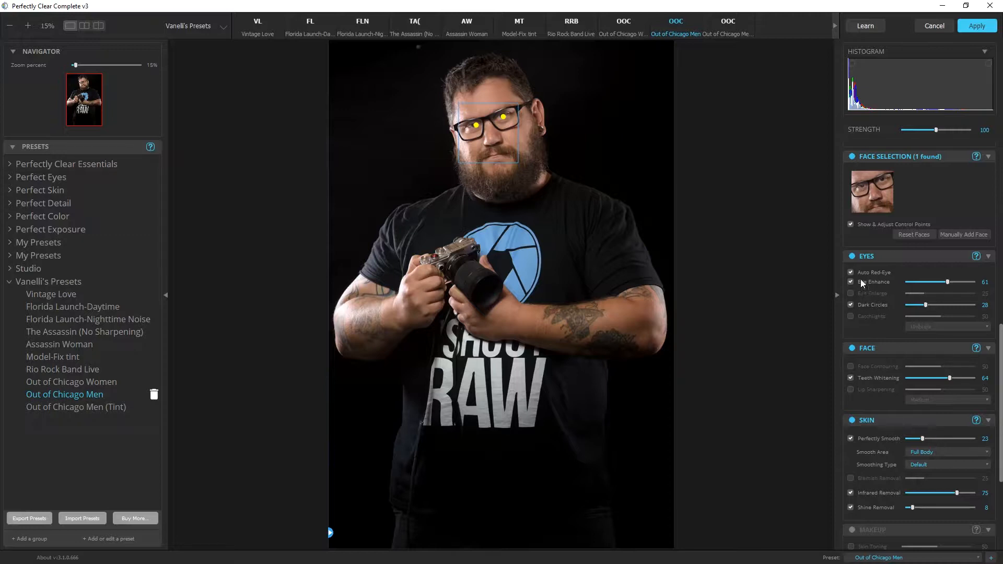
# Turn off the face control points and apply the Perfectly Clear correction to the photo.
pyautogui.click(849, 224)
pyautogui.click(985, 30)
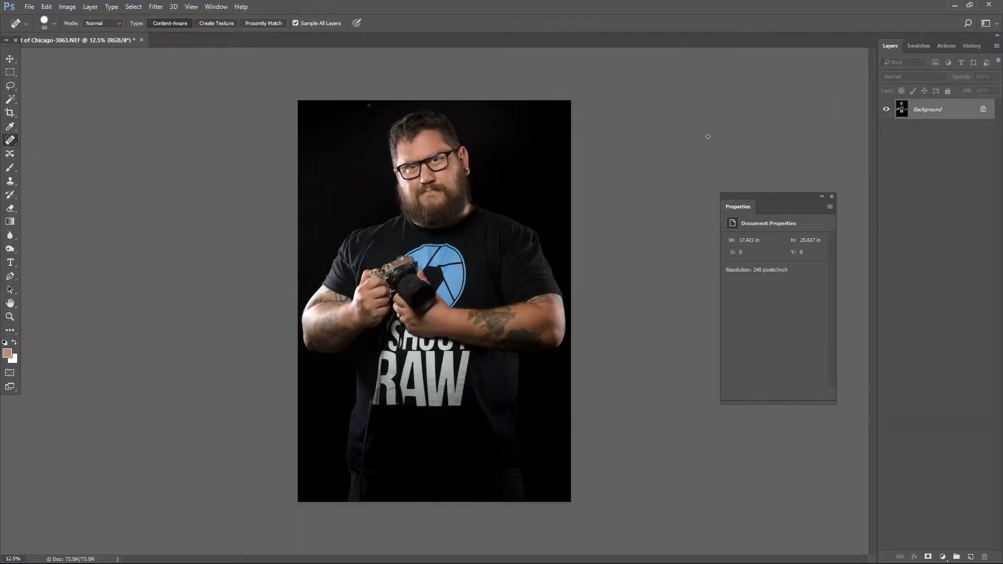
# Save and close the corrected portrait, and return to Lightroom.
pyautogui.hotkey('ctrl', 's')
pyautogui.click(141, 40)
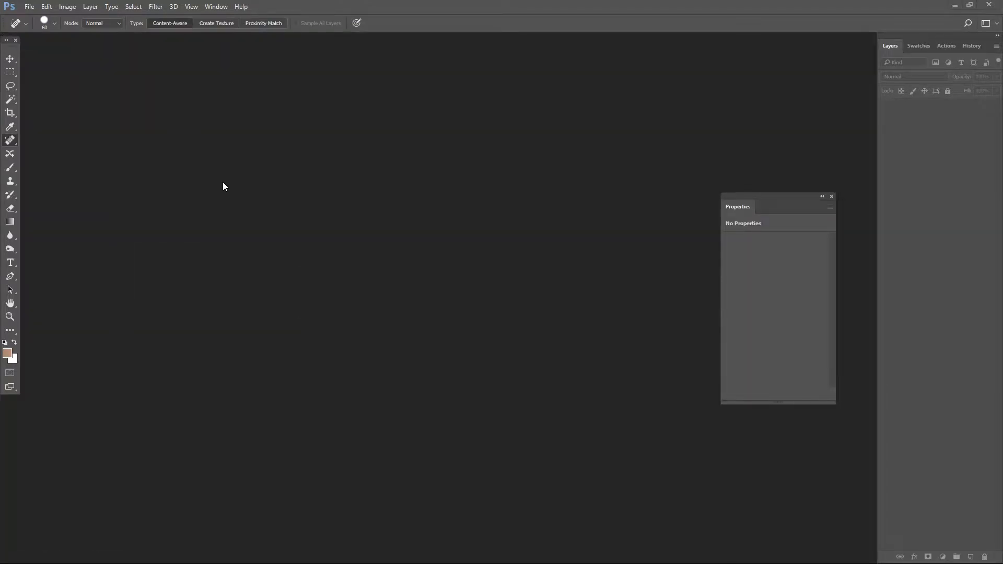
pyautogui.click(954, 5)
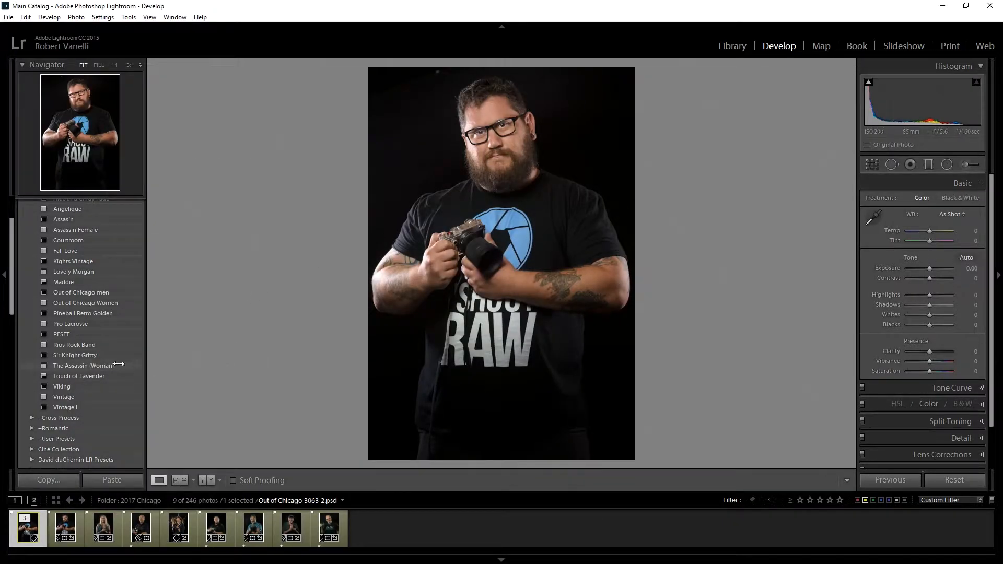
# Apply the Out of Chicago men preset to Out of Chicago-3063-2.psd and go back to the library grid.
pyautogui.click(103, 293)
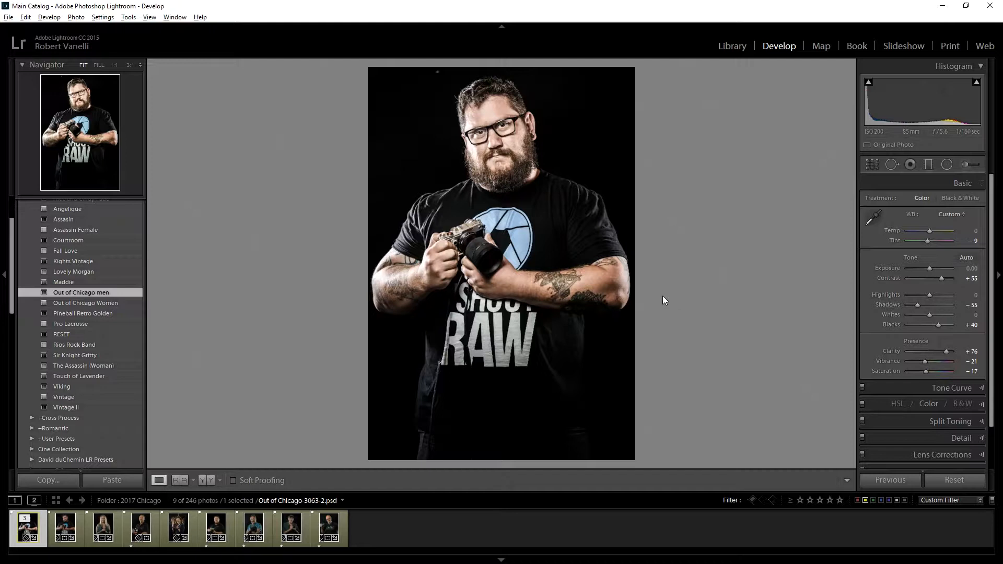
pyautogui.press('g')
pyautogui.press('g')
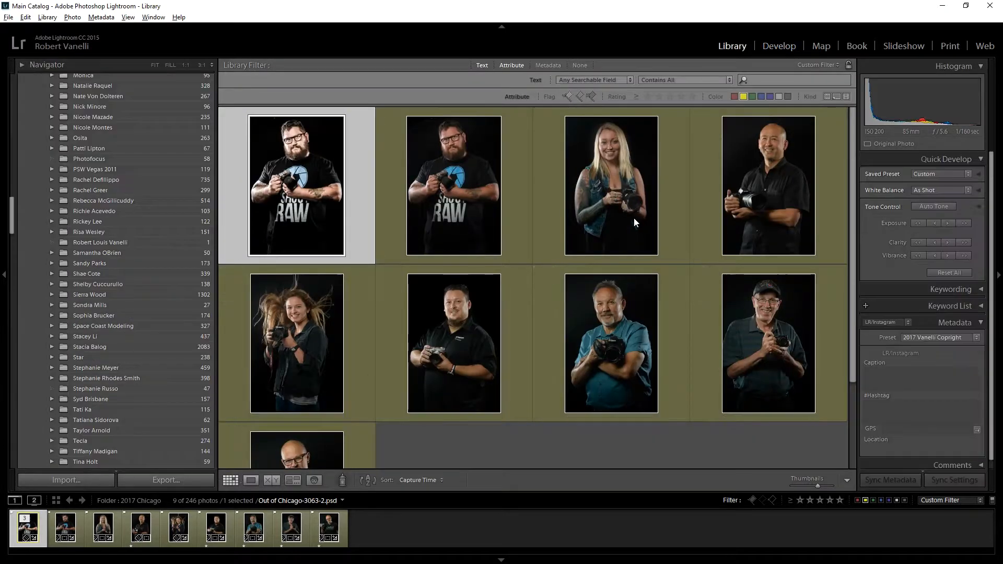
# Open the portrait Out of Chicago-3086.NEF for developing.
pyautogui.click(783, 173)
pyautogui.doubleClick(783, 173)
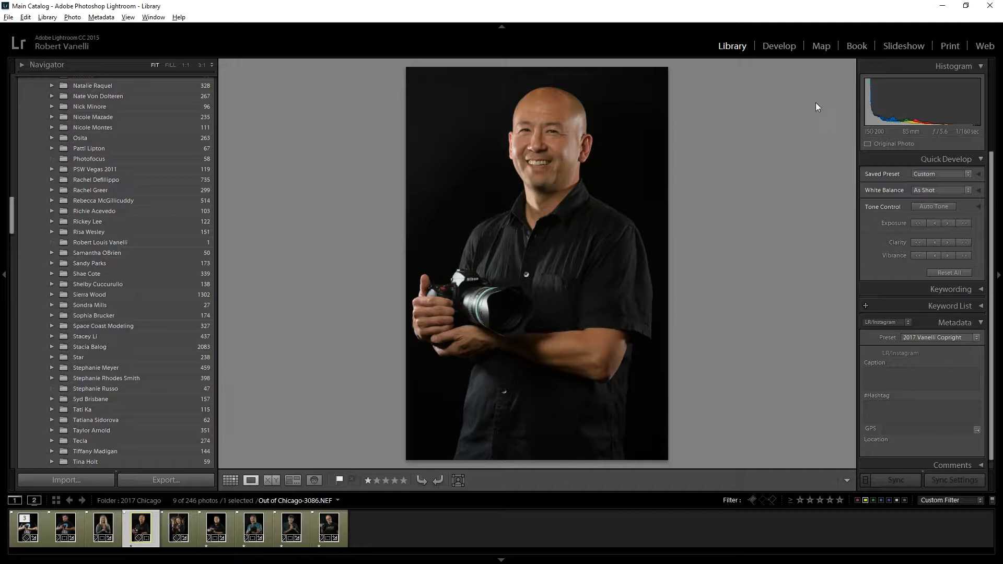
pyautogui.click(779, 47)
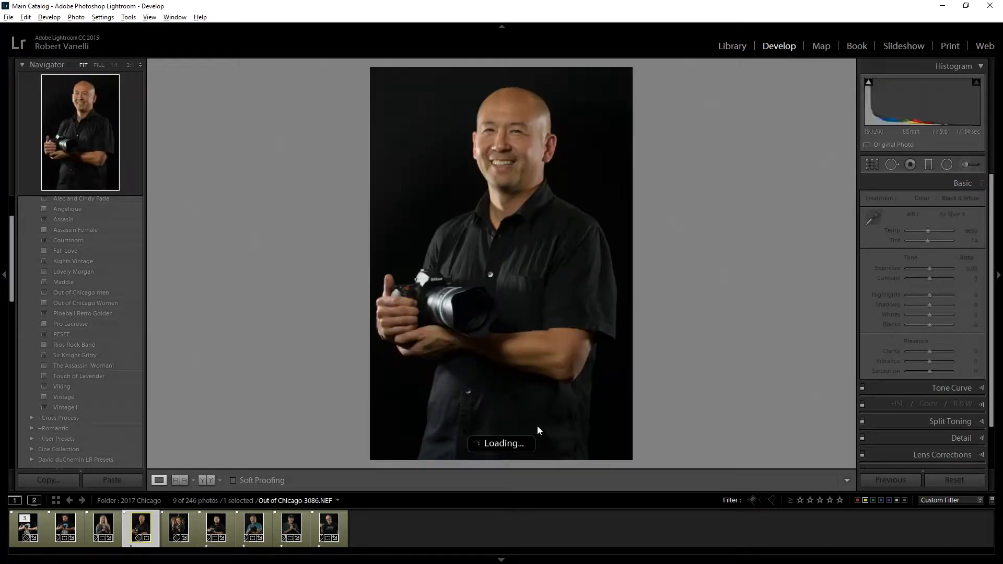
# Darken the lower part of the portrait, up to mid-torso, with a graduated filter using the Burn-(Lower Fade) effect.
pyautogui.click(929, 165)
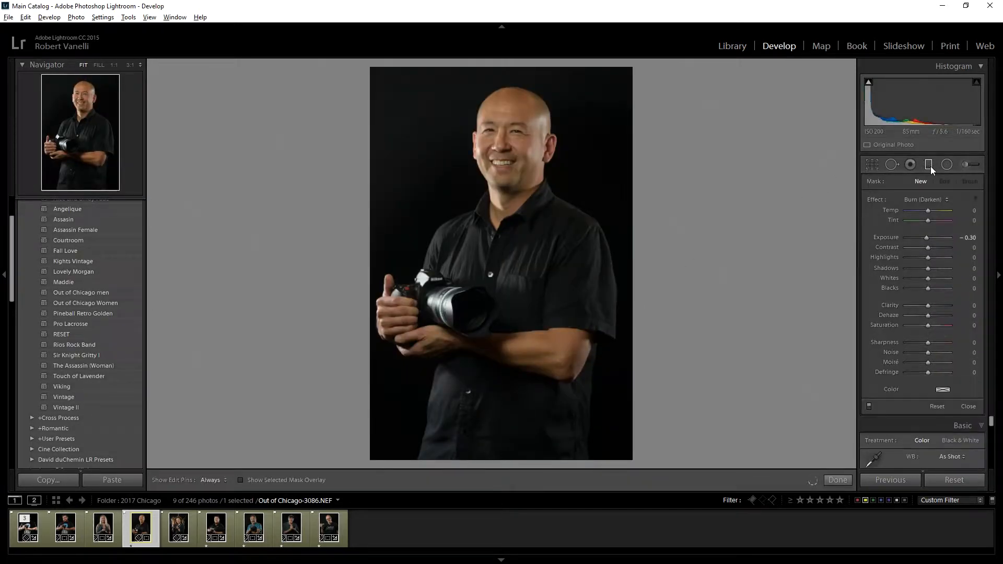
pyautogui.click(927, 199)
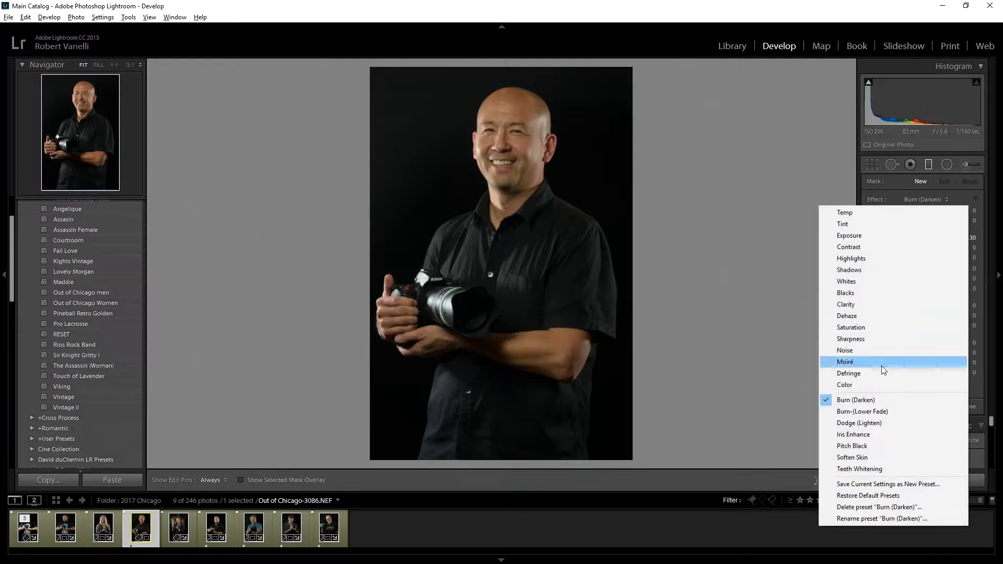
pyautogui.click(886, 411)
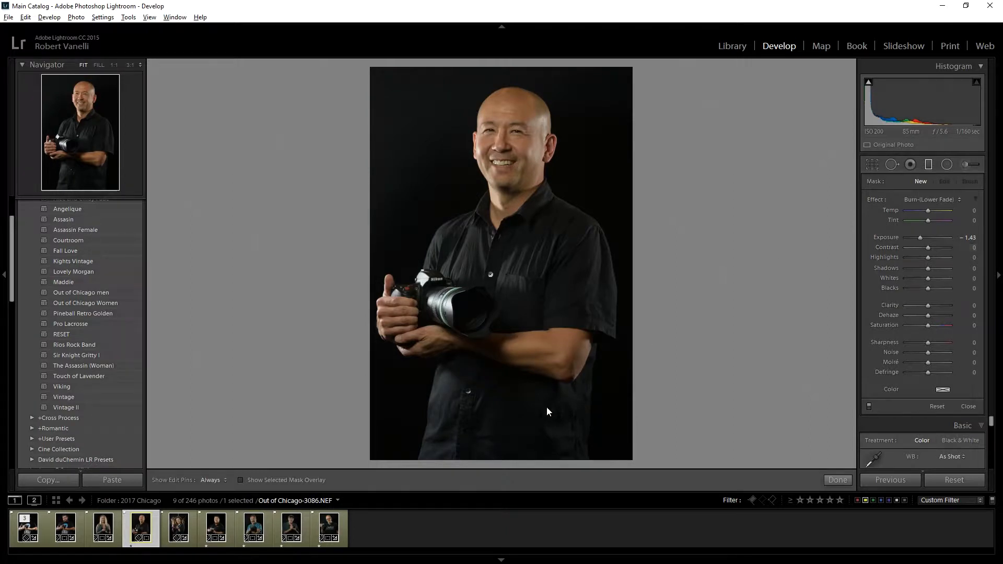
pyautogui.moveTo(502, 466); pyautogui.dragTo(505, 275)
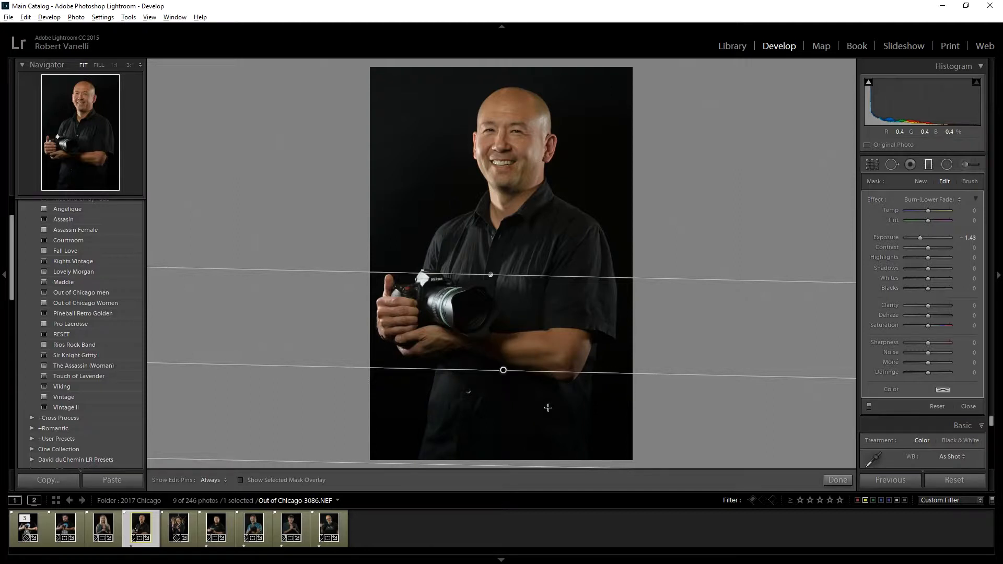
# Lighten the face and camera with an adjustment brush using the Dodge (Lighten) effect, and check the painted mask overlay.
pyautogui.click(965, 164)
pyautogui.click(965, 164)
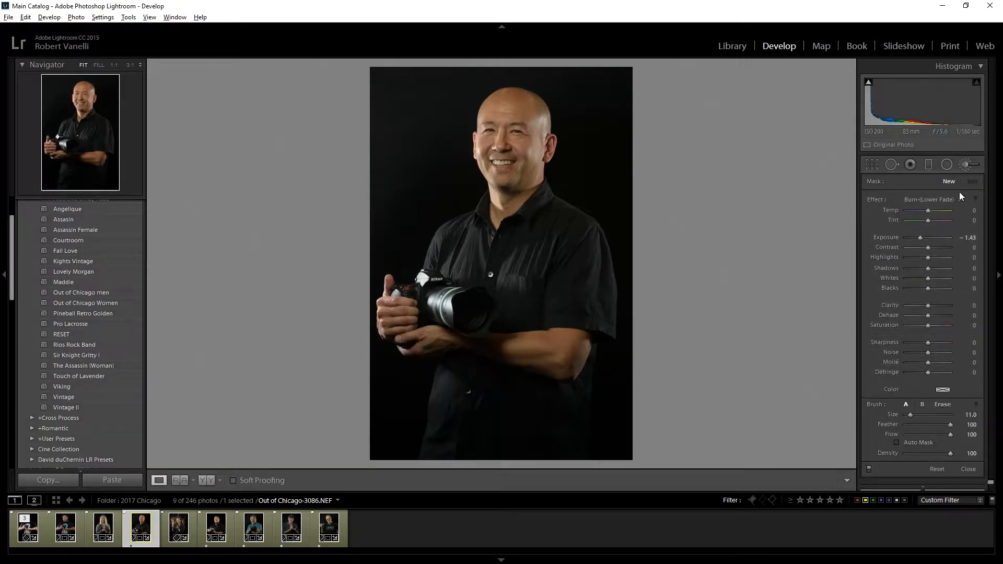
pyautogui.press('k')
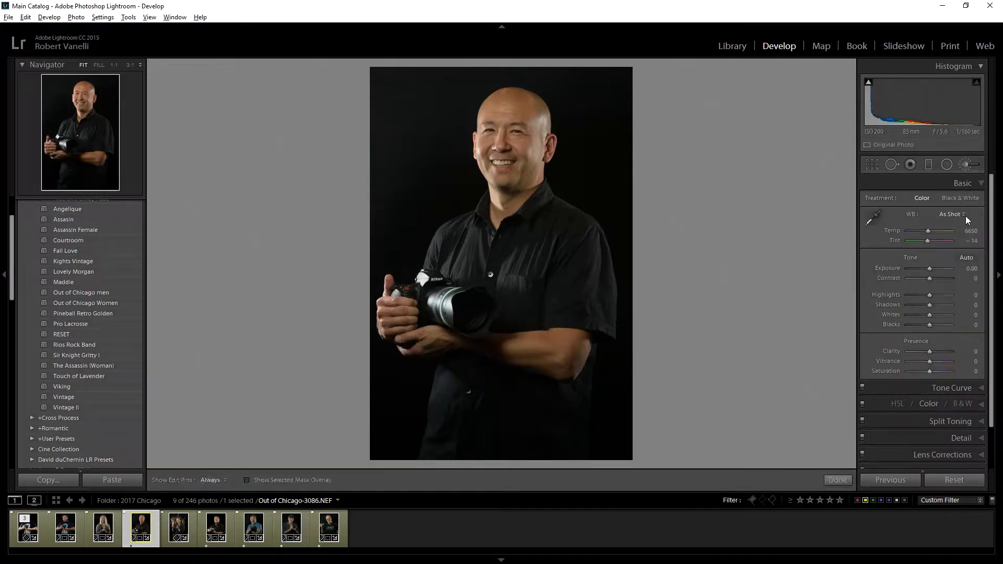
pyautogui.click(942, 202)
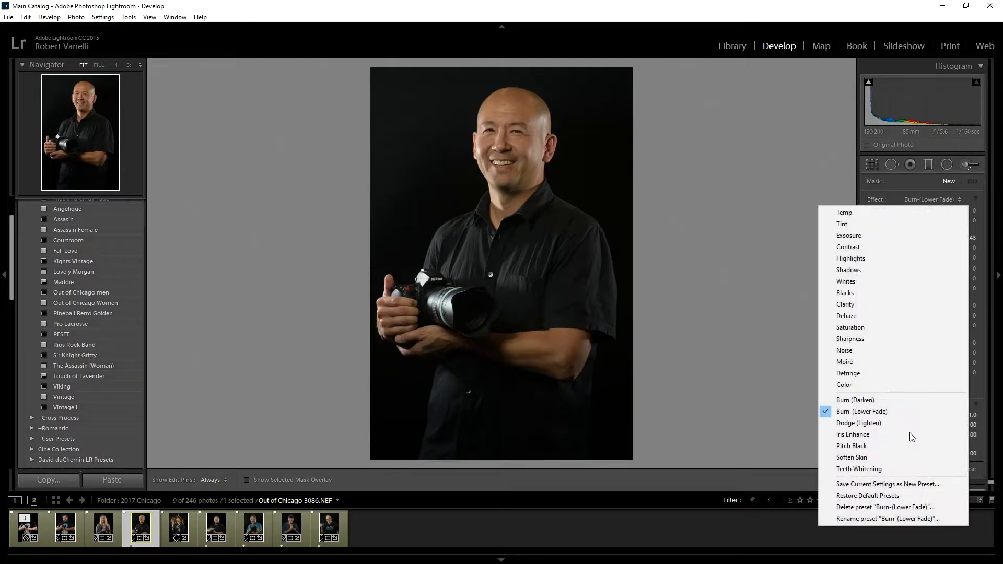
pyautogui.click(883, 423)
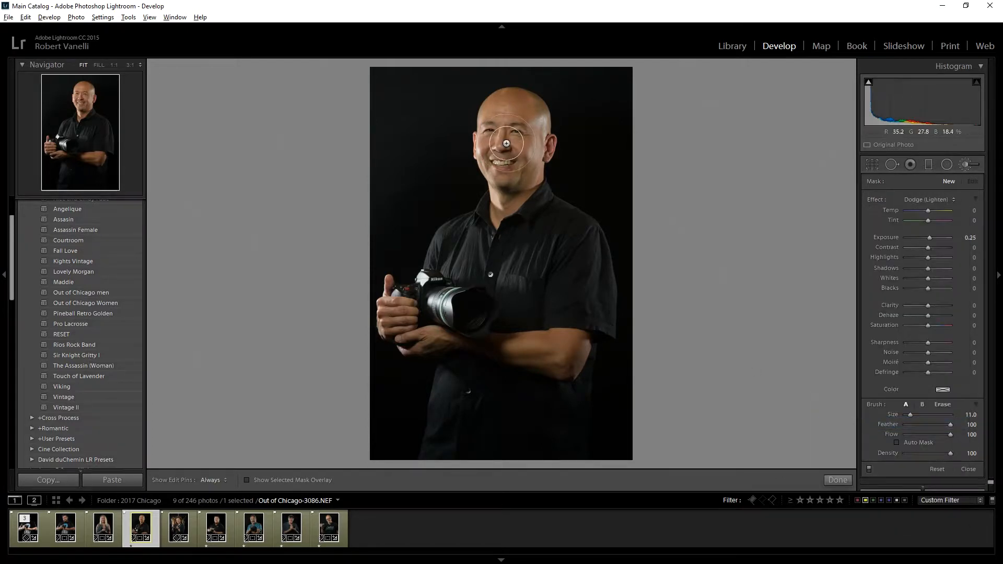
pyautogui.moveTo(444, 291)
pyautogui.mouseDown()
pyautogui.moveTo(427, 297)
pyautogui.moveTo(439, 286)
pyautogui.moveTo(438, 317)
pyautogui.moveTo(444, 304)
pyautogui.mouseUp()
pyautogui.press('h')
pyautogui.hotkey('ctrl', 'z')
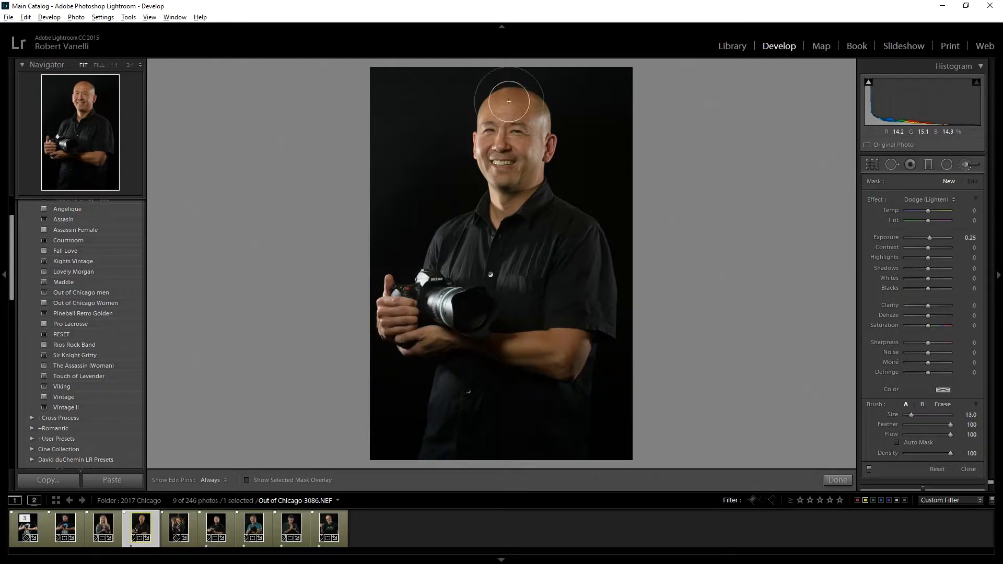
pyautogui.moveTo(514, 170)
pyautogui.mouseDown()
pyautogui.moveTo(528, 148)
pyautogui.moveTo(517, 184)
pyautogui.moveTo(511, 120)
pyautogui.moveTo(505, 178)
pyautogui.mouseUp()
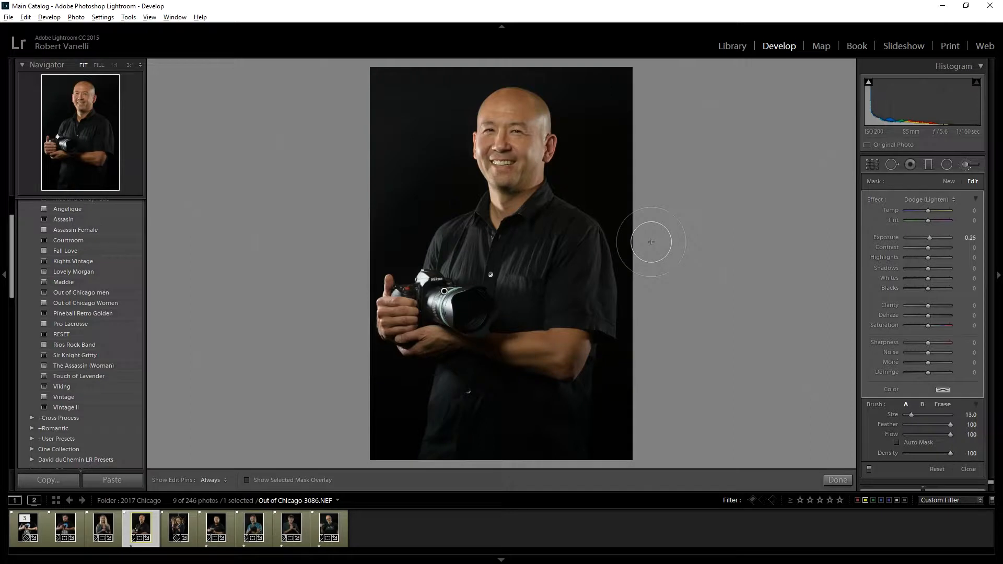
pyautogui.press('o')
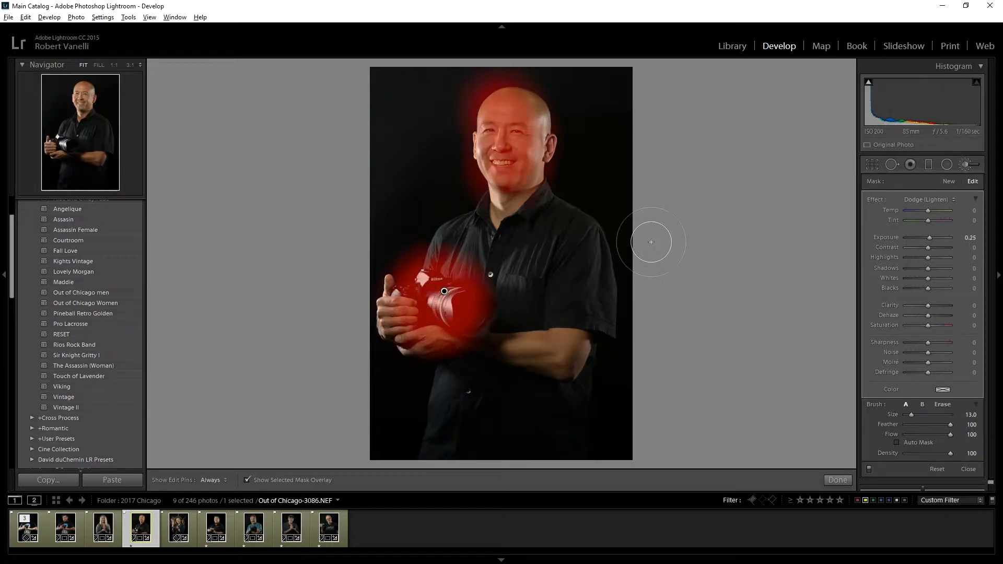
pyautogui.press('o')
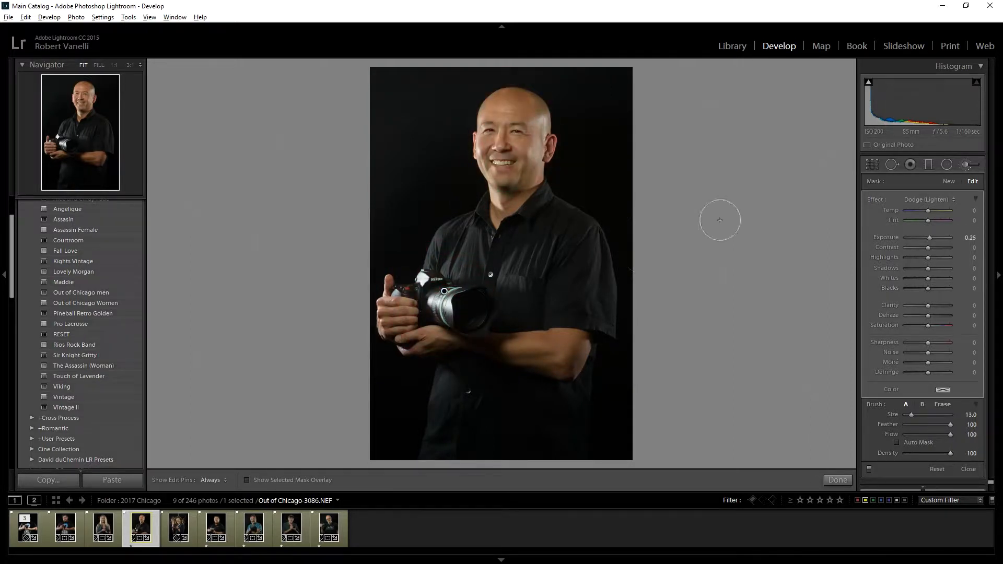
pyautogui.click(968, 166)
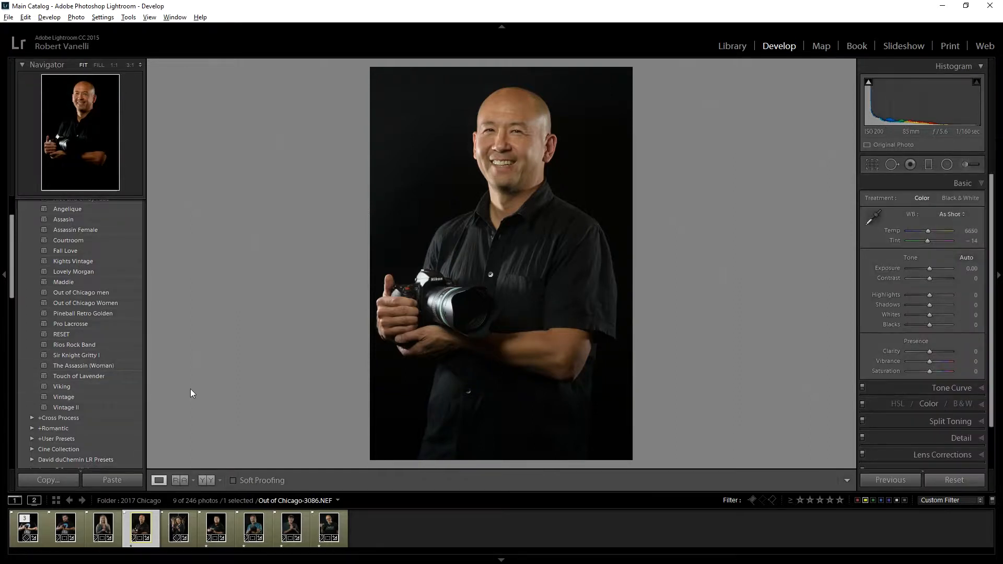
# Try the Out of Chicago men preset on the portrait and undo it.
pyautogui.click(117, 295)
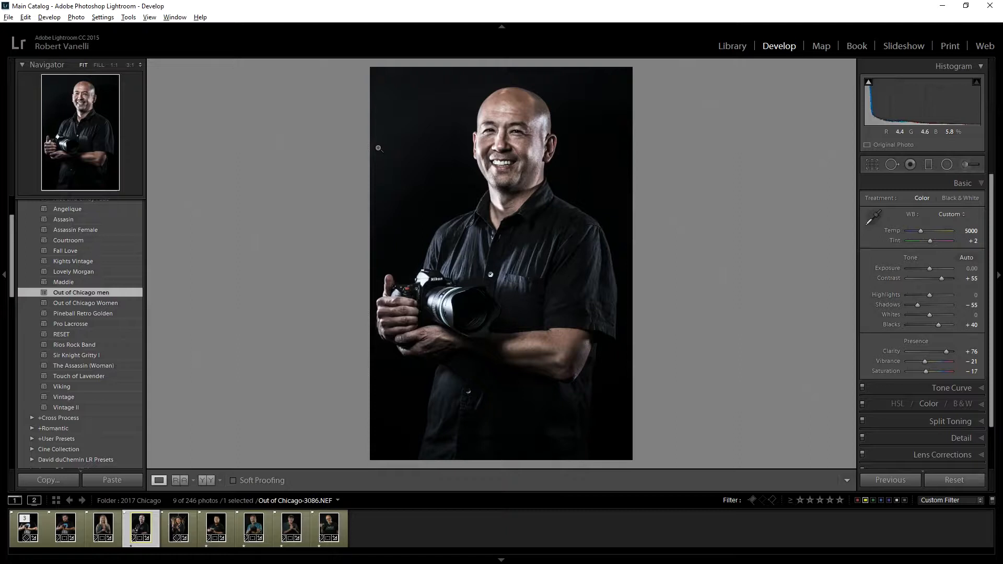
pyautogui.hotkey('ctrl', 'z')
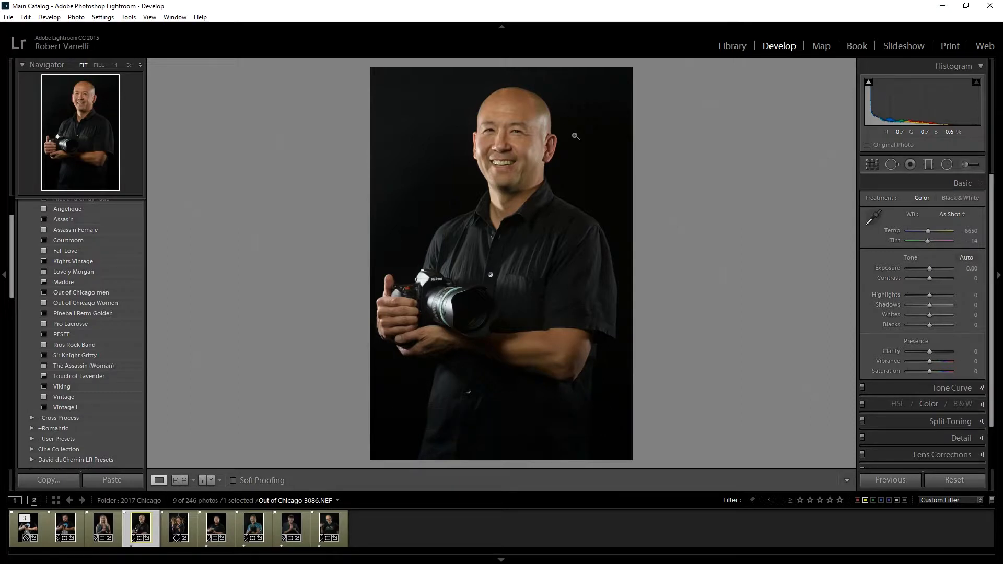
# Send the portrait to Adobe Photoshop CC 2017 for editing and convert its Background layer to a smart object.
pyautogui.rightClick(444, 184)
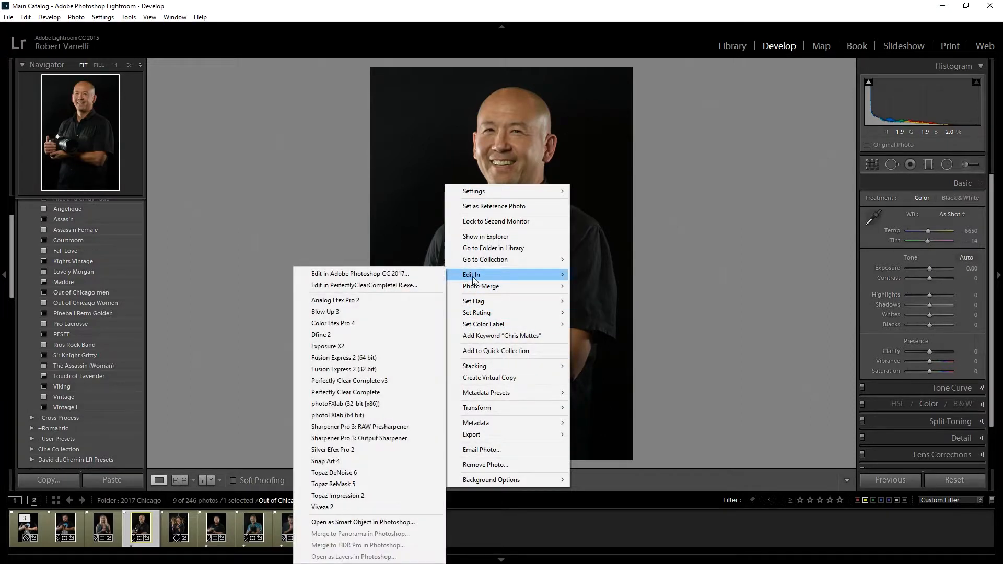
pyautogui.click(433, 272)
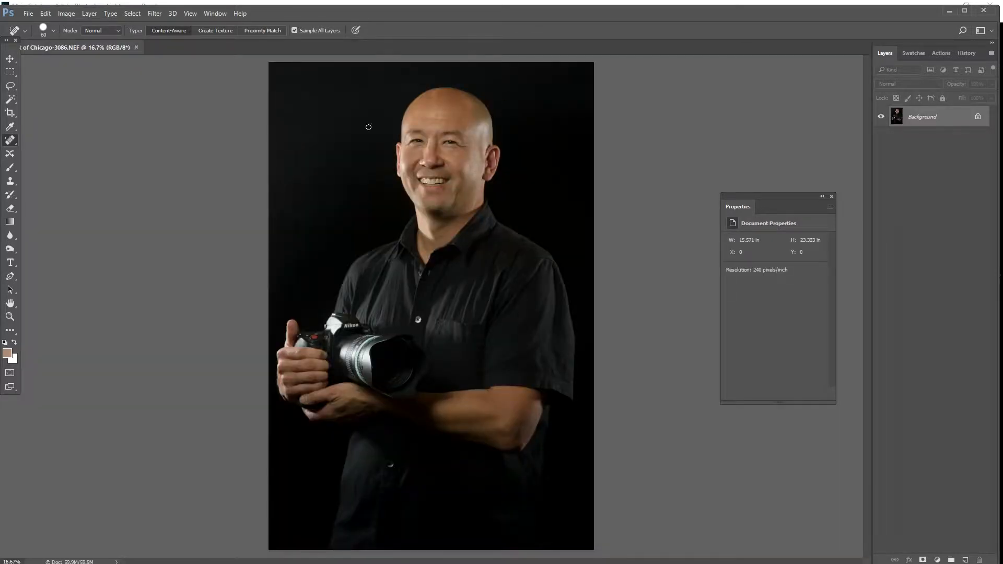
pyautogui.scroll(5, 440, 110)
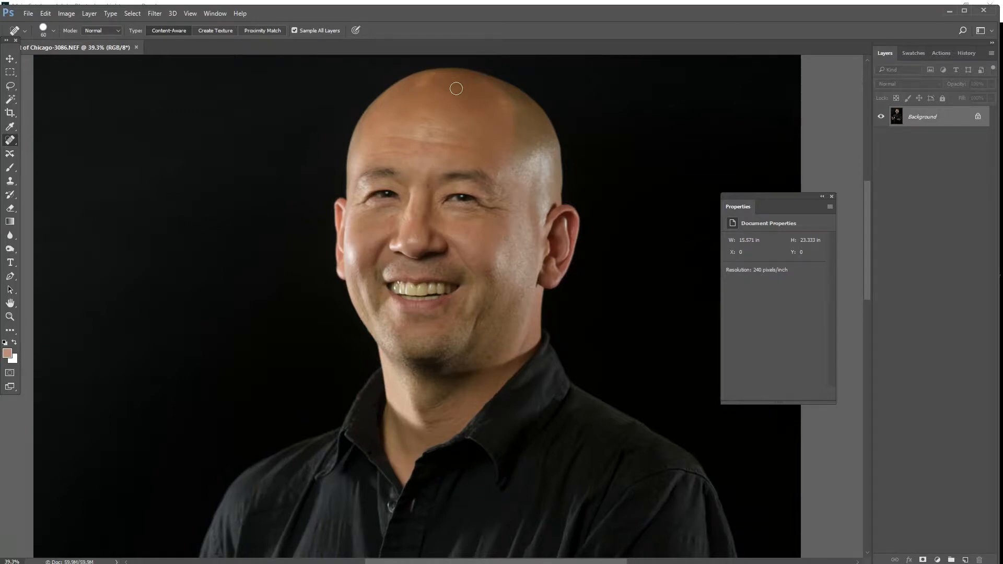
pyautogui.scroll(5, 456, 88)
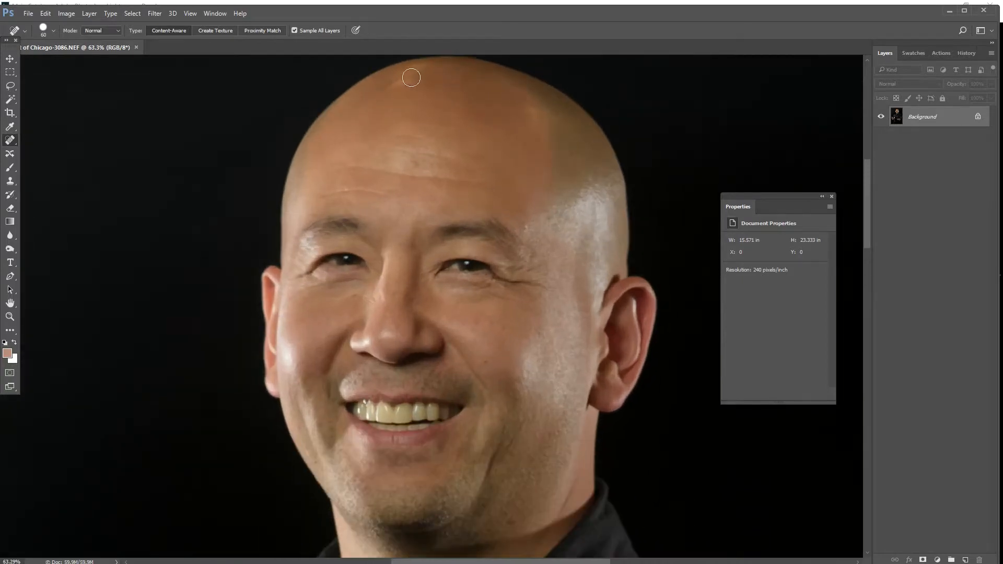
pyautogui.scroll(-1, 411, 78)
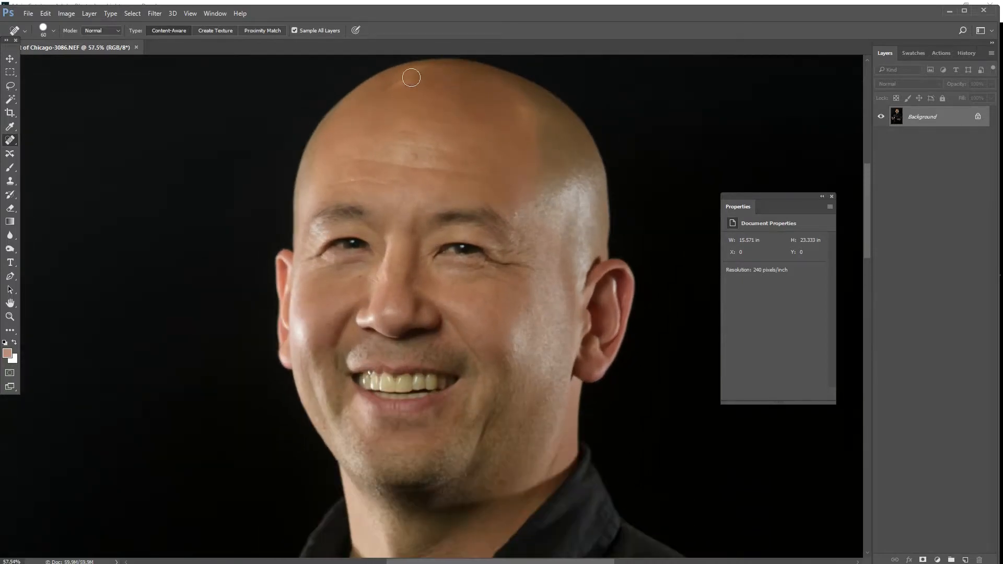
pyautogui.rightClick(912, 123)
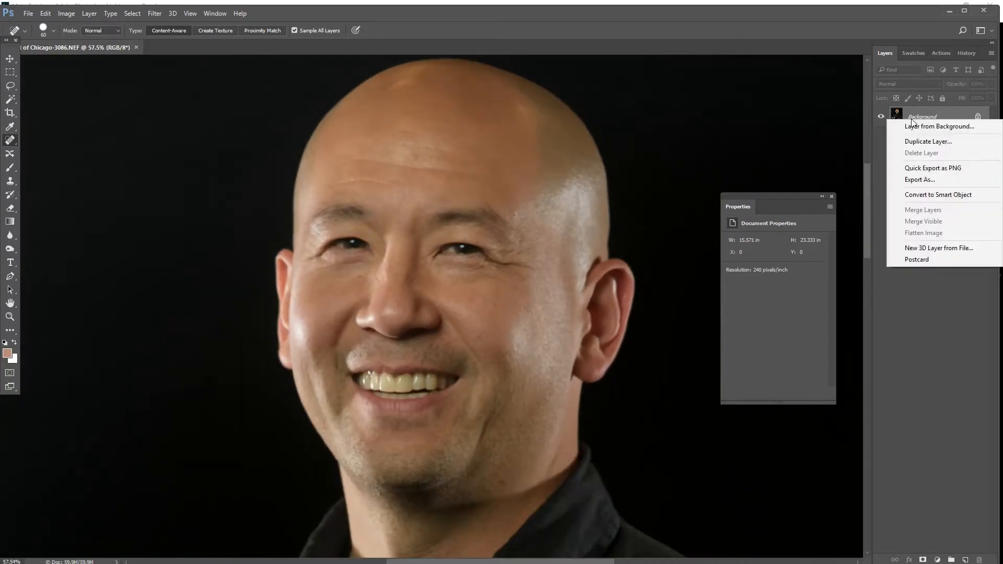
pyautogui.click(930, 195)
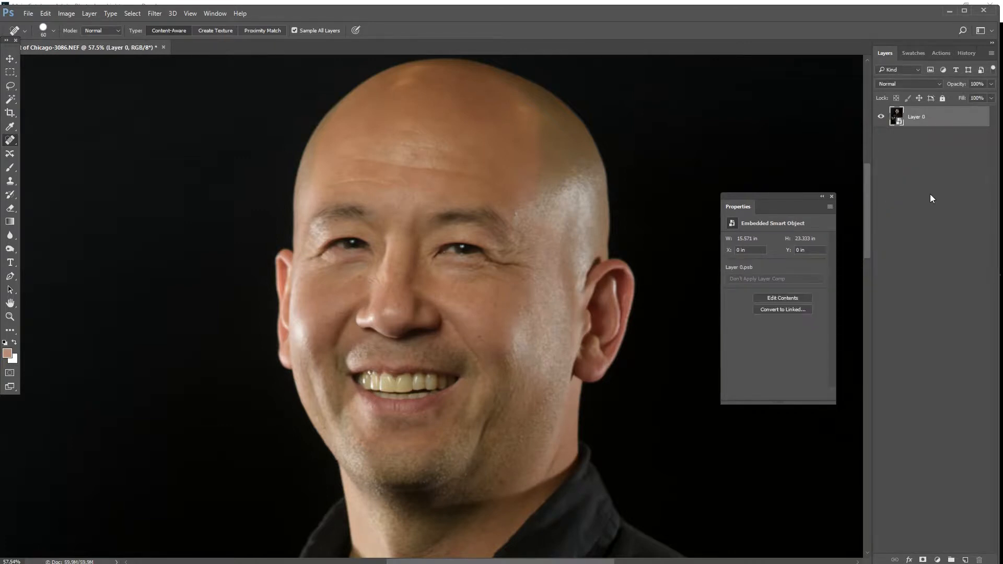
# Open the smart object's contents and add an empty layer above the Background.
pyautogui.doubleClick(899, 120)
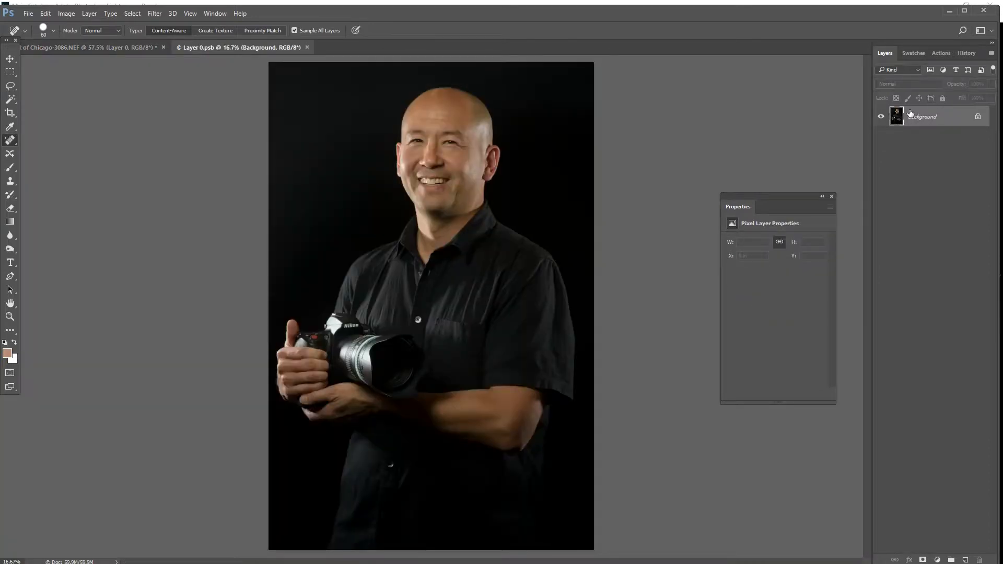
pyautogui.scroll(5, 457, 99)
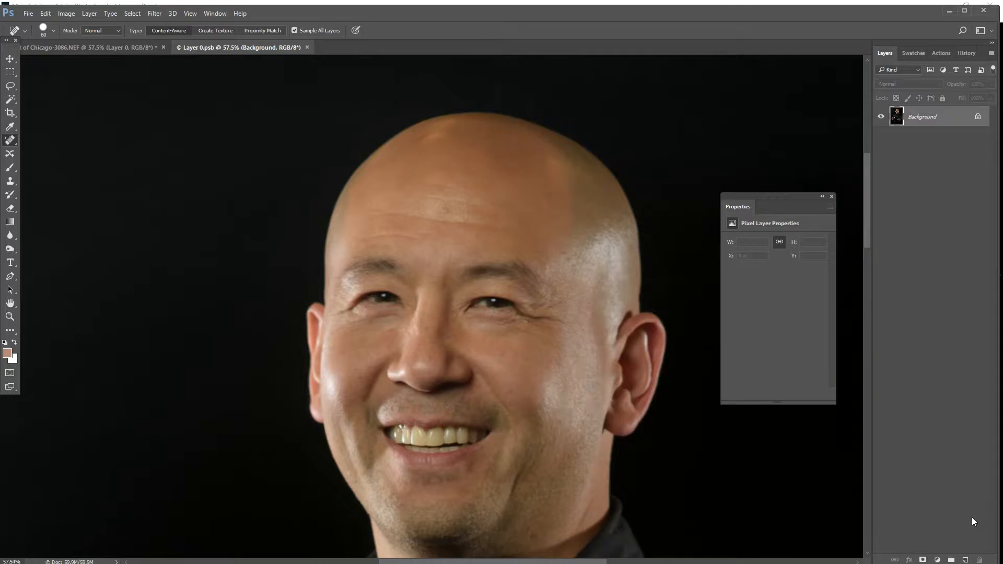
pyautogui.click(966, 560)
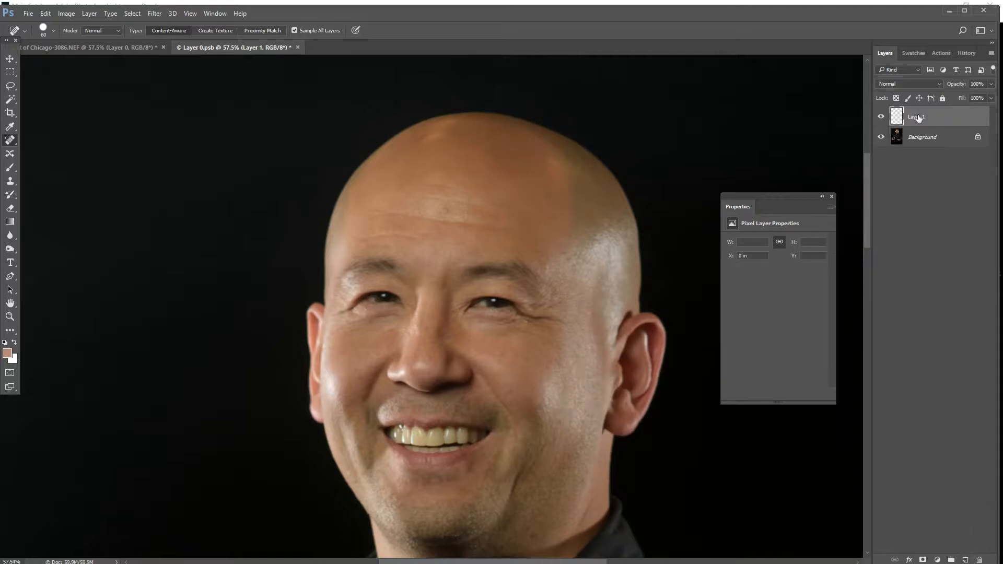
# Sample the skin tone near the bright spot atop the head and paint over it with a 90 px brush at 20% opacity.
pyautogui.click(10, 126)
pyautogui.click(444, 145)
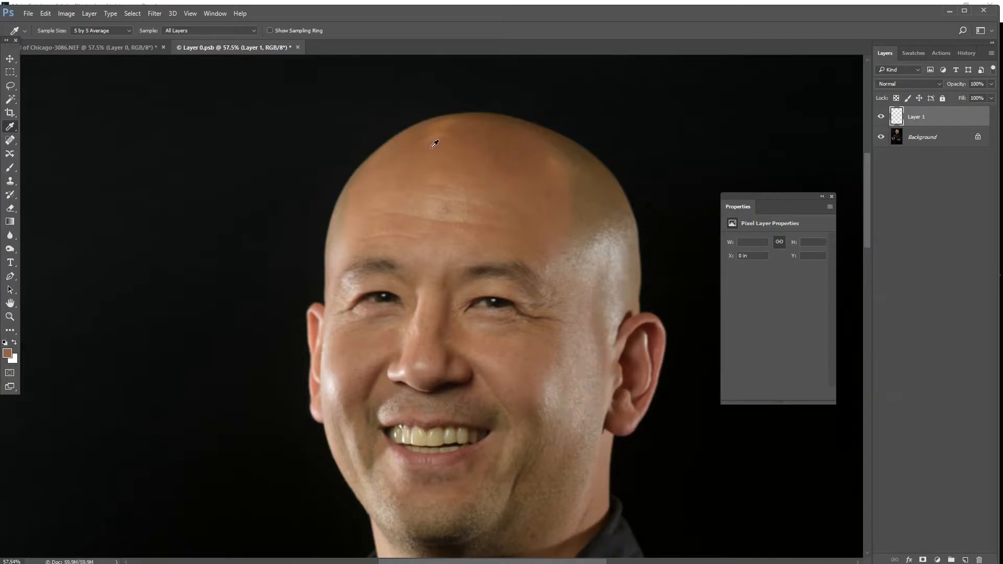
pyautogui.click(10, 167)
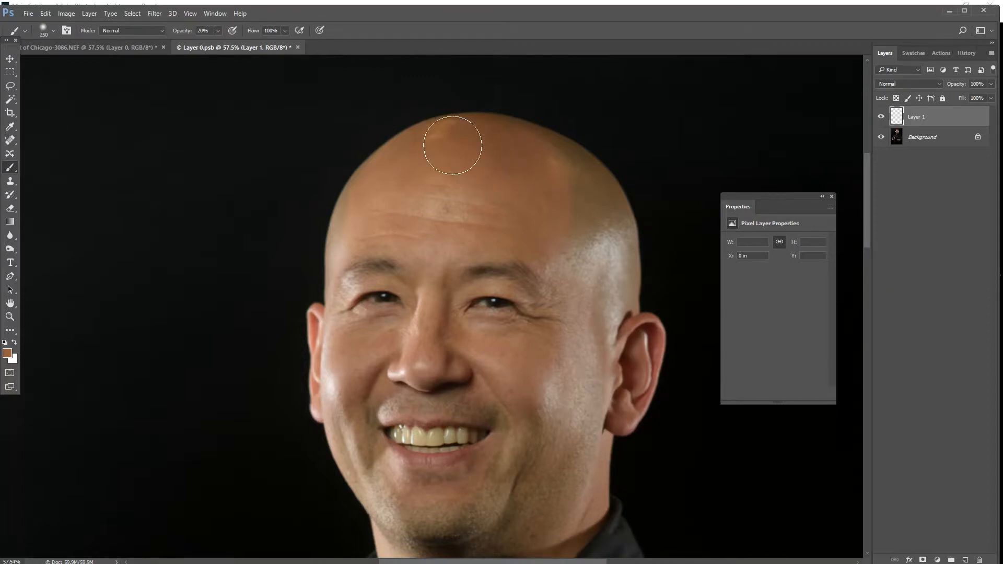
pyautogui.press('[')
pyautogui.press('[')
pyautogui.press('[')
pyautogui.press('[')
pyautogui.press('[')
pyautogui.press('[')
pyautogui.moveTo(442, 134)
pyautogui.mouseDown()
pyautogui.moveTo(420, 144)
pyautogui.moveTo(449, 132)
pyautogui.moveTo(441, 118)
pyautogui.moveTo(445, 130)
pyautogui.moveTo(422, 143)
pyautogui.moveTo(473, 121)
pyautogui.moveTo(409, 151)
pyautogui.moveTo(481, 135)
pyautogui.moveTo(423, 132)
pyautogui.moveTo(457, 129)
pyautogui.moveTo(436, 126)
pyautogui.moveTo(432, 144)
pyautogui.moveTo(502, 129)
pyautogui.moveTo(442, 136)
pyautogui.moveTo(502, 117)
pyautogui.mouseUp()
# Sample the forehead's skin tone and paint over the blemish and shiny lines there with the brush at 20% opacity.
pyautogui.click(10, 140)
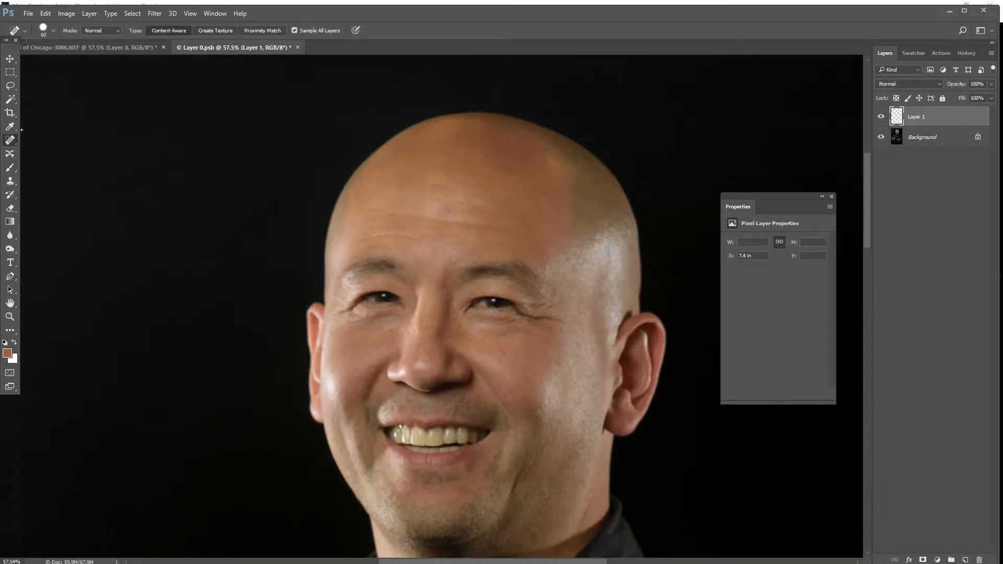
pyautogui.click(10, 126)
pyautogui.click(453, 225)
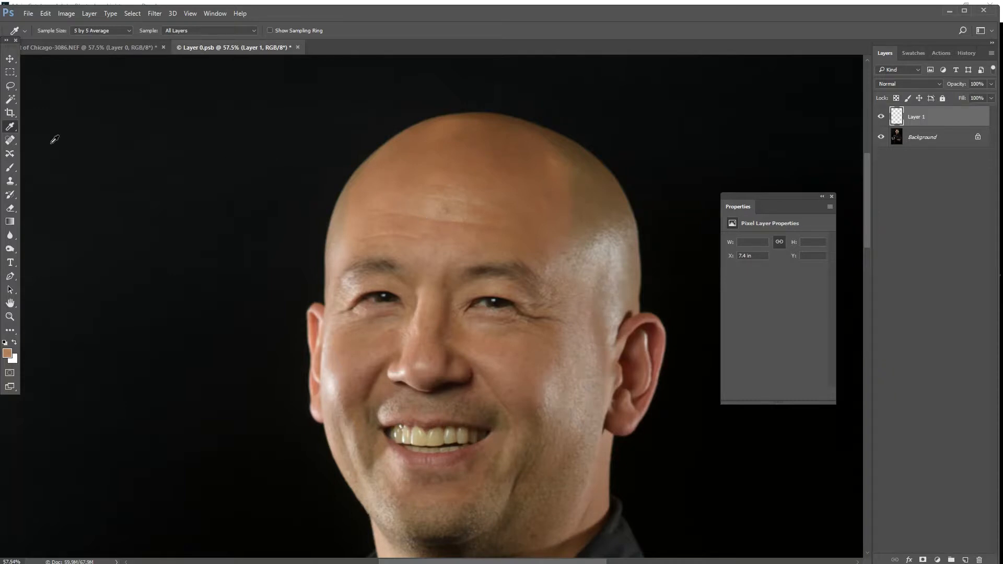
pyautogui.click(10, 167)
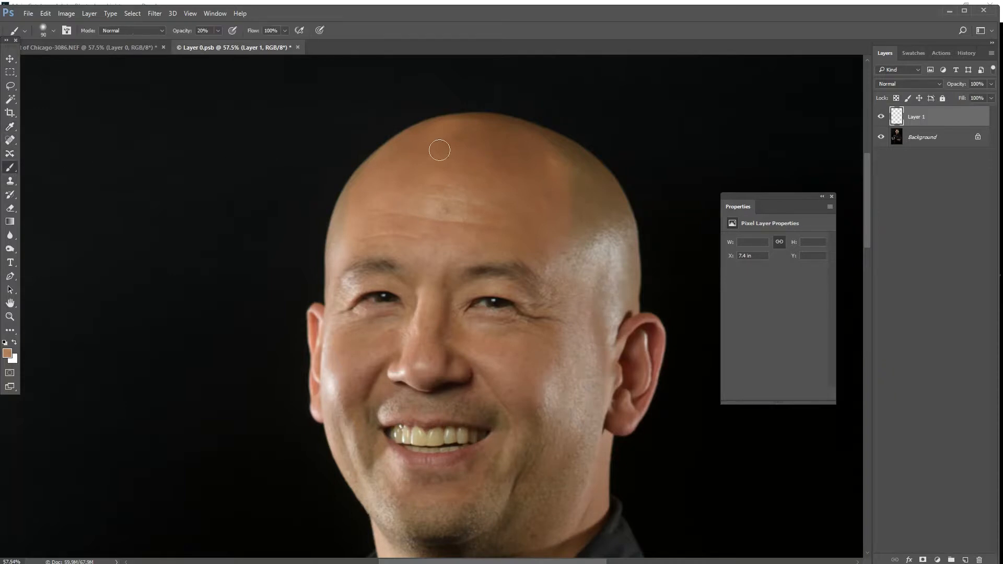
pyautogui.moveTo(411, 201)
pyautogui.mouseDown()
pyautogui.moveTo(474, 215)
pyautogui.moveTo(442, 203)
pyautogui.moveTo(401, 207)
pyautogui.moveTo(497, 223)
pyautogui.moveTo(402, 209)
pyautogui.moveTo(490, 226)
pyautogui.moveTo(410, 208)
pyautogui.moveTo(449, 226)
pyautogui.moveTo(438, 196)
pyautogui.moveTo(476, 209)
pyautogui.moveTo(394, 213)
pyautogui.moveTo(494, 232)
pyautogui.moveTo(396, 214)
pyautogui.moveTo(492, 227)
pyautogui.moveTo(433, 199)
pyautogui.moveTo(495, 213)
pyautogui.moveTo(446, 215)
pyautogui.moveTo(502, 220)
pyautogui.moveTo(391, 220)
pyautogui.moveTo(473, 228)
pyautogui.moveTo(487, 211)
pyautogui.moveTo(403, 208)
pyautogui.moveTo(466, 189)
pyautogui.moveTo(495, 215)
pyautogui.moveTo(475, 202)
pyautogui.moveTo(426, 214)
pyautogui.moveTo(505, 215)
pyautogui.moveTo(447, 208)
pyautogui.moveTo(505, 219)
pyautogui.mouseUp()
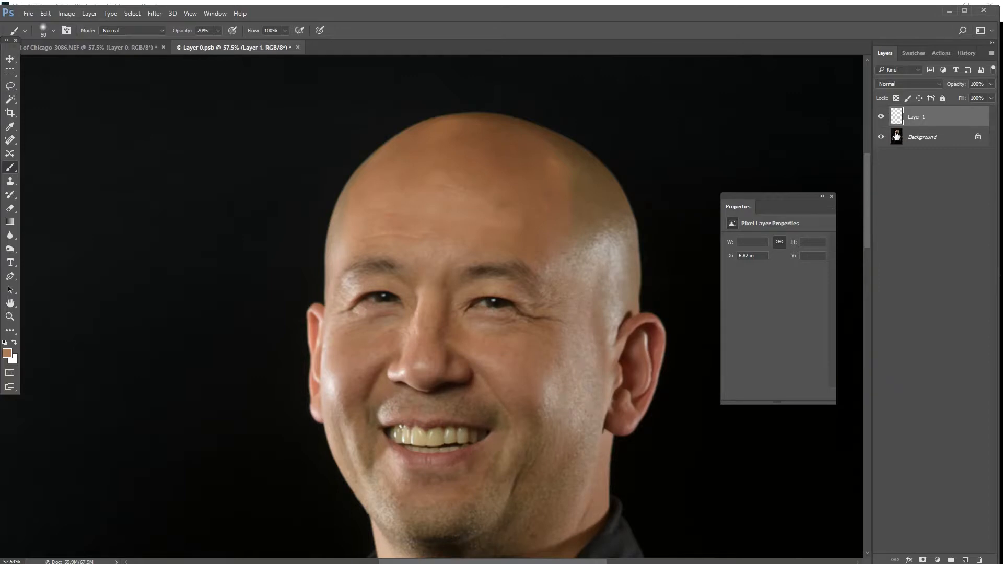
# Compare the portrait with and without the paint layer, and add 3.92% uniform monochromatic noise to that layer.
pyautogui.click(882, 116)
pyautogui.click(882, 116)
pyautogui.hotkey('ctrl', 'alt', 'f')
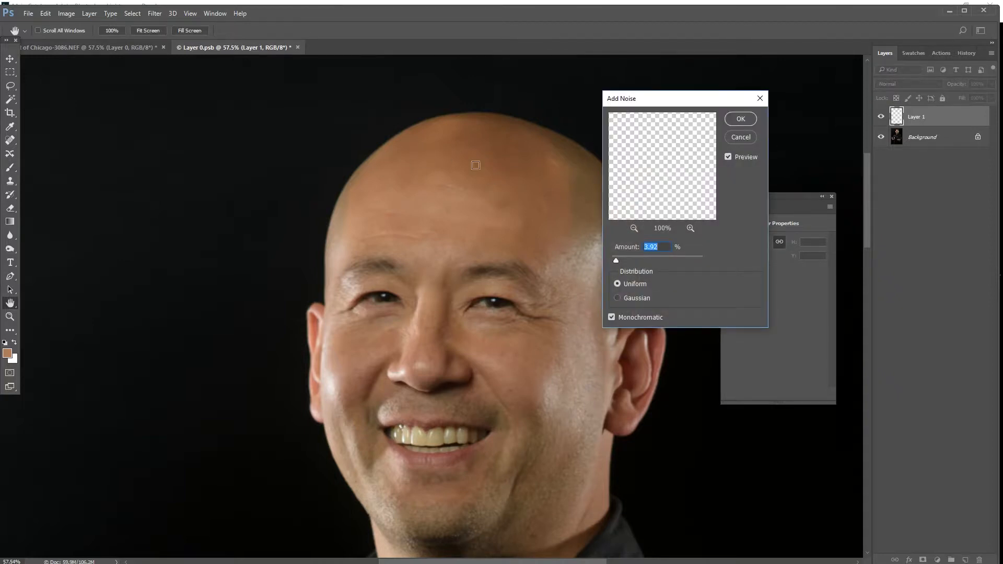
pyautogui.click(732, 119)
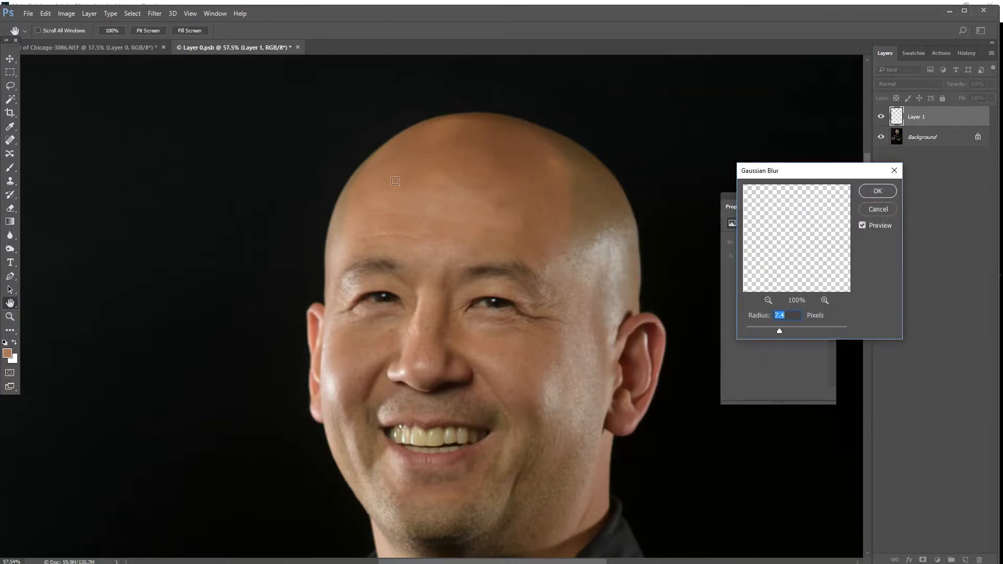
# Soften the paint layer with a Gaussian Blur of 7.4 pixels radius.
pyautogui.click(879, 191)
pyautogui.press('b')
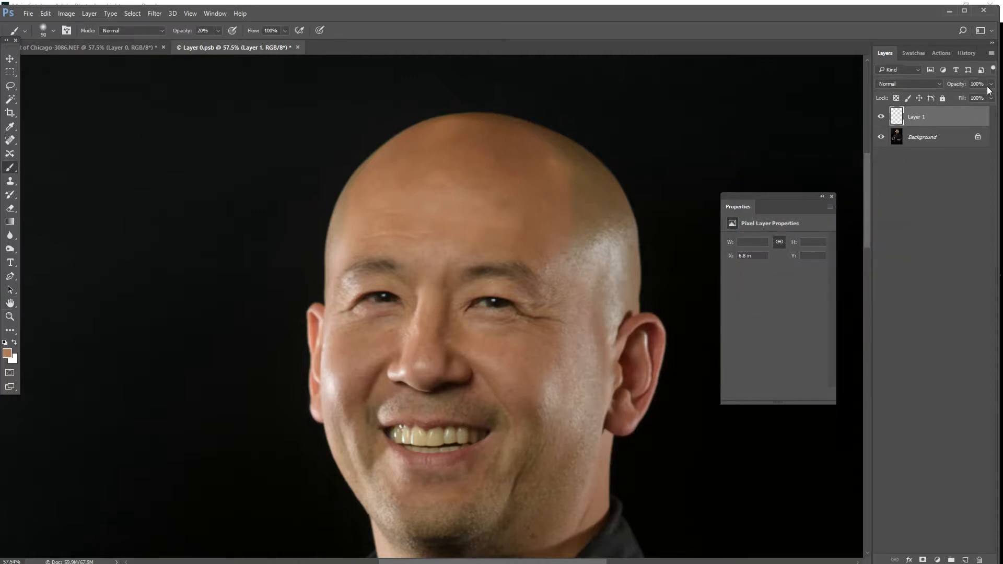
# Adjust the paint layer's opacity to blend the retouching, and save and close the smart object's contents.
pyautogui.click(990, 85)
pyautogui.moveTo(990, 97); pyautogui.dragTo(940, 97)
pyautogui.moveTo(990, 105); pyautogui.dragTo(987, 104)
pyautogui.click(941, 125)
pyautogui.hotkey('ctrl', 's')
pyautogui.click(294, 48)
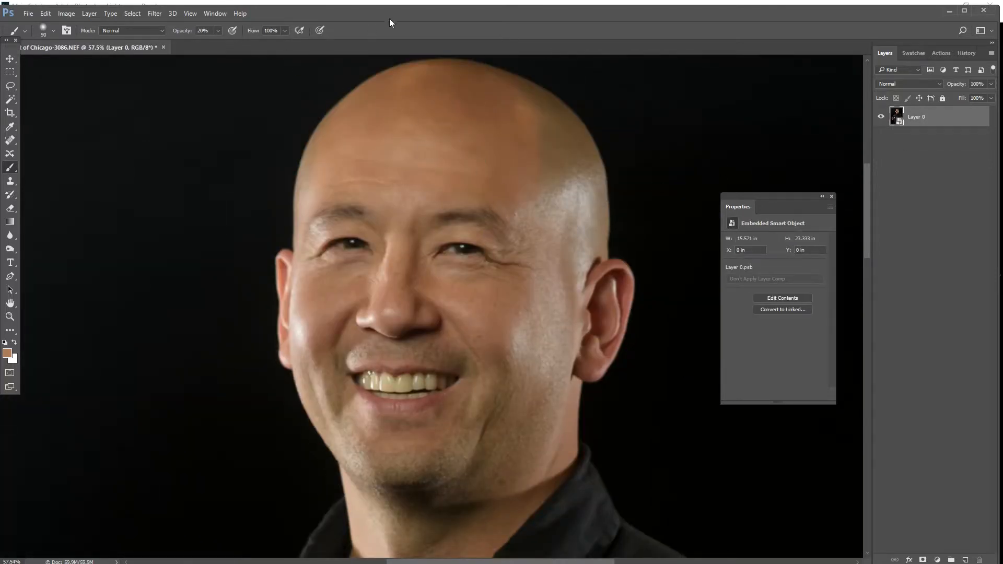
# Apply the Perfectly Clear Complete v3 filter to the Layer 0 smart object with its current custom settings.
pyautogui.click(154, 13)
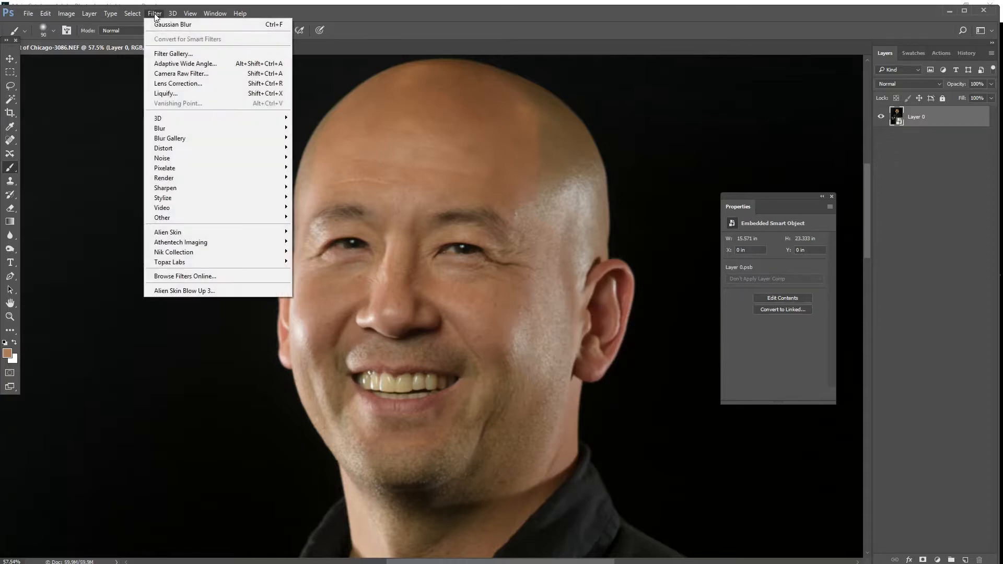
pyautogui.moveTo(183, 244)
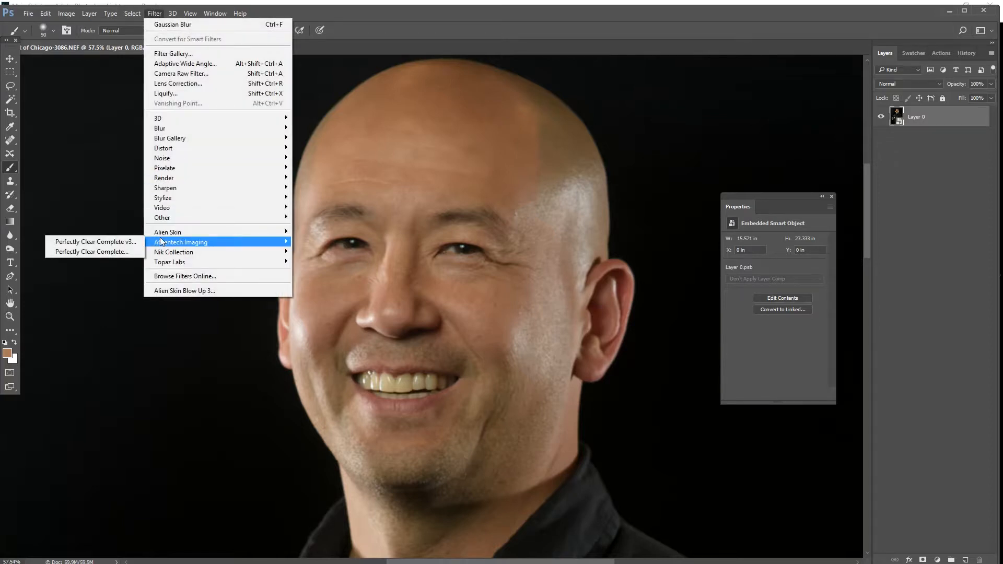
pyautogui.click(126, 241)
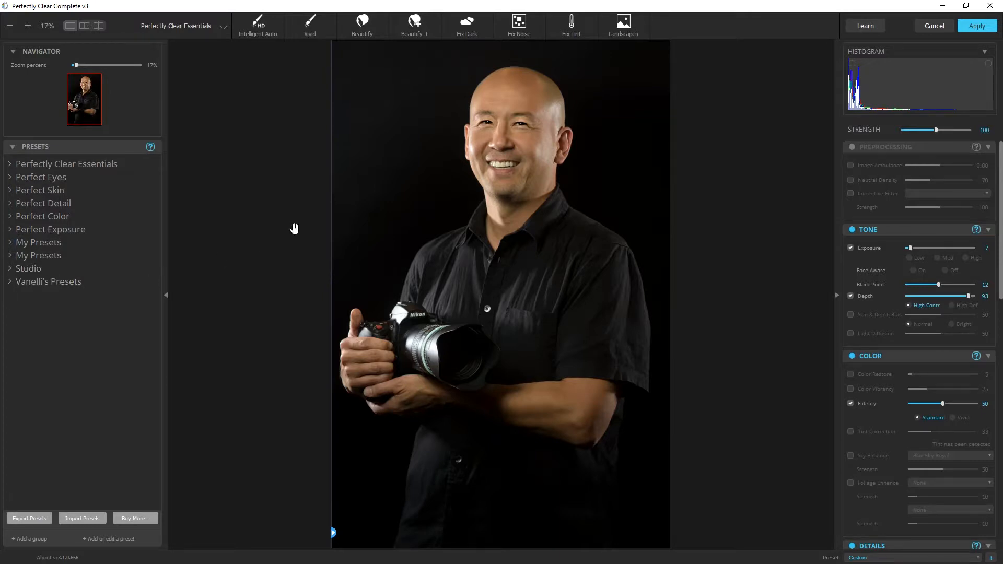
pyautogui.click(513, 173)
pyautogui.click(513, 173)
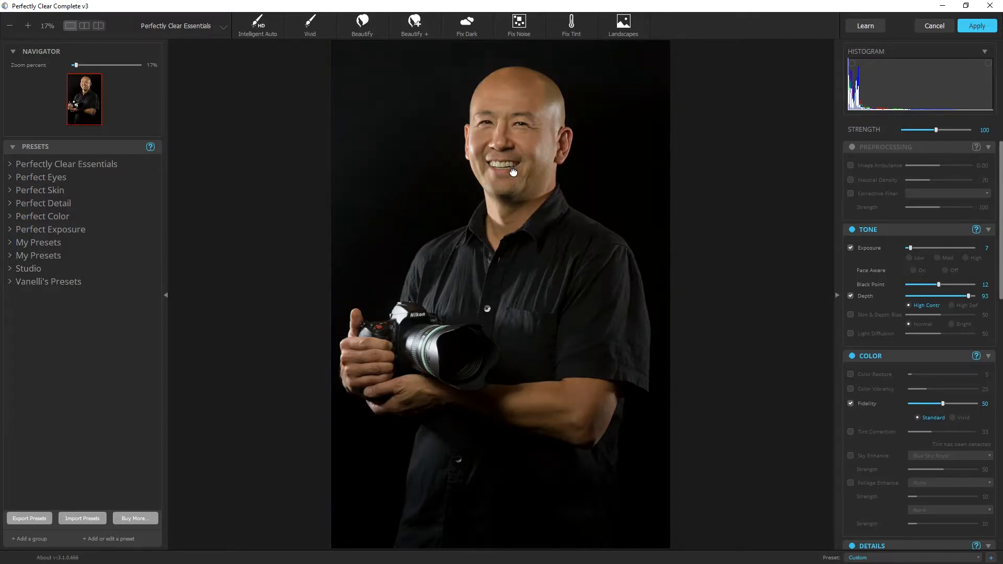
pyautogui.click(10, 284)
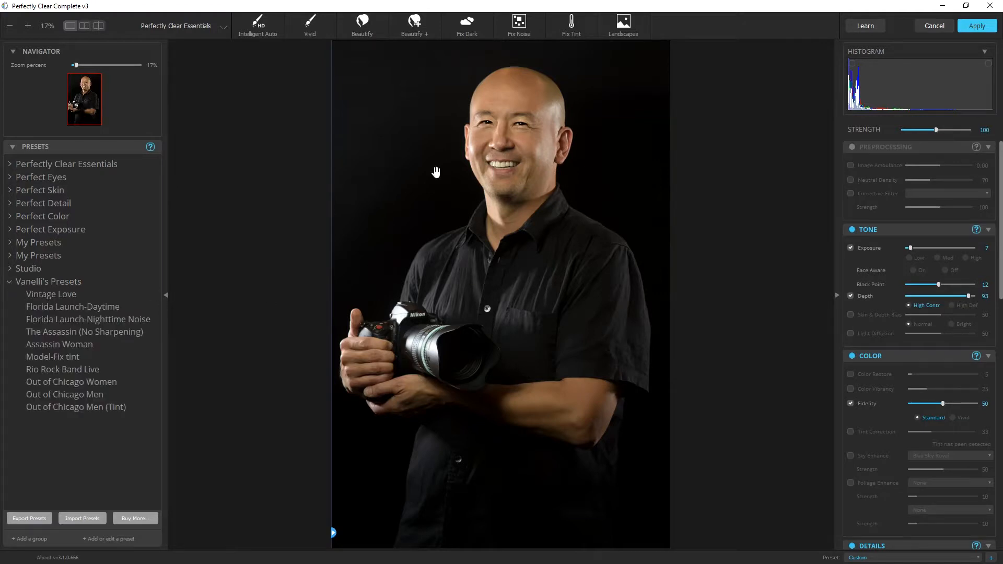
pyautogui.click(973, 29)
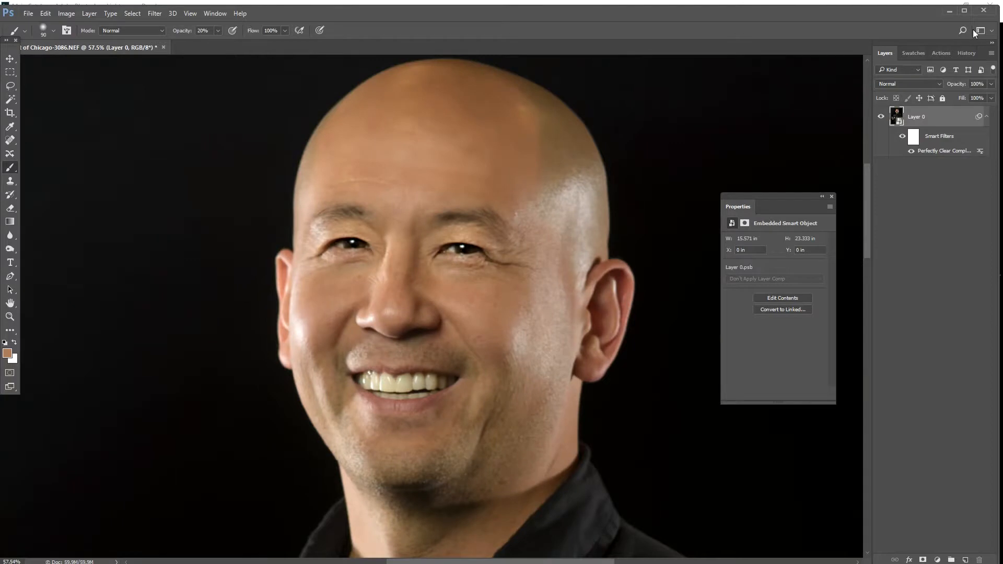
# Save and close the retouched portrait and switch back to Lightroom.
pyautogui.hotkey('ctrl', 's')
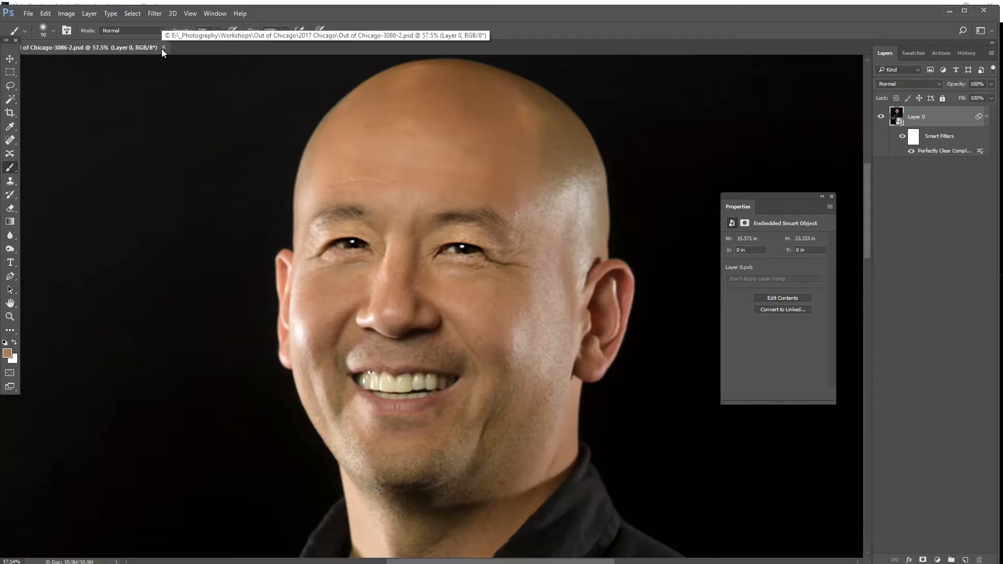
pyautogui.click(162, 49)
pyautogui.hotkey('alt', 'Tab')
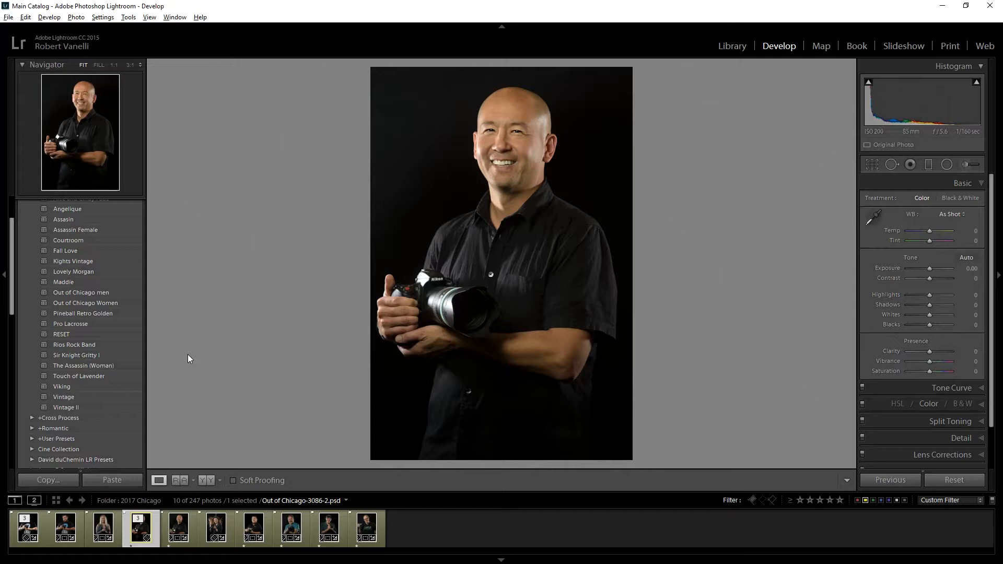
# Apply the Out of Chicago men preset and brush Dodge (Lighten) at 0.25 exposure over the face and camera lens.
pyautogui.click(111, 293)
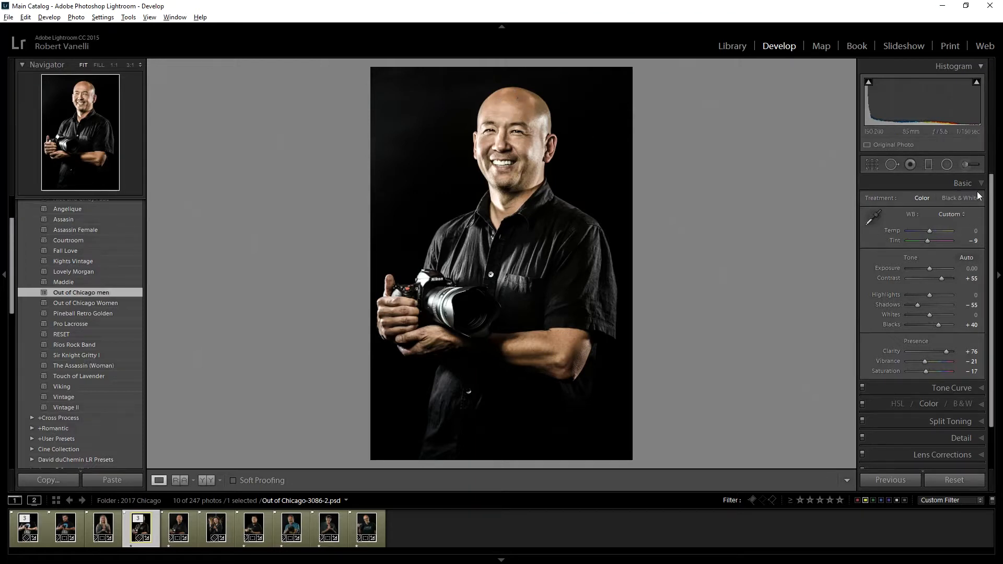
pyautogui.click(967, 166)
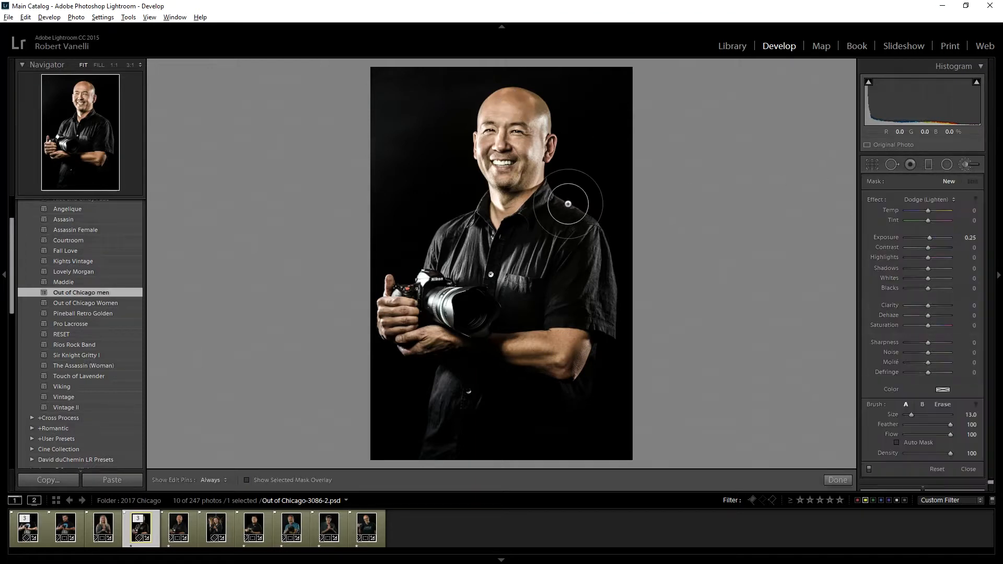
pyautogui.moveTo(507, 111)
pyautogui.mouseDown()
pyautogui.moveTo(507, 177)
pyautogui.moveTo(529, 164)
pyautogui.moveTo(520, 131)
pyautogui.moveTo(510, 134)
pyautogui.moveTo(516, 189)
pyautogui.mouseUp()
pyautogui.moveTo(481, 326)
pyautogui.mouseDown()
pyautogui.moveTo(490, 321)
pyautogui.moveTo(453, 320)
pyautogui.moveTo(478, 328)
pyautogui.moveTo(441, 298)
pyautogui.moveTo(454, 302)
pyautogui.mouseUp()
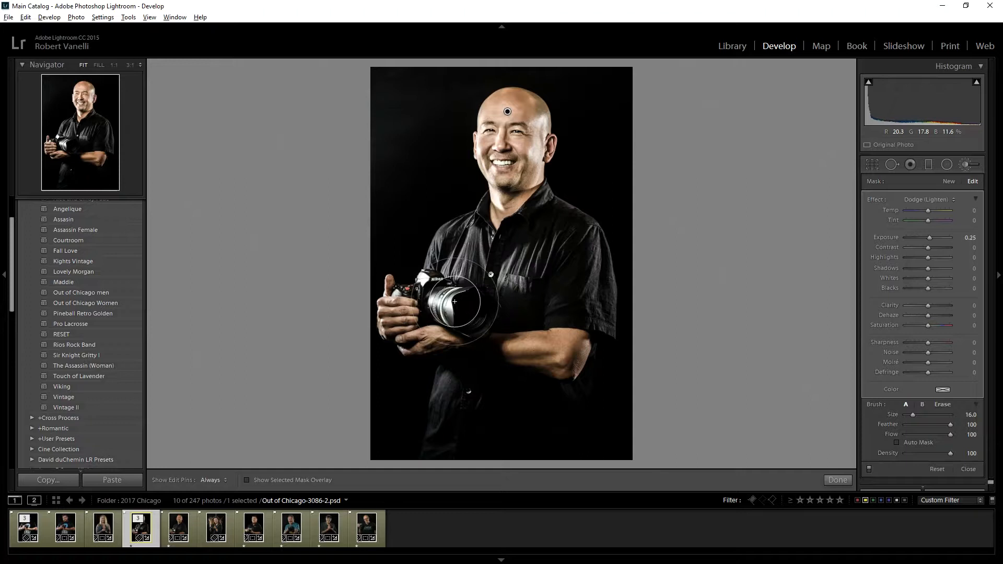
pyautogui.click(969, 167)
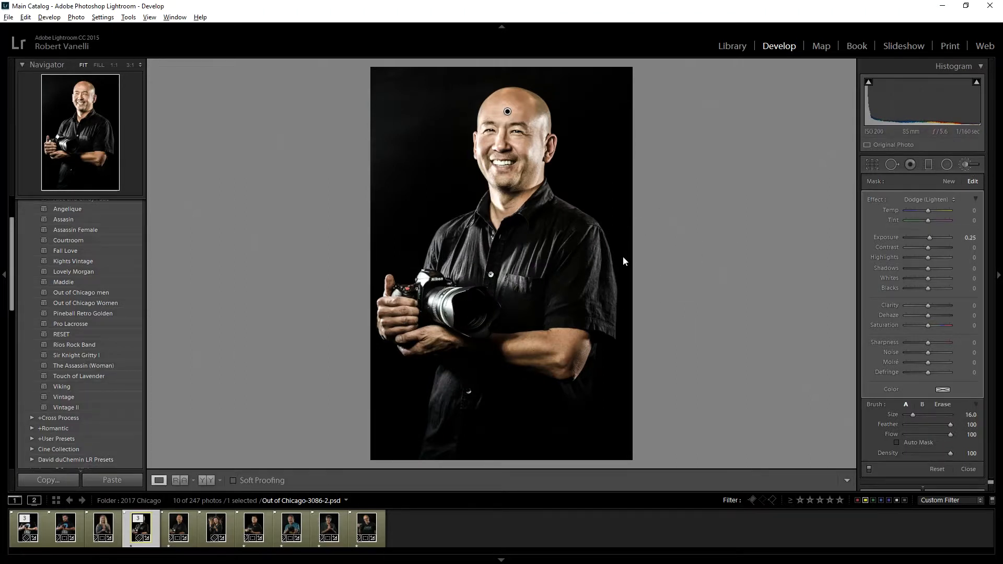
# Open the portrait of the blonde woman in the denim vest, Out of Chicago-3071.NEF, for developing.
pyautogui.press('g')
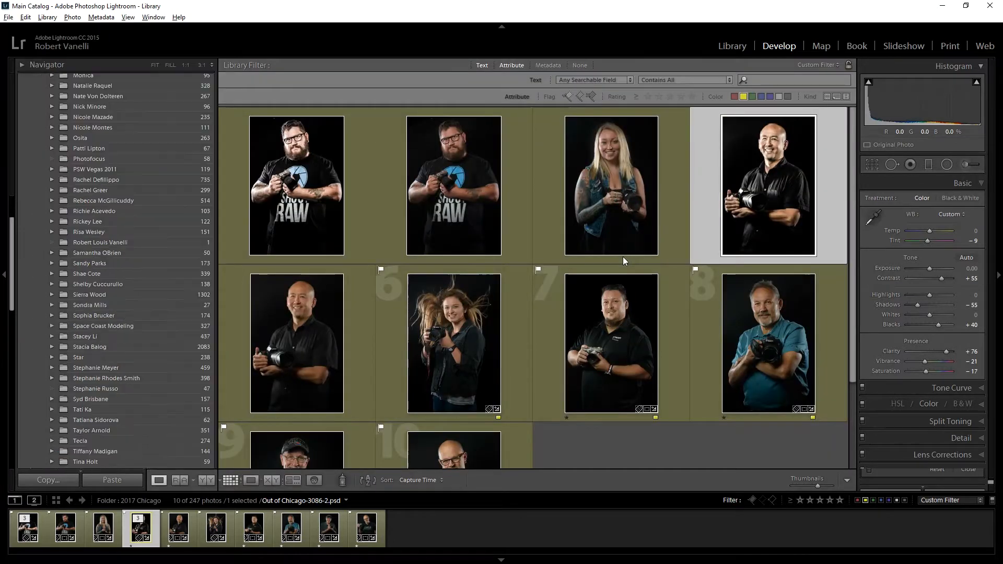
pyautogui.click(635, 179)
pyautogui.press('e')
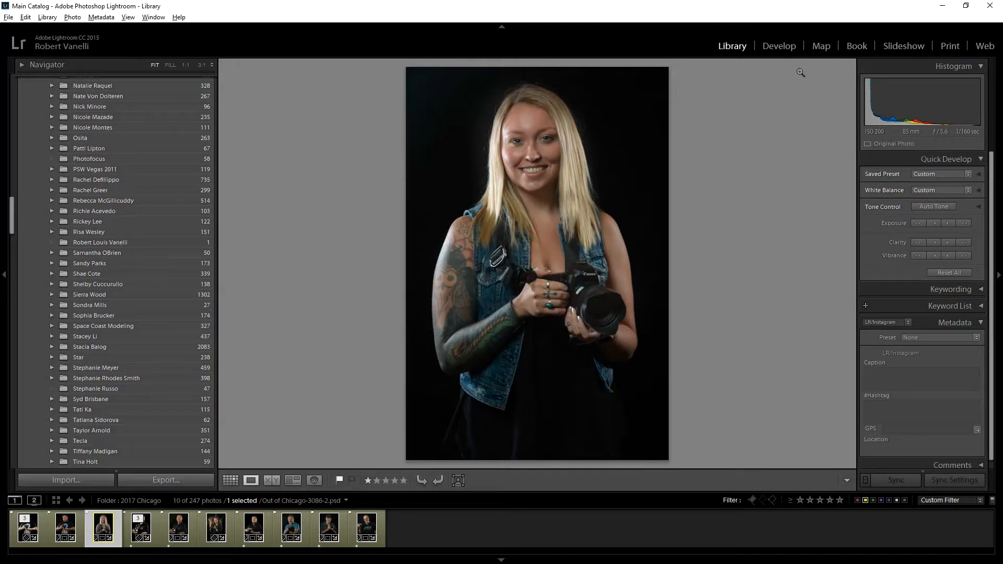
pyautogui.click(779, 47)
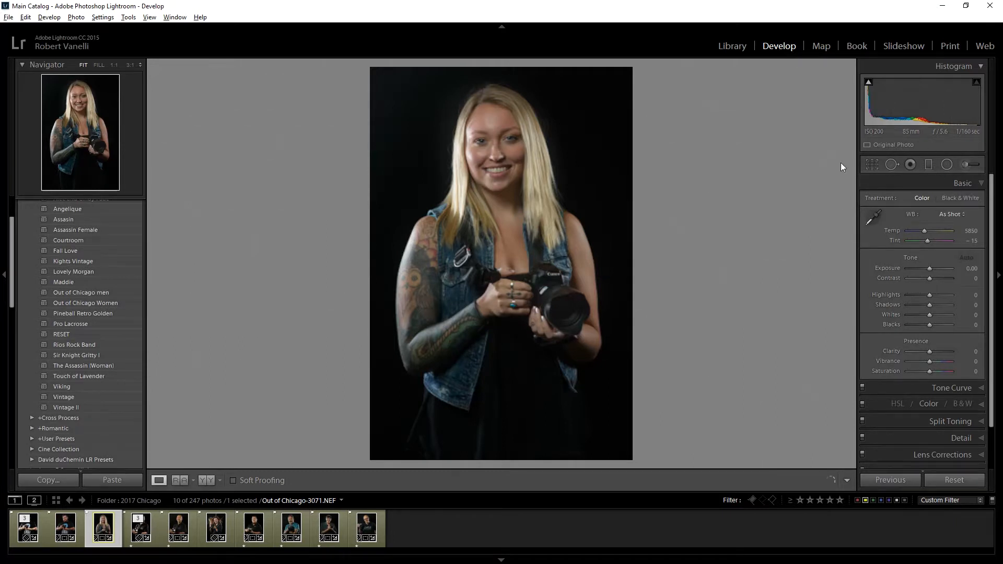
# Darken the lower part of the portrait with a graduated filter up to the camera, using the Burn-(Lower Fade) effect.
pyautogui.press('m')
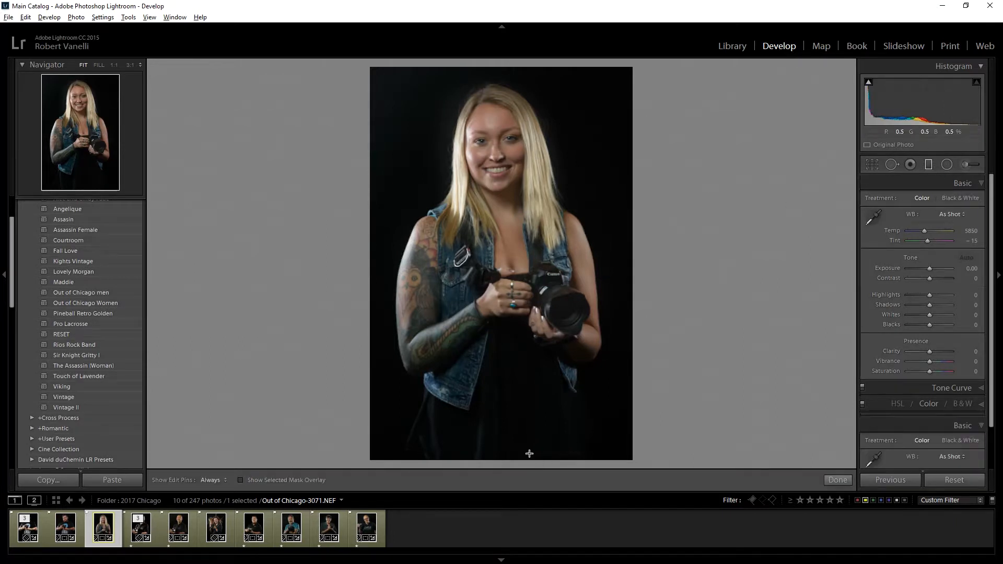
pyautogui.moveTo(527, 459); pyautogui.dragTo(526, 369)
pyautogui.moveTo(526, 321); pyautogui.dragTo(534, 276)
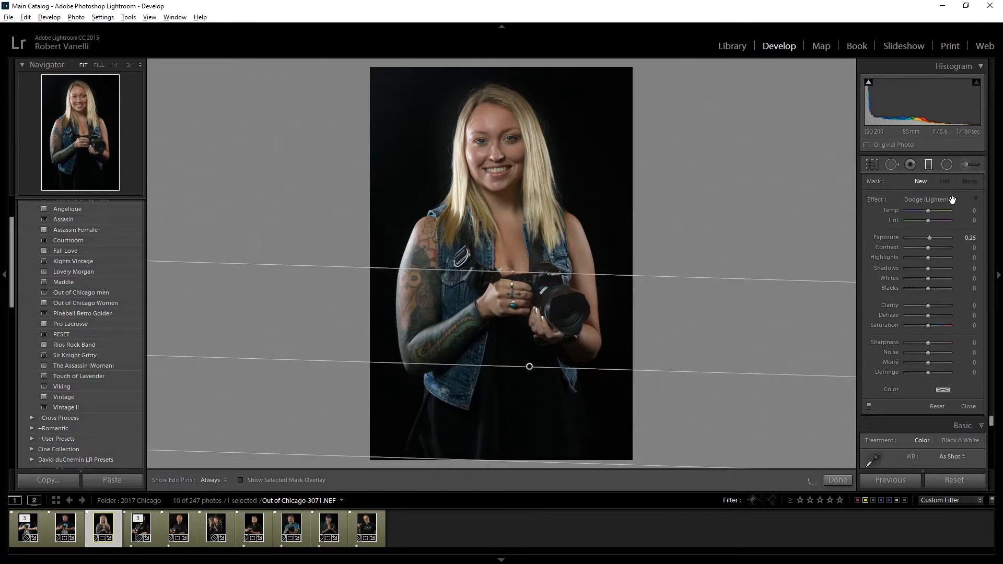
pyautogui.click(936, 202)
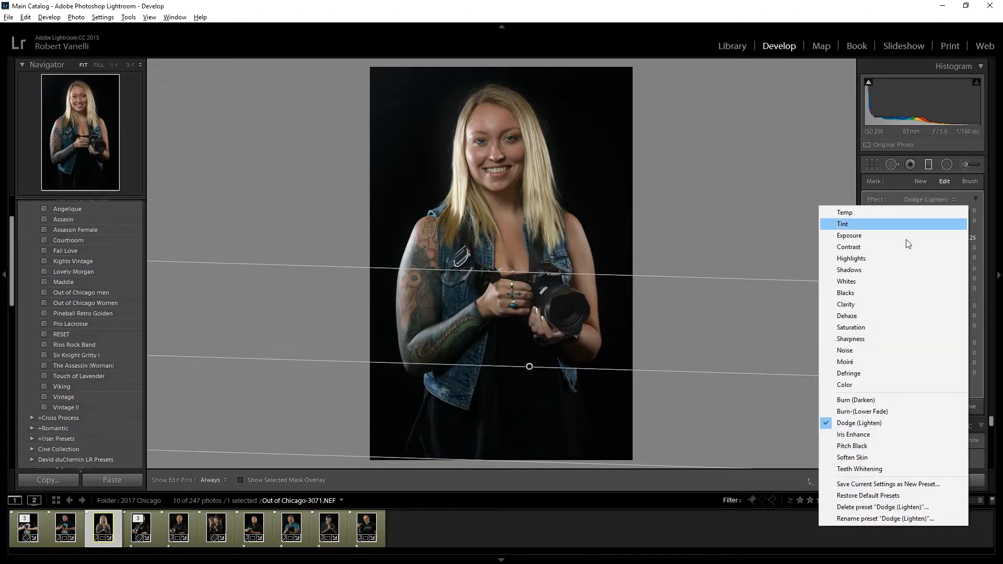
pyautogui.click(886, 413)
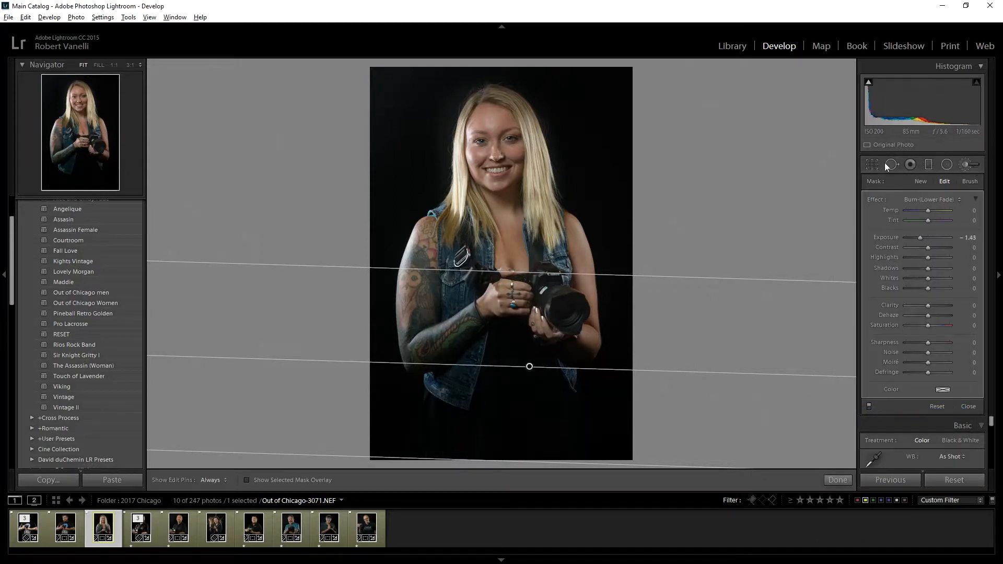
pyautogui.press('k')
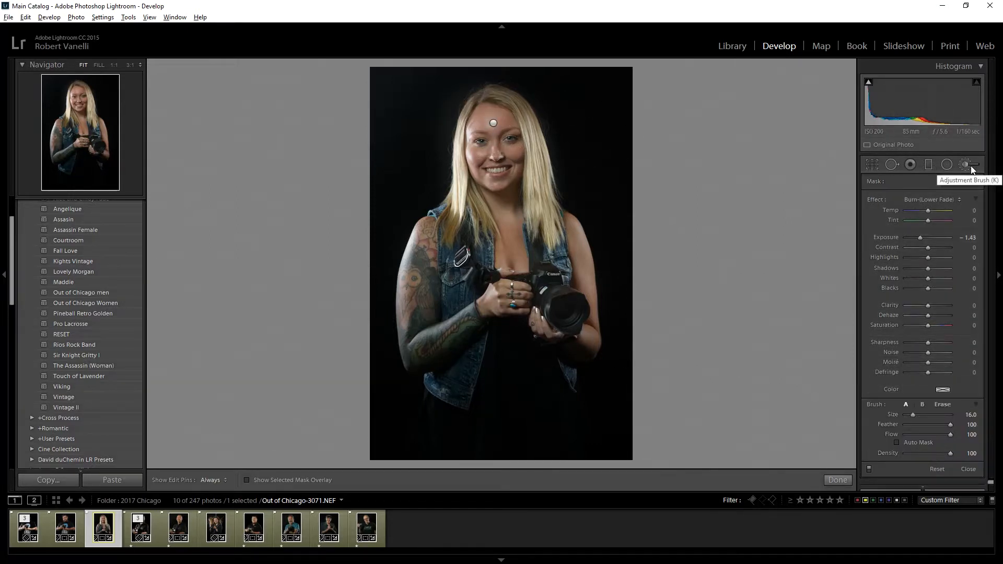
pyautogui.press('k')
# Send the woman's portrait to Photoshop for editing and convert its Background layer to a smart object.
pyautogui.rightClick(488, 235)
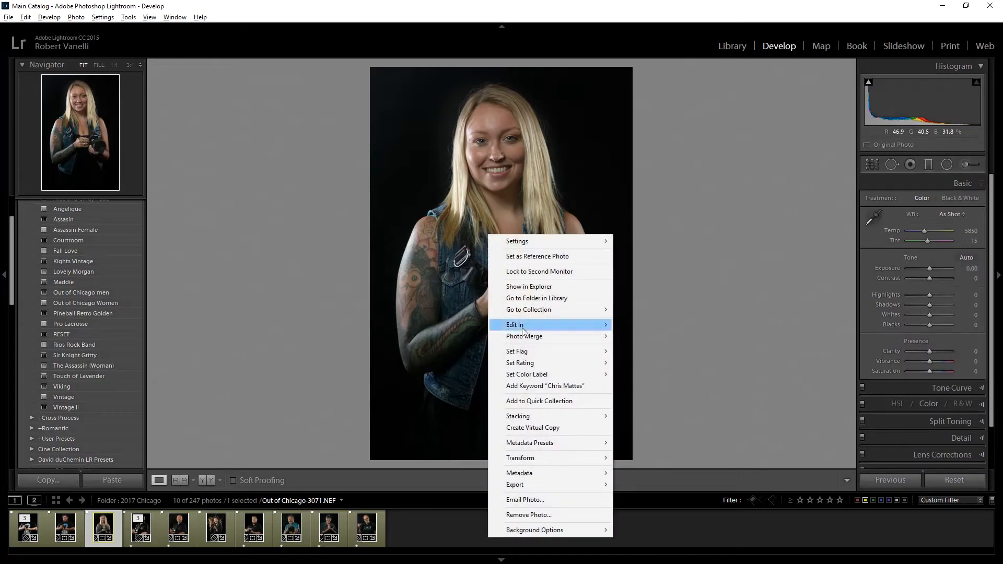
pyautogui.moveTo(511, 326)
pyautogui.click(421, 39)
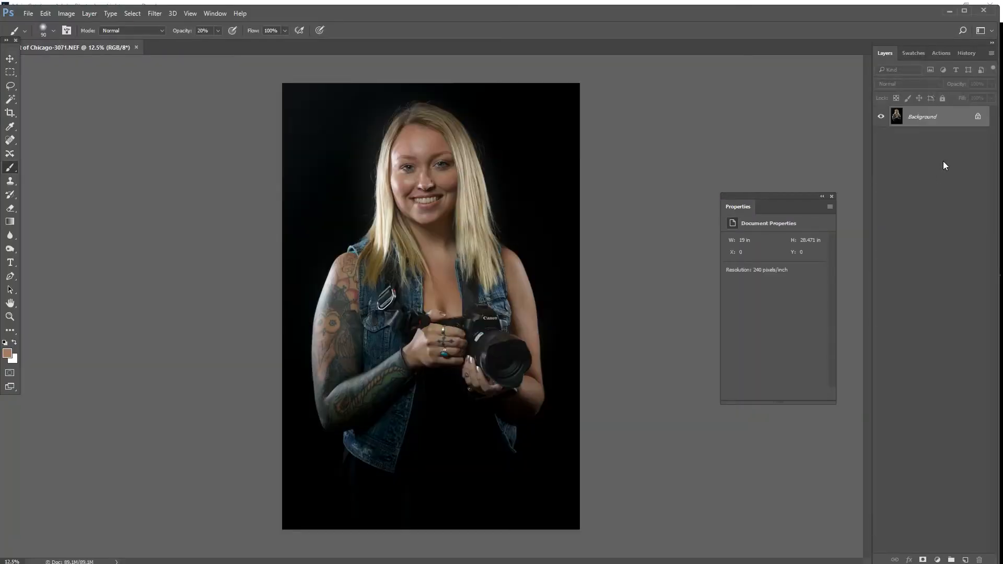
pyautogui.rightClick(932, 117)
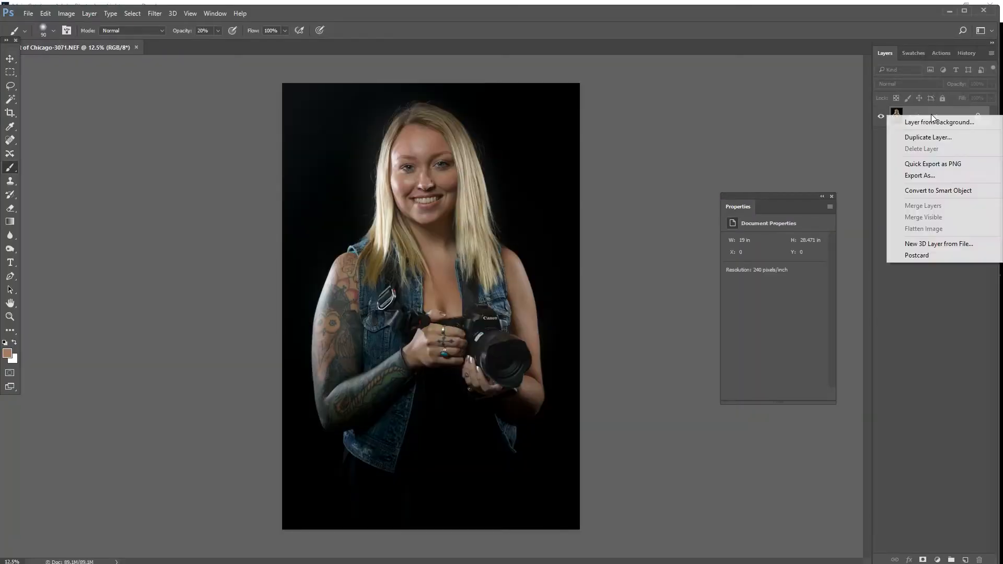
pyautogui.click(933, 190)
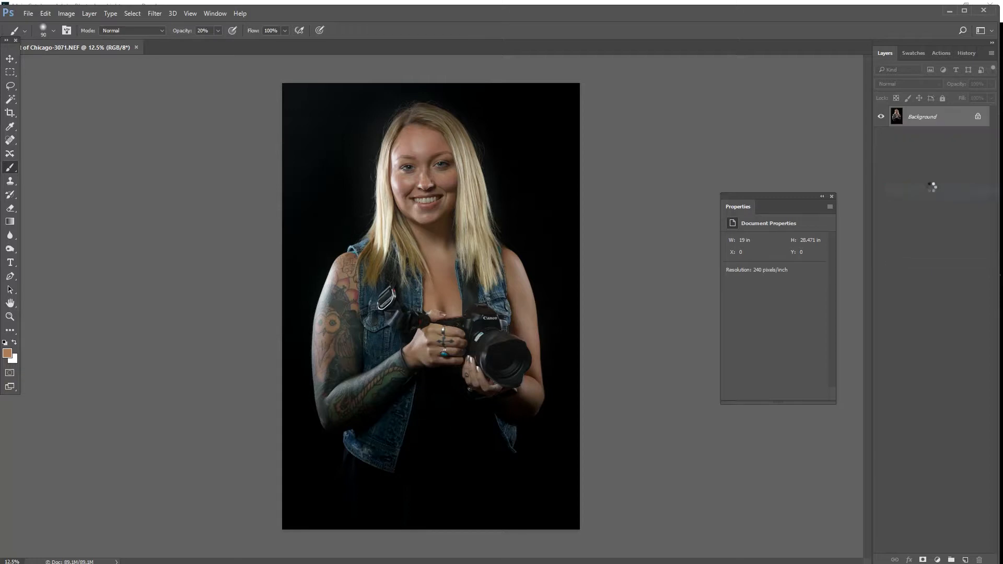
# Open the smart object's contents and add an empty layer above the woman's Background image.
pyautogui.doubleClick(897, 118)
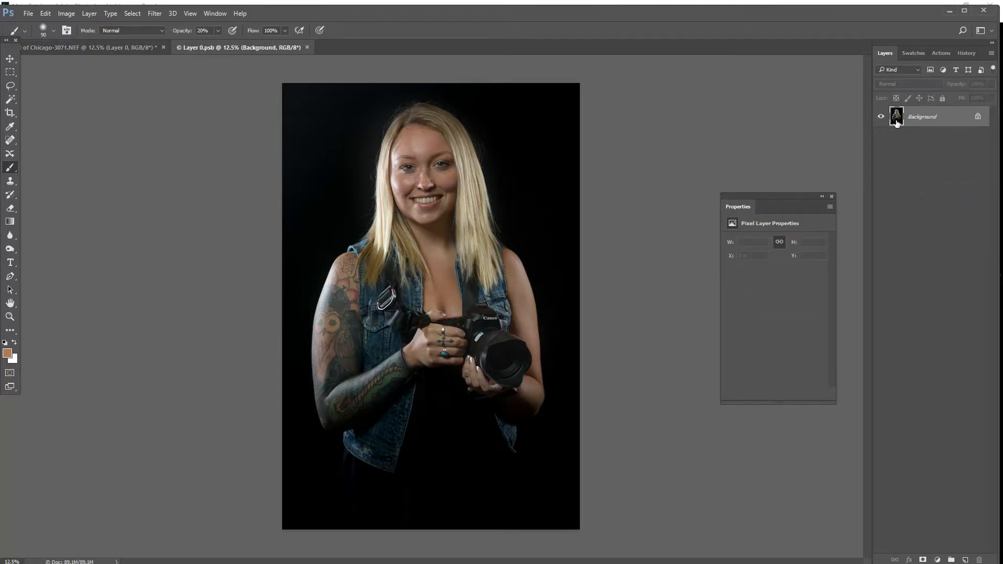
pyautogui.click(965, 12)
pyautogui.scroll(6, 439, 121)
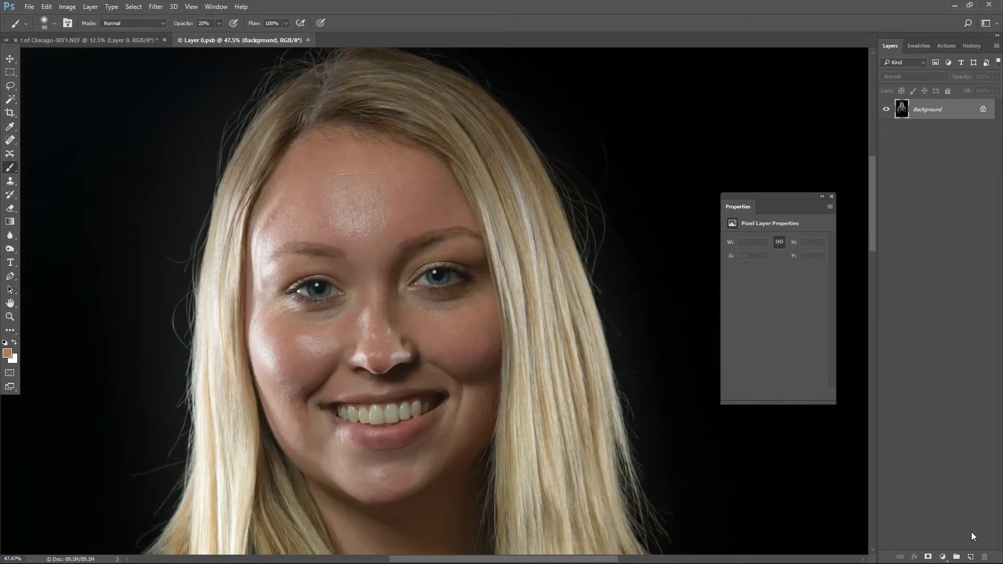
pyautogui.click(971, 557)
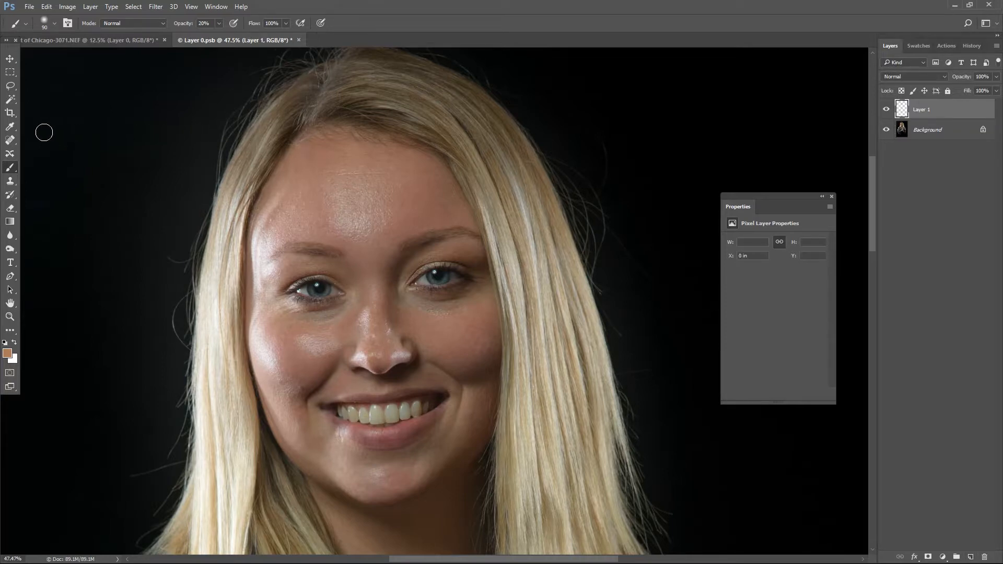
# Sample the woman's forehead skin tone and paint over the forehead shine with a 250 px brush at 20% opacity.
pyautogui.click(13, 129)
pyautogui.click(312, 175)
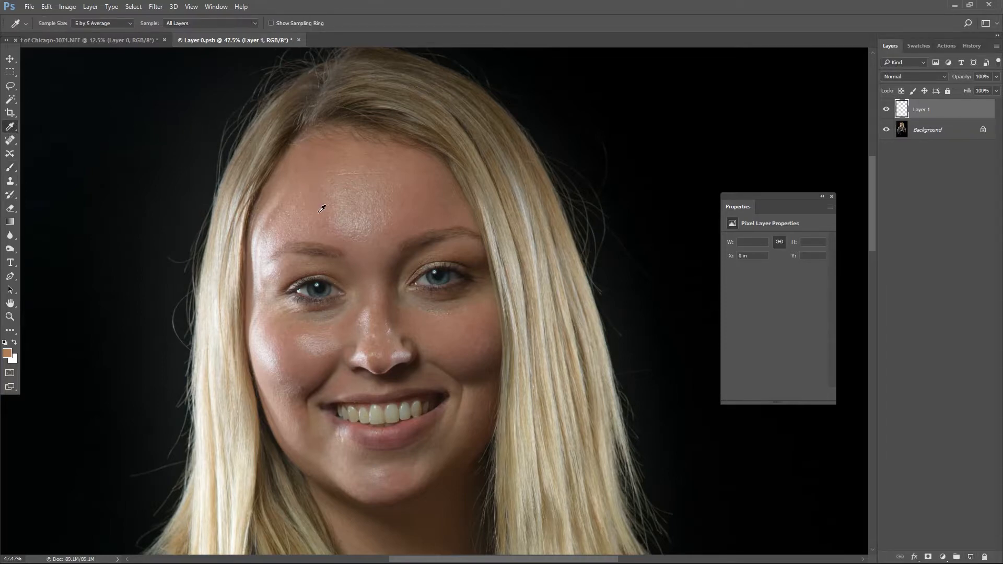
pyautogui.click(10, 167)
pyautogui.press(']')
pyautogui.press(']')
pyautogui.press(']')
pyautogui.press(']')
pyautogui.press(']')
pyautogui.press(']')
pyautogui.moveTo(330, 190)
pyautogui.mouseDown()
pyautogui.moveTo(378, 200)
pyautogui.moveTo(342, 206)
pyautogui.moveTo(390, 207)
pyautogui.moveTo(336, 210)
pyautogui.moveTo(375, 218)
pyautogui.mouseUp()
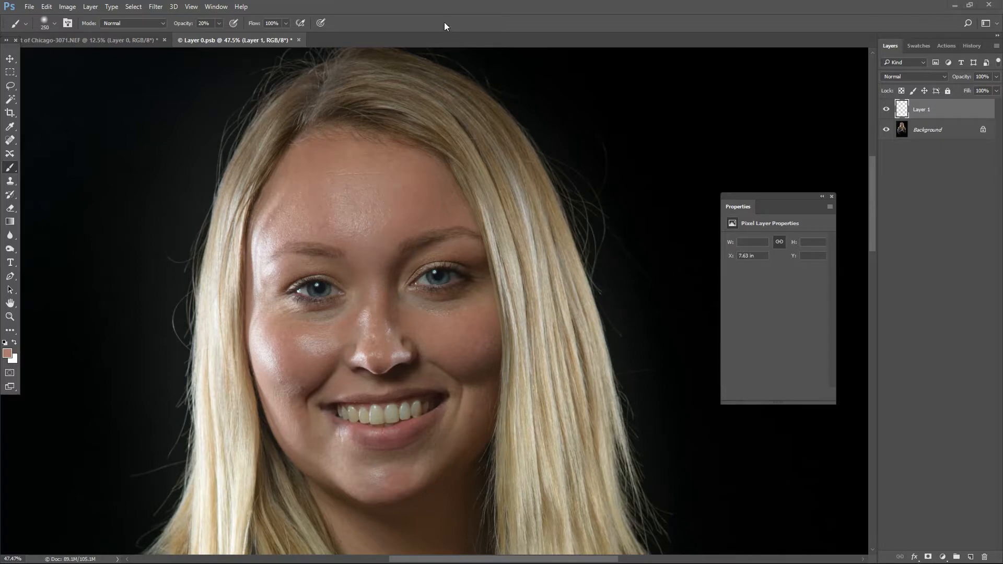
pyautogui.moveTo(357, 192)
pyautogui.mouseDown()
pyautogui.moveTo(356, 204)
pyautogui.moveTo(386, 216)
pyautogui.moveTo(330, 197)
pyautogui.moveTo(354, 214)
pyautogui.moveTo(400, 201)
pyautogui.moveTo(386, 196)
pyautogui.moveTo(388, 218)
pyautogui.moveTo(352, 223)
pyautogui.mouseUp()
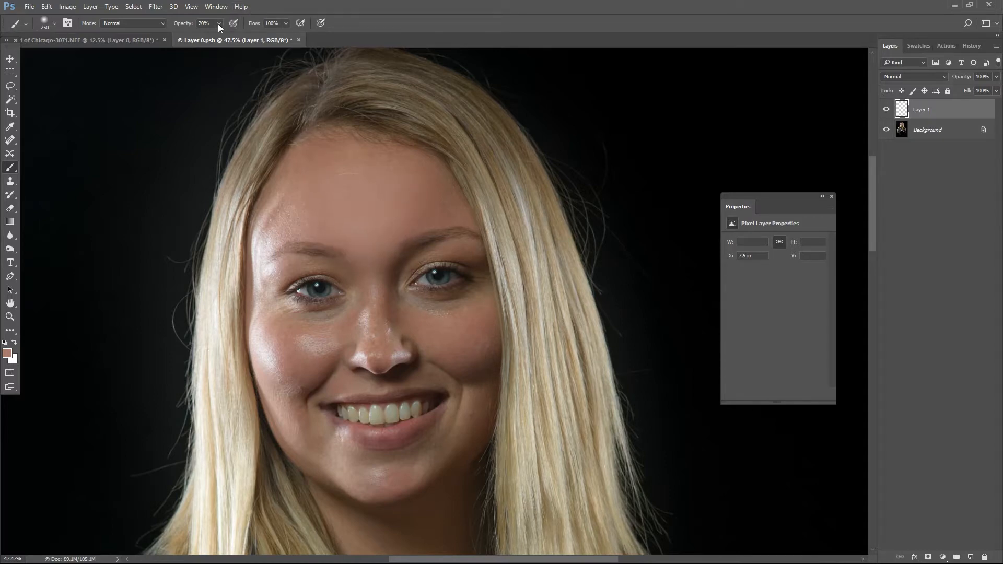
pyautogui.moveTo(313, 179)
pyautogui.mouseDown()
pyautogui.moveTo(280, 197)
pyautogui.moveTo(257, 230)
pyautogui.moveTo(276, 215)
pyautogui.mouseUp()
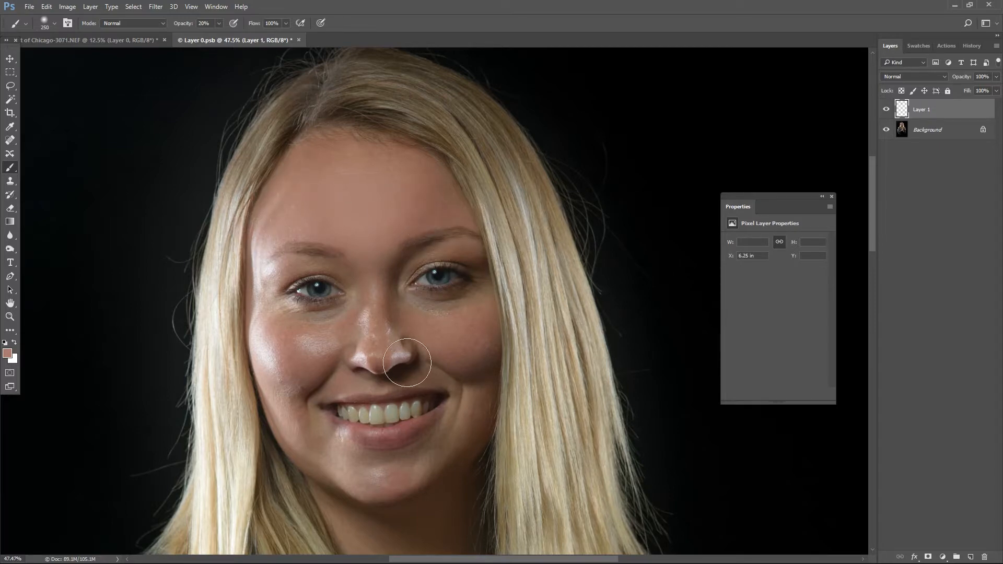
# Sample nearby skin, paint over the shine on the woman's cheek beside the nose, and compare with Layer 1 hidden and shown.
pyautogui.press('i')
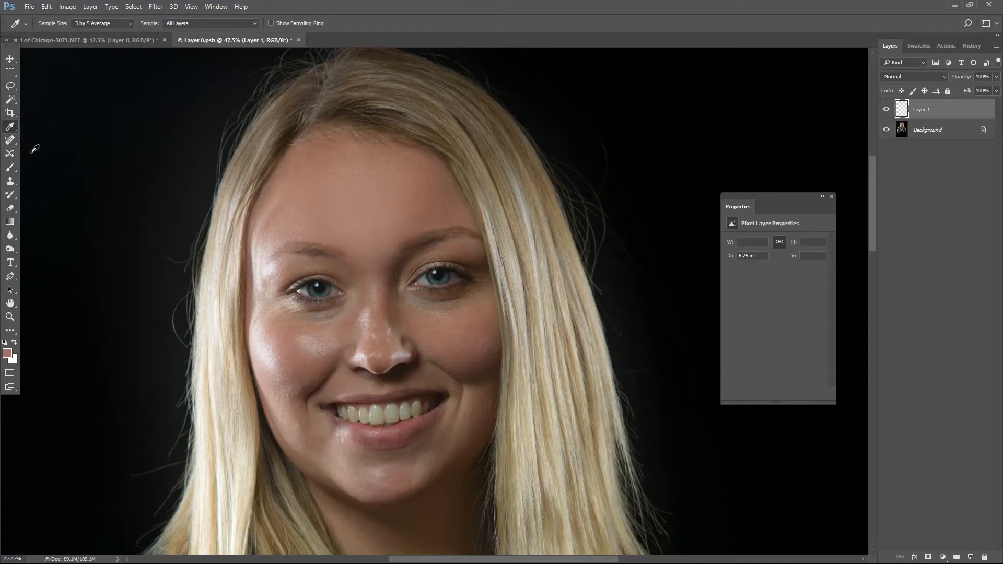
pyautogui.click(10, 167)
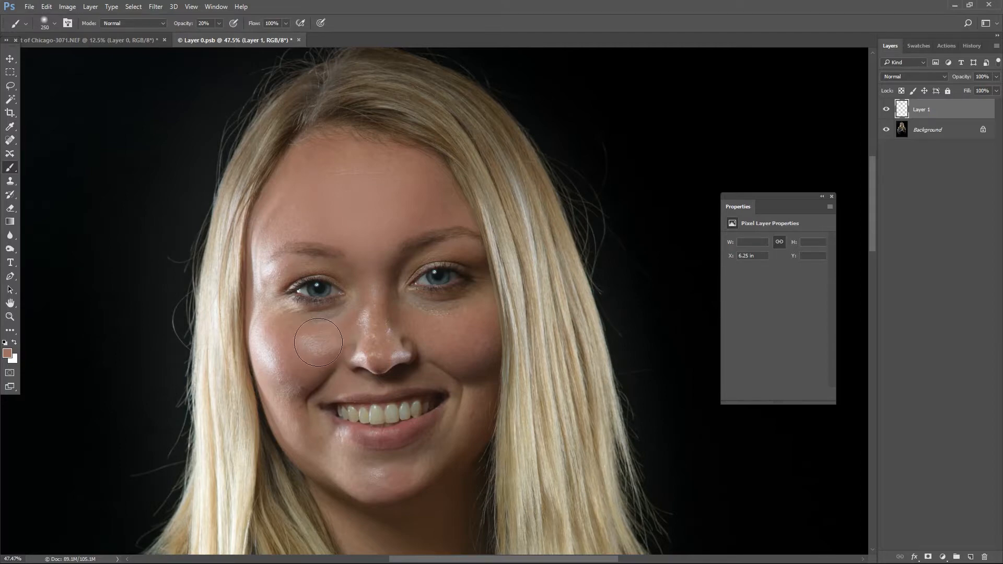
pyautogui.moveTo(314, 346)
pyautogui.mouseDown()
pyautogui.moveTo(292, 345)
pyautogui.moveTo(327, 343)
pyautogui.mouseUp()
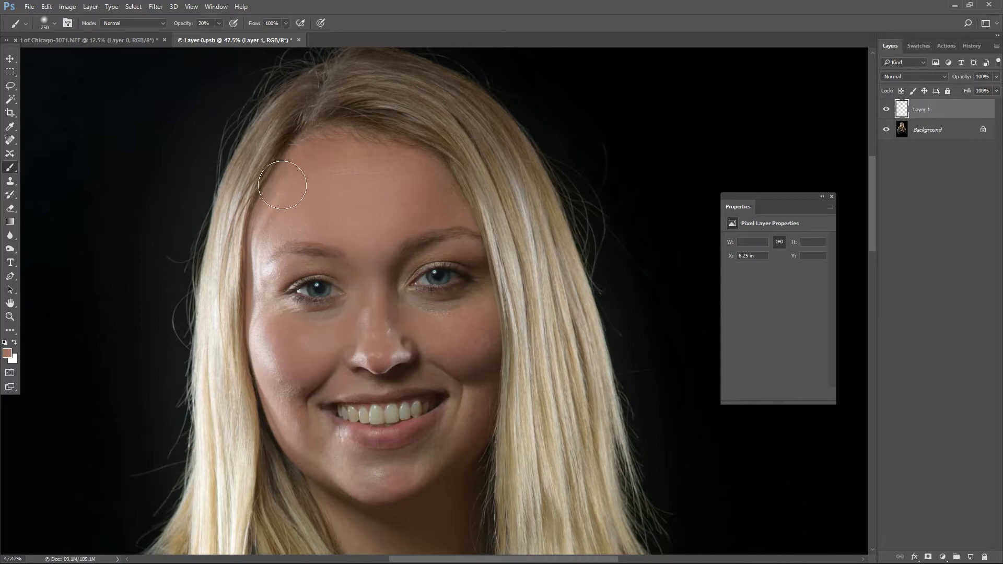
pyautogui.click(886, 110)
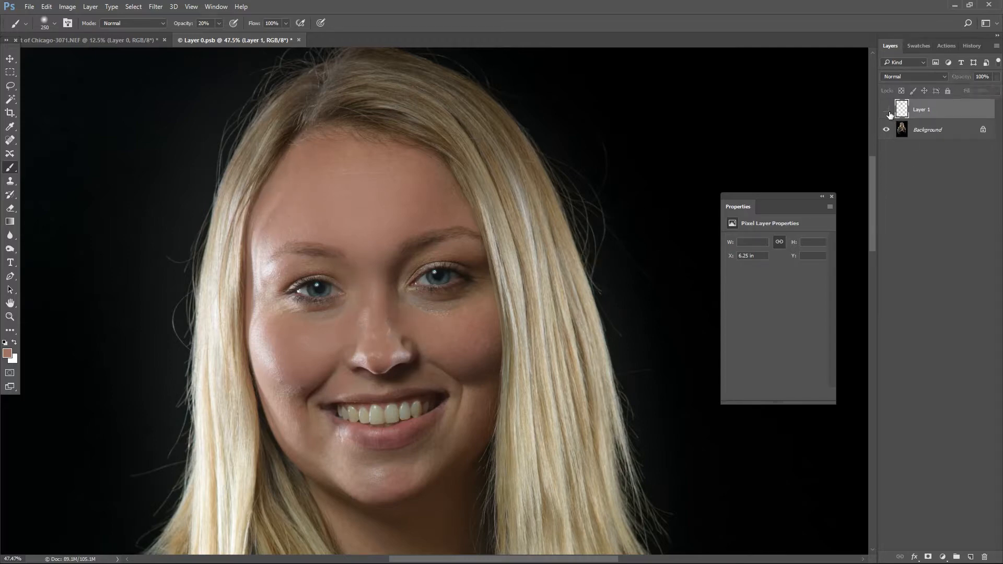
pyautogui.click(886, 110)
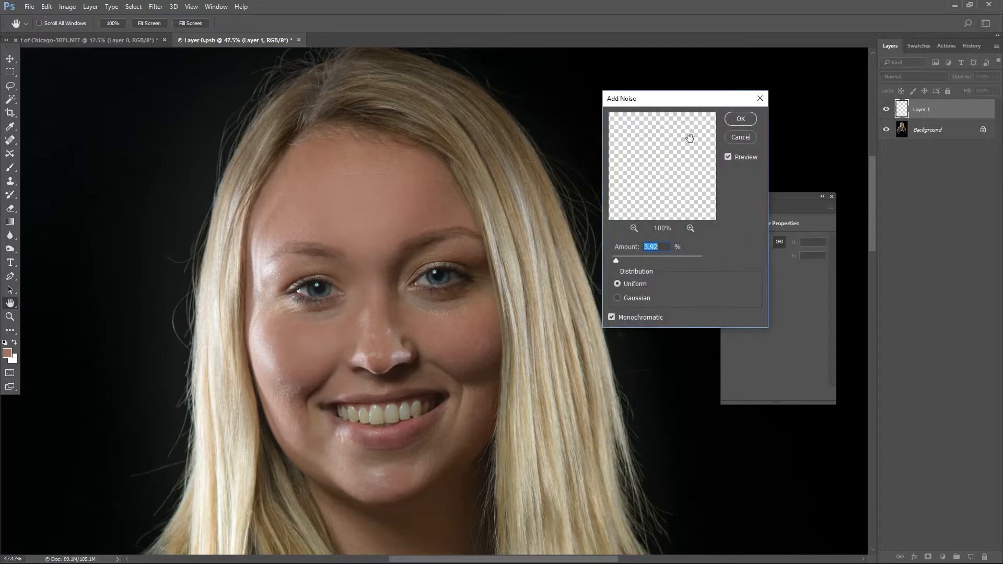
# Apply 3.92% uniform monochromatic noise and a 7.4-pixel Gaussian blur to the painted Layer 1.
pyautogui.click(729, 120)
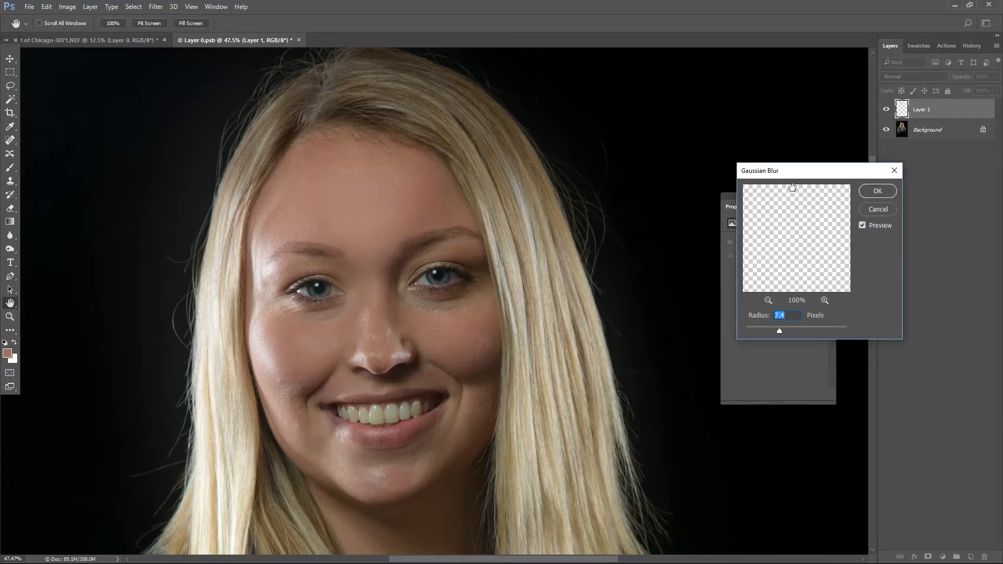
pyautogui.click(874, 189)
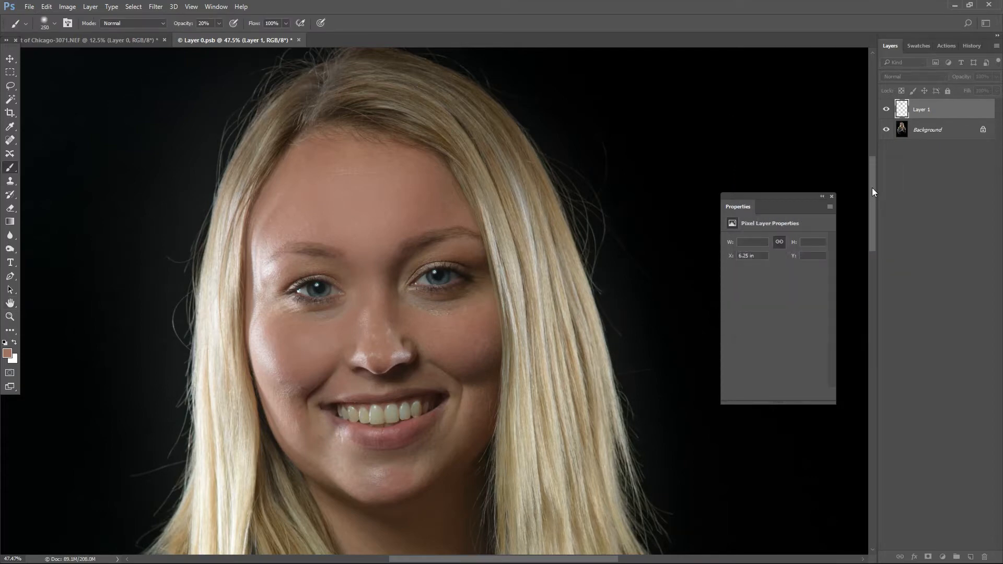
pyautogui.click(997, 77)
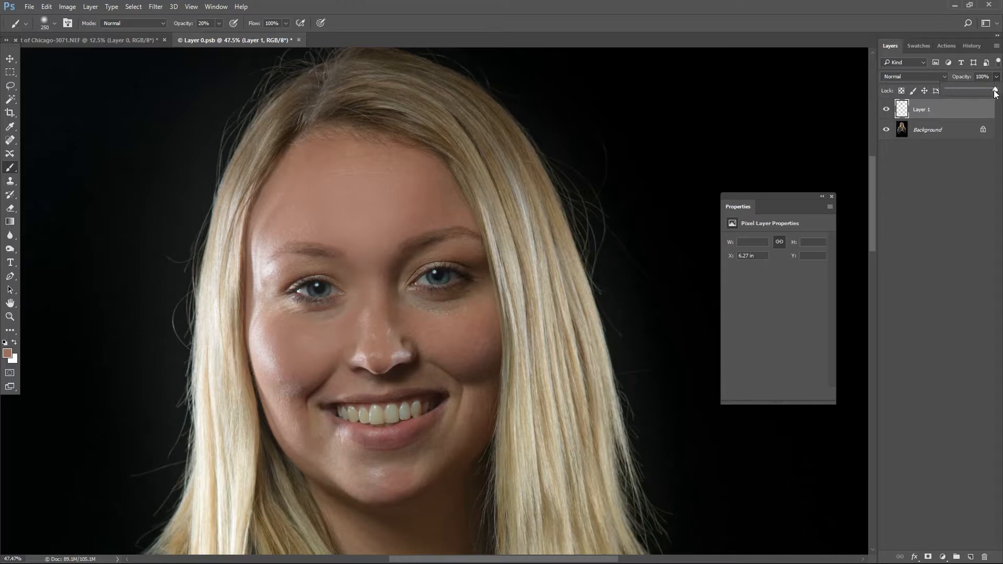
pyautogui.moveTo(979, 95); pyautogui.dragTo(996, 111)
# Save and close the smart object's contents, and open the Perfectly Clear Complete v3 filter on Layer 0.
pyautogui.hotkey('ctrl', 's')
pyautogui.click(296, 39)
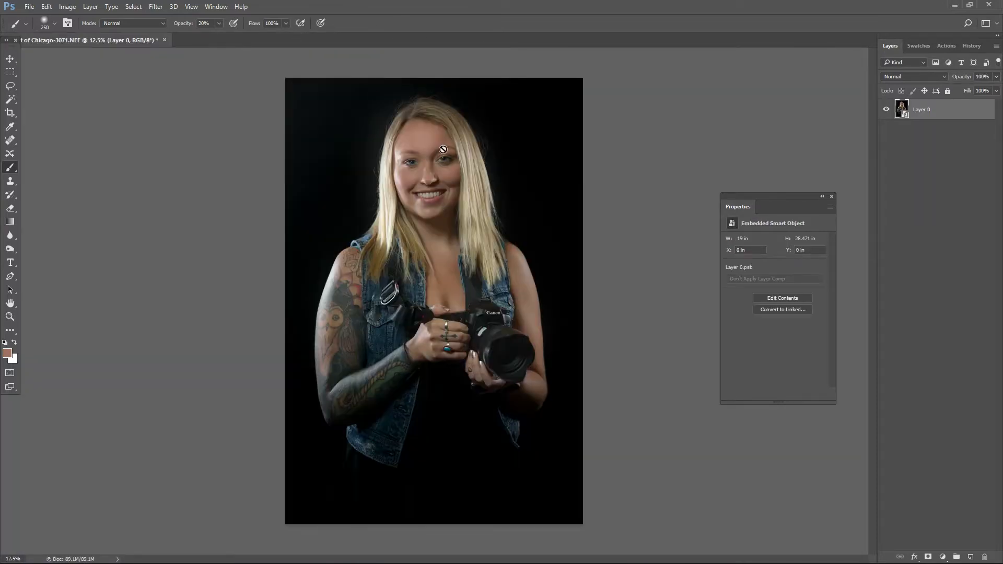
pyautogui.scroll(2, 444, 151)
pyautogui.click(156, 7)
pyautogui.moveTo(160, 239)
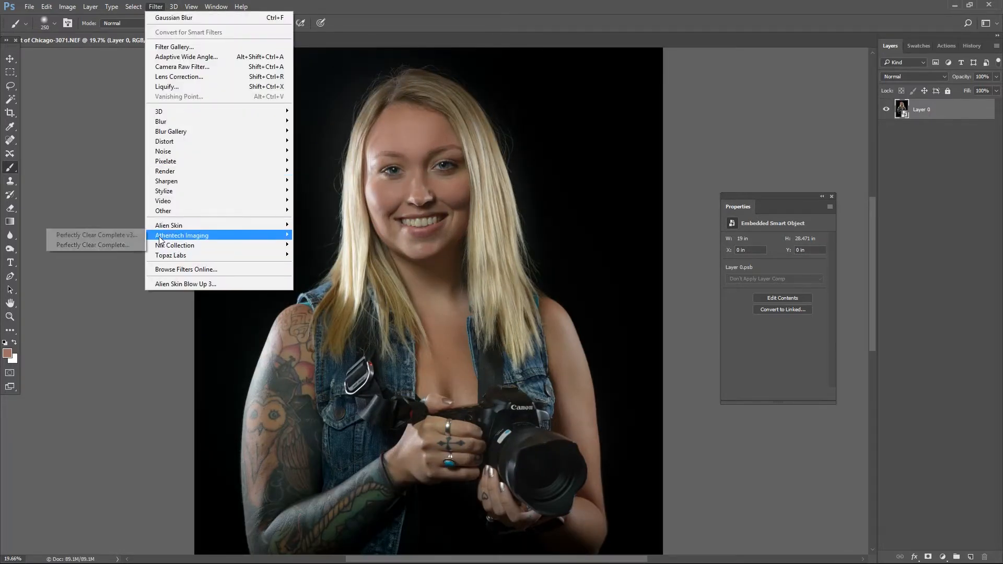
pyautogui.click(110, 236)
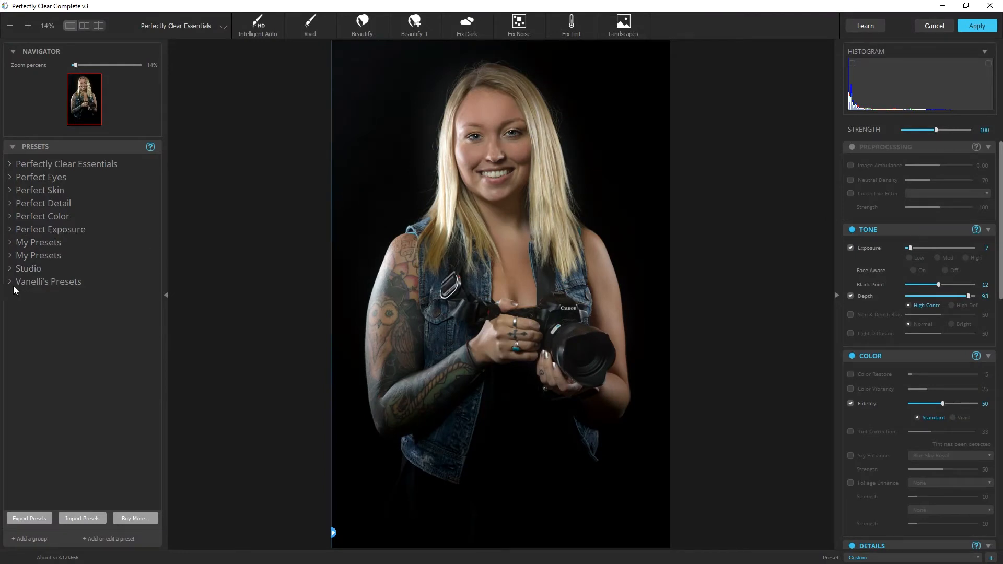
# Choose the Out of Chicago Women preset from Vanelli's Presets for the woman's portrait.
pyautogui.click(10, 282)
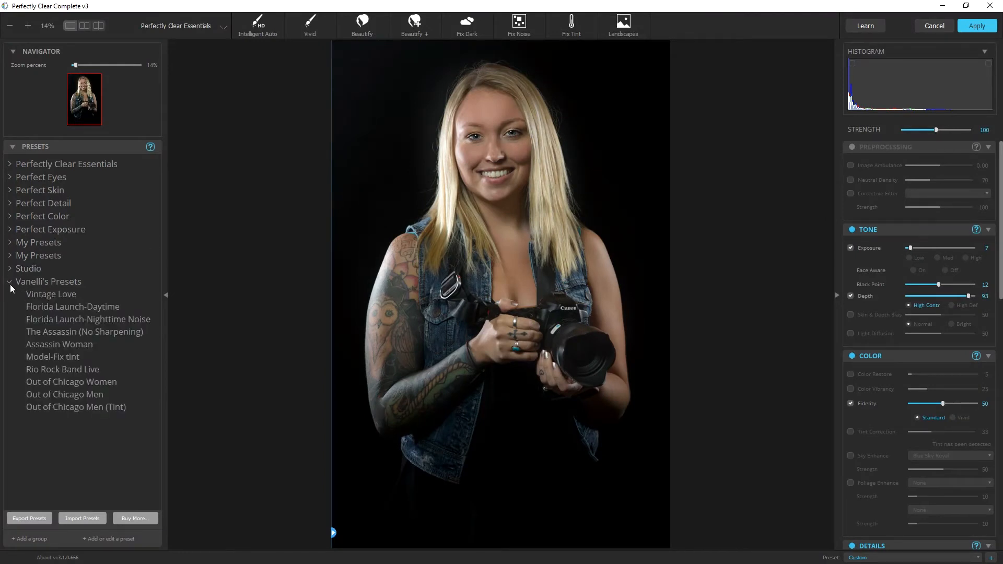
pyautogui.click(87, 383)
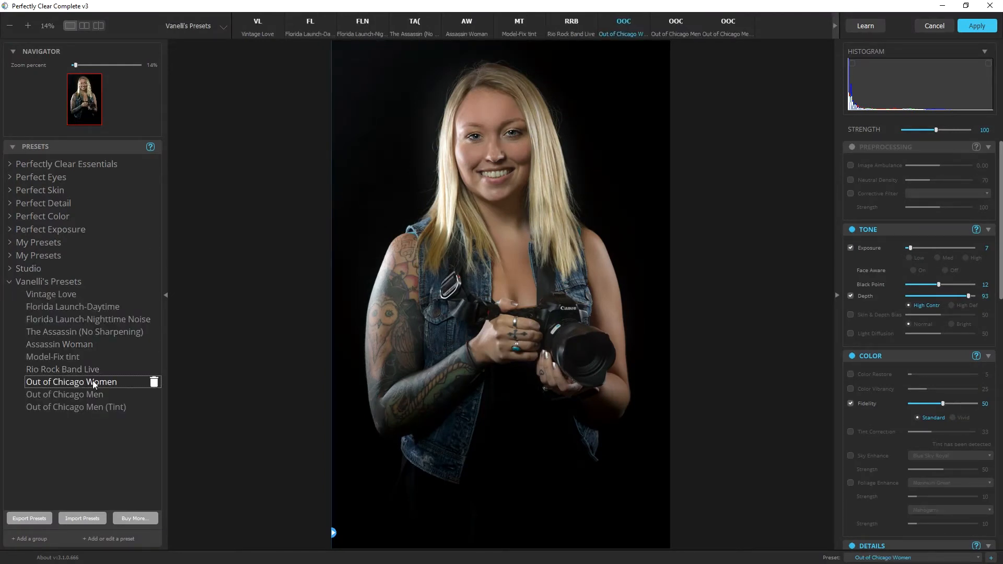
pyautogui.click(499, 155)
pyautogui.click(499, 156)
# Place the detected face's two eye control points on the woman's pupils and apply the Perfectly Clear filter.
pyautogui.scroll(-3, 935, 372)
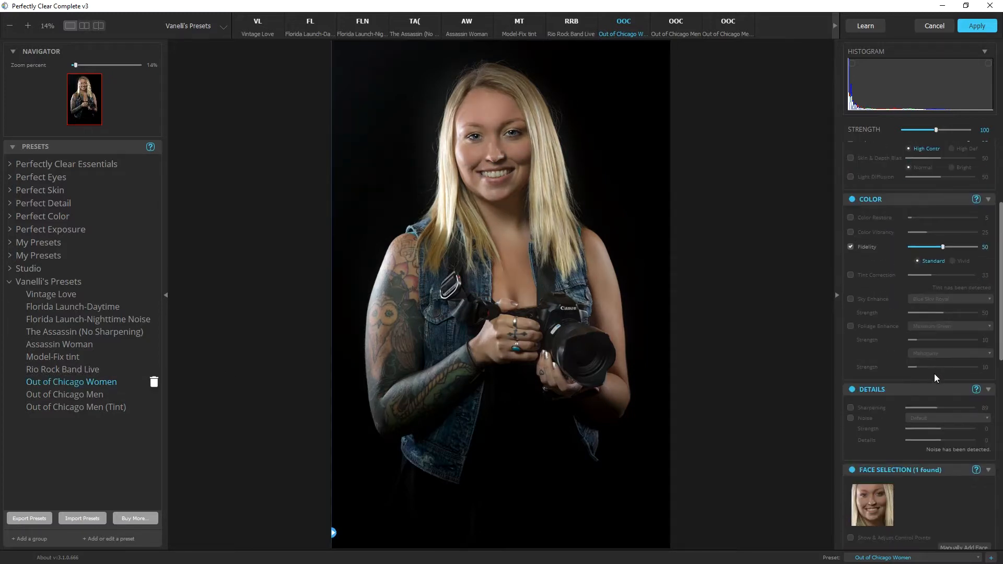
pyautogui.scroll(-2, 924, 412)
pyautogui.click(884, 418)
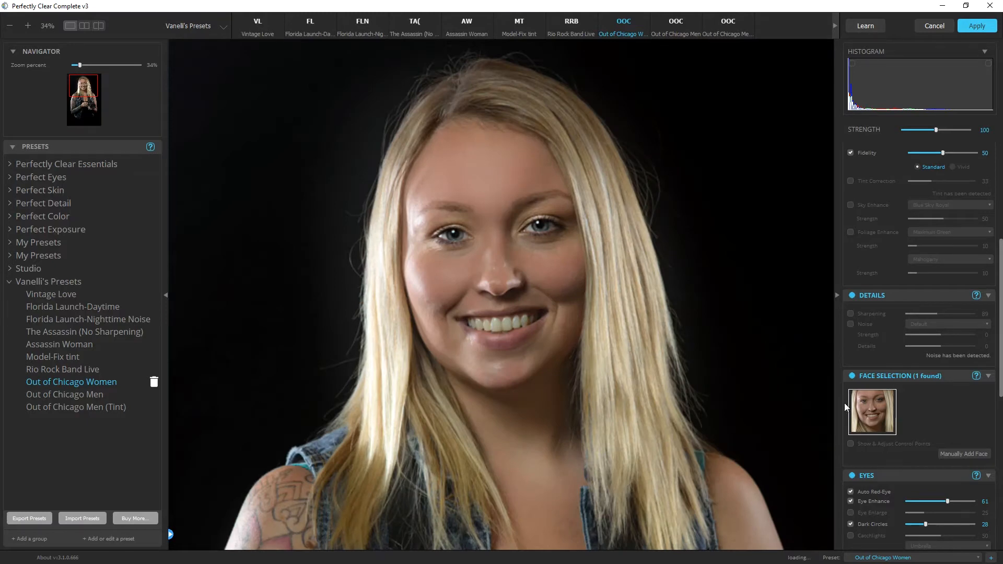
pyautogui.click(852, 444)
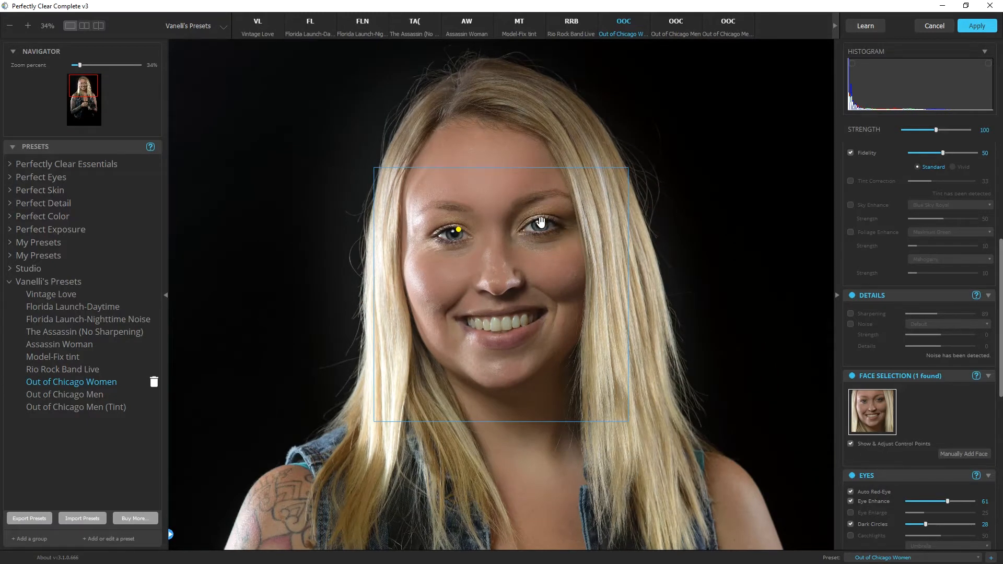
pyautogui.click(538, 224)
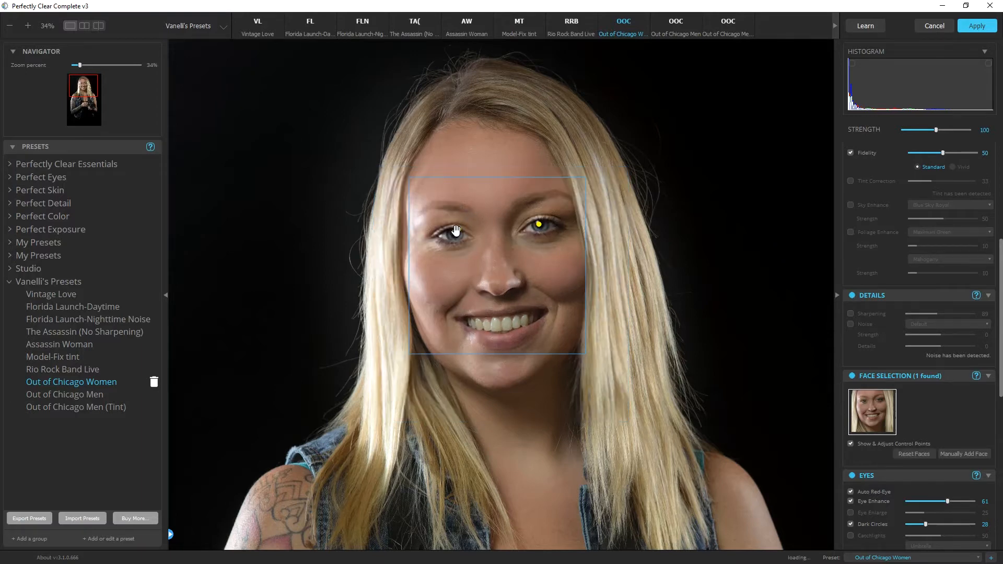
pyautogui.click(454, 233)
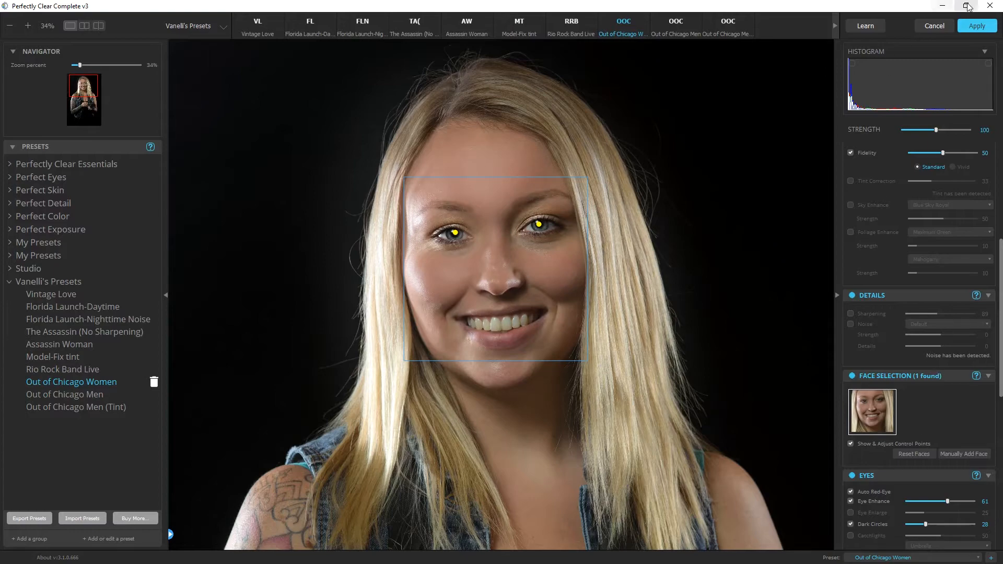
pyautogui.click(990, 30)
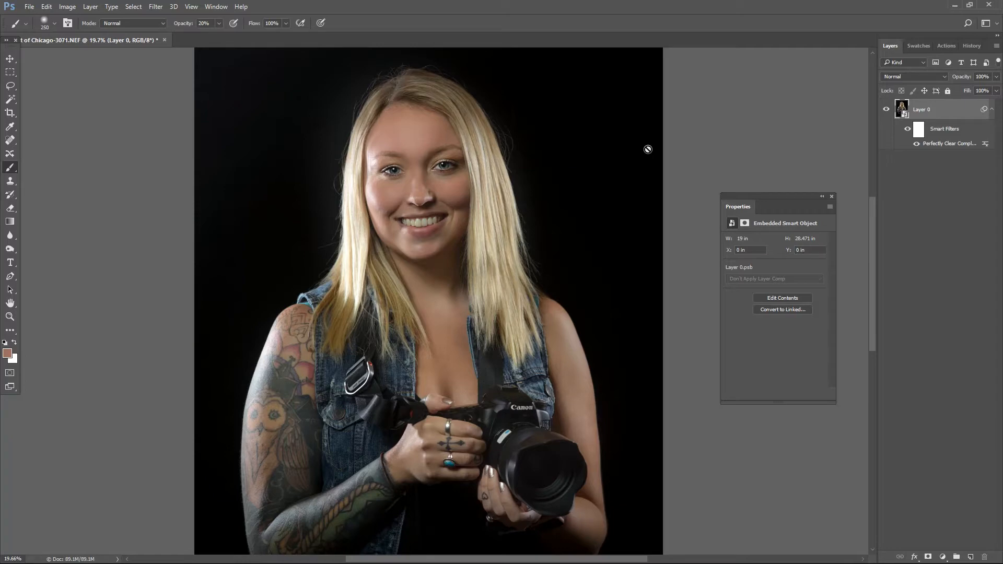
# Save and close the filtered portrait, and give it the Out of Chicago Women develop preset in Lightroom.
pyautogui.hotkey('ctrl', 's')
pyautogui.click(164, 40)
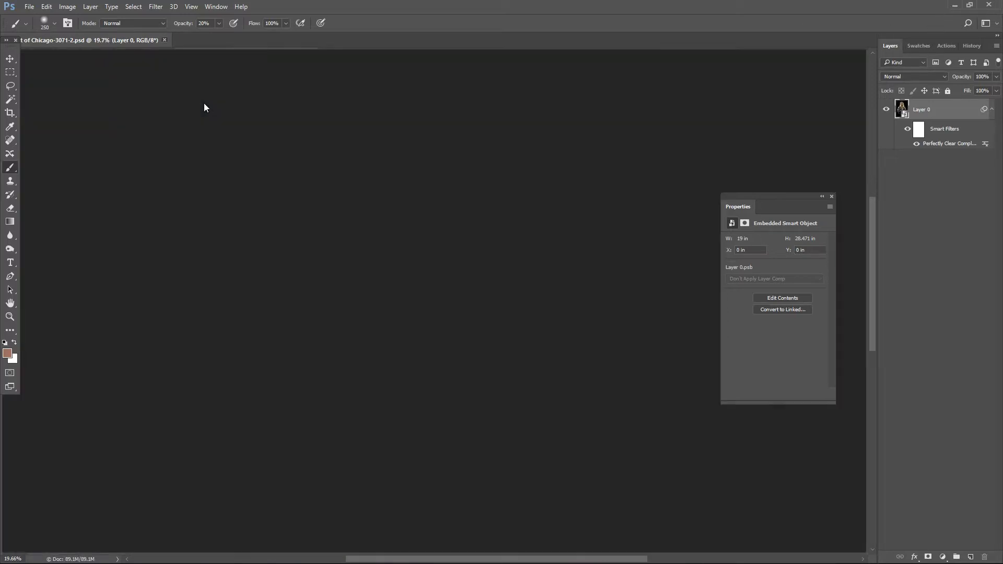
pyautogui.hotkey('alt', 'Tab')
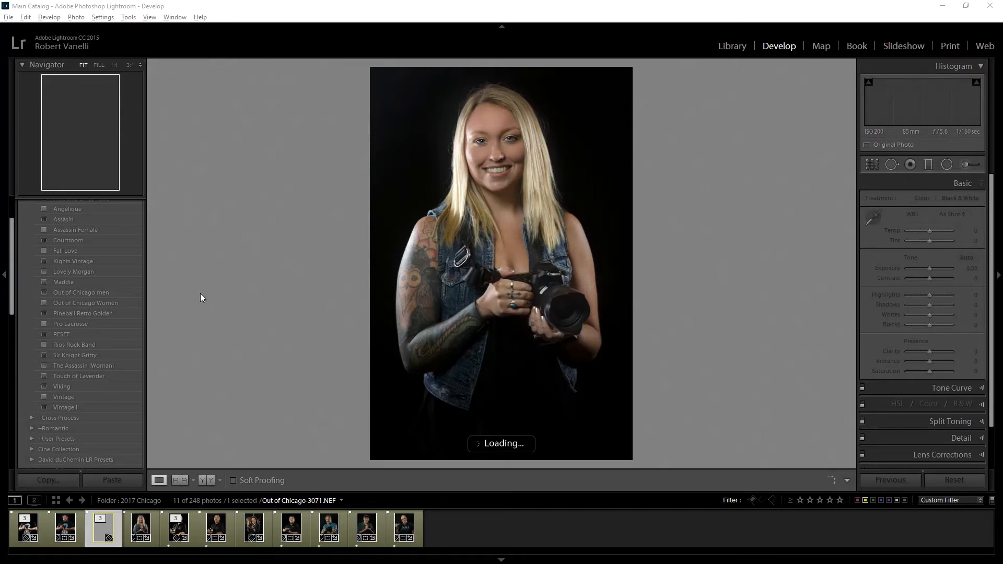
pyautogui.click(109, 302)
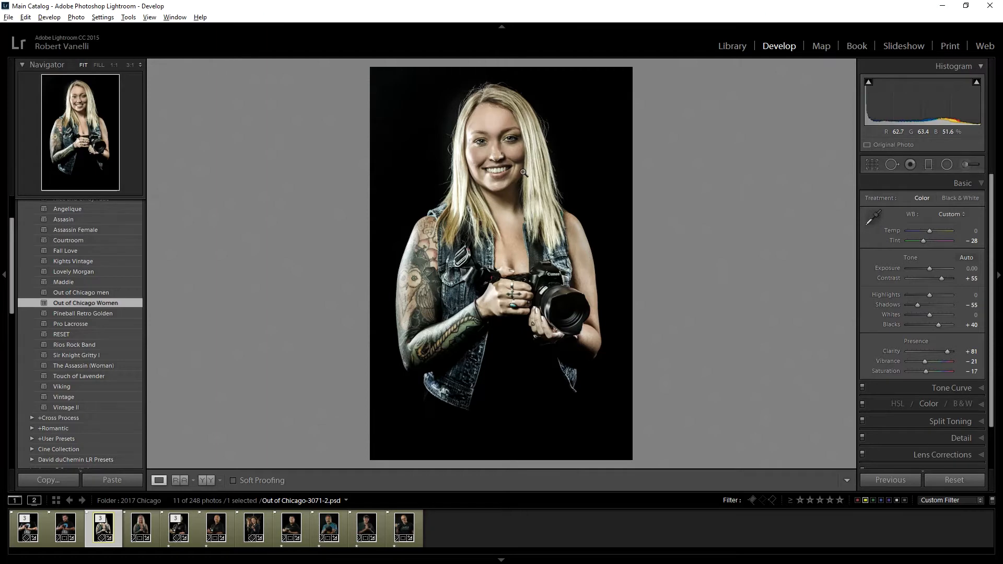
# Open the portrait of the woman with windblown hair from the library and examine her facial skin at 1:1.
pyautogui.press('g')
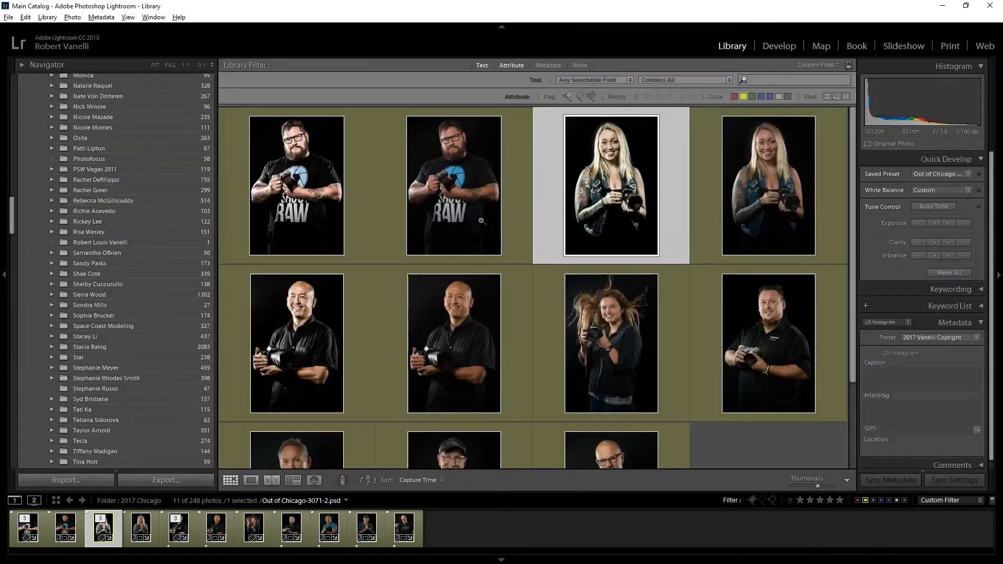
pyautogui.scroll(-1, 691, 278)
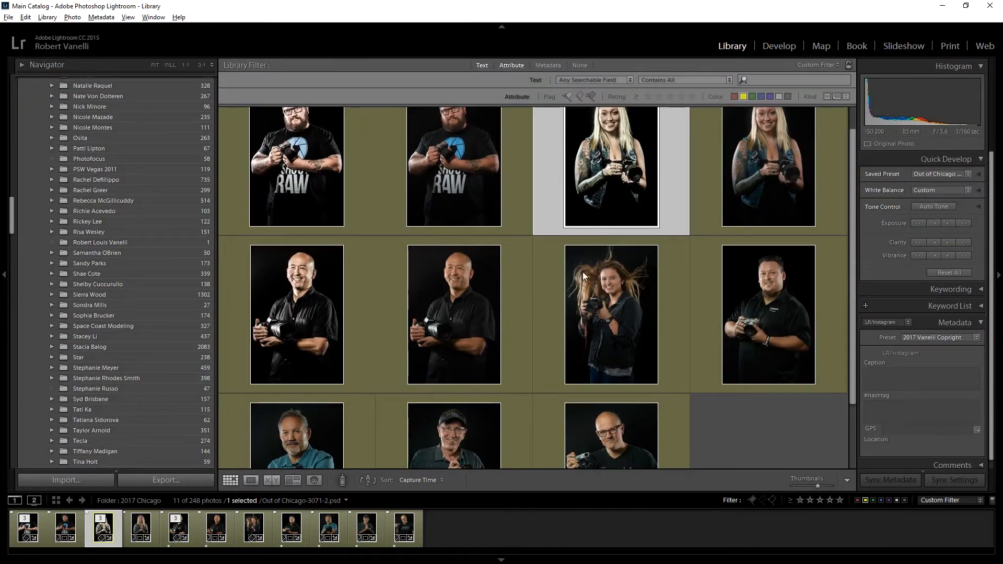
pyautogui.doubleClick(609, 274)
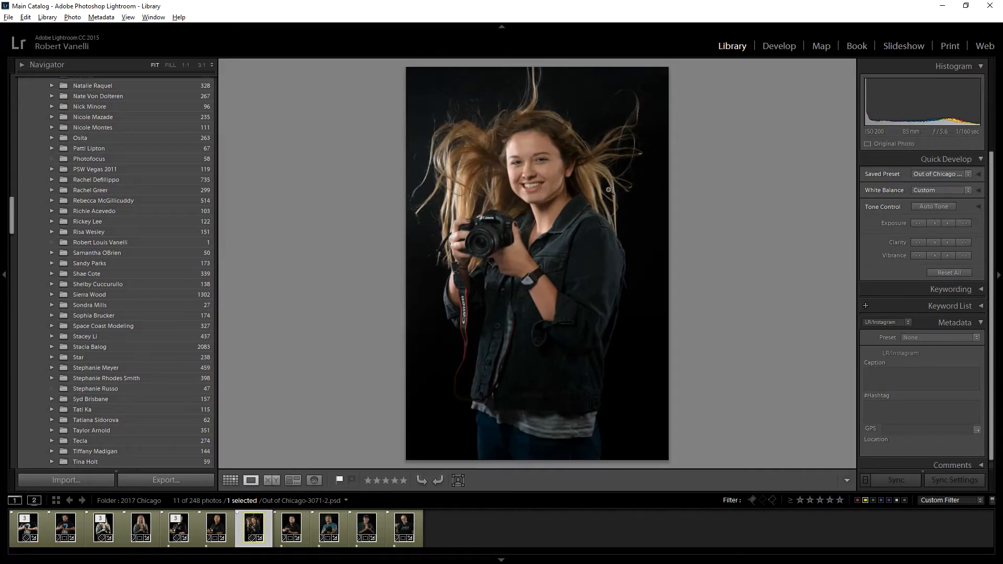
pyautogui.click(492, 152)
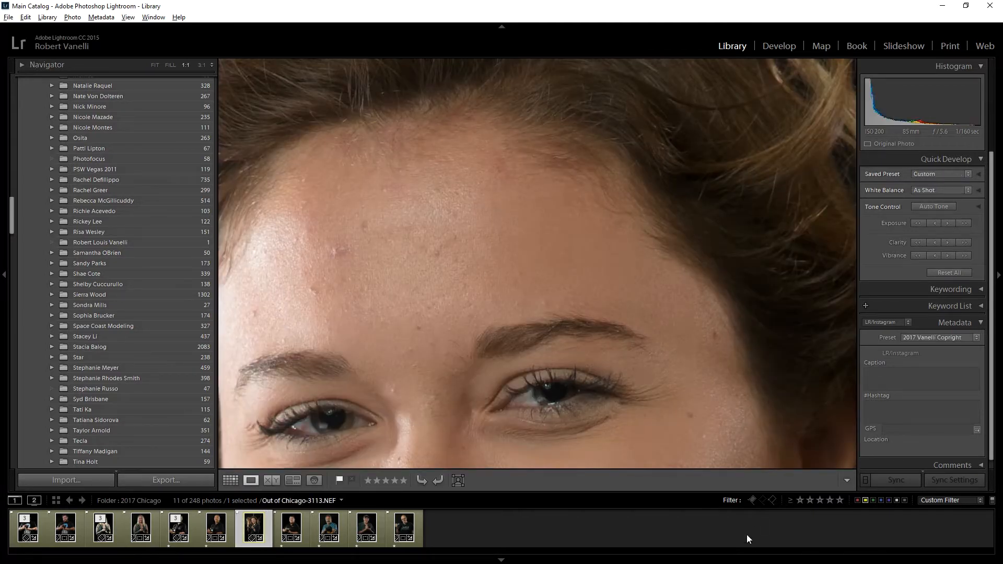
pyautogui.moveTo(436, 423); pyautogui.dragTo(384, 36)
pyautogui.moveTo(477, 343); pyautogui.dragTo(468, 82)
pyautogui.click(468, 193)
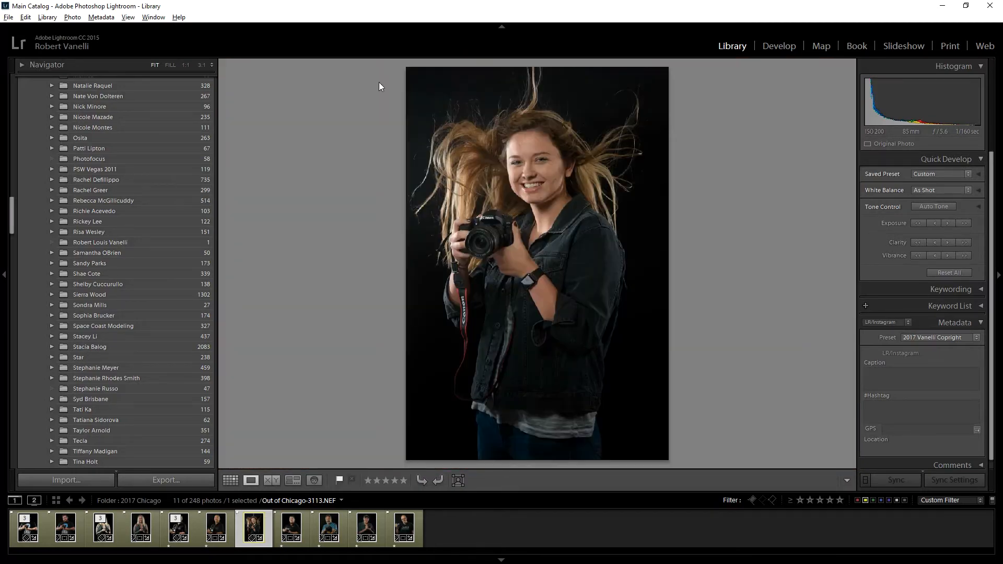
# Send the windblown-hair portrait to Adobe Photoshop CC 2017 and convert its Background layer to a smart object.
pyautogui.rightClick(566, 178)
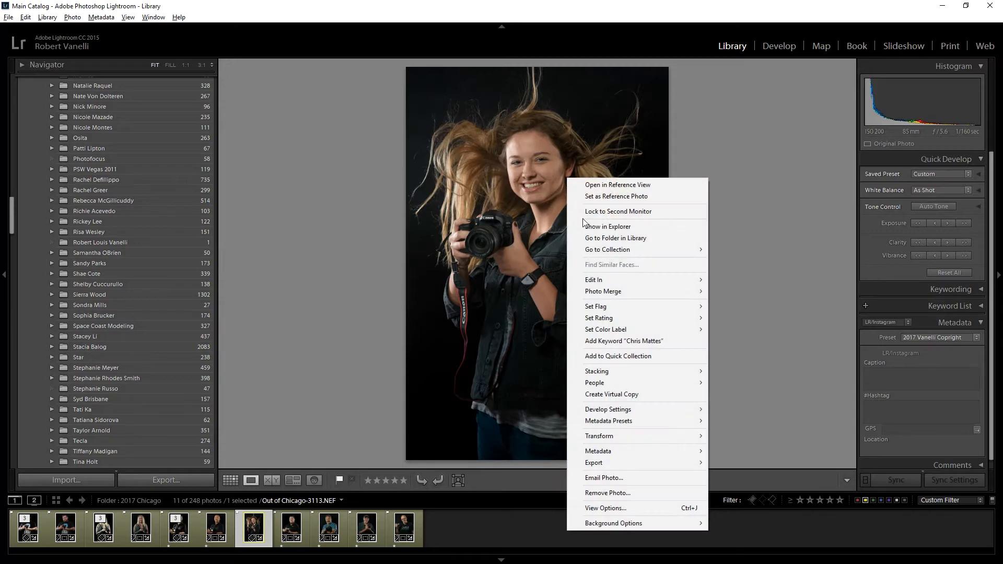
pyautogui.moveTo(606, 281)
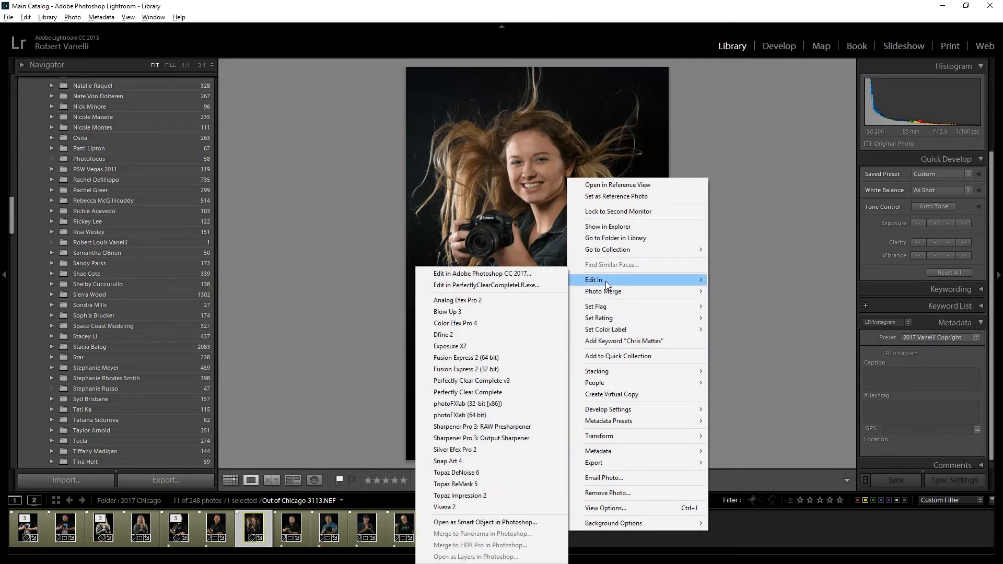
pyautogui.click(551, 272)
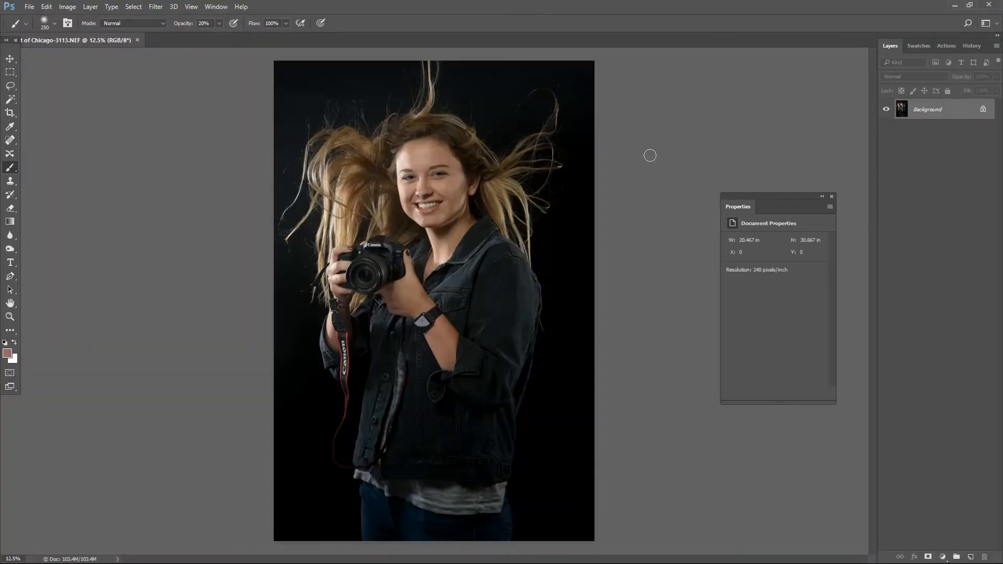
pyautogui.rightClick(936, 117)
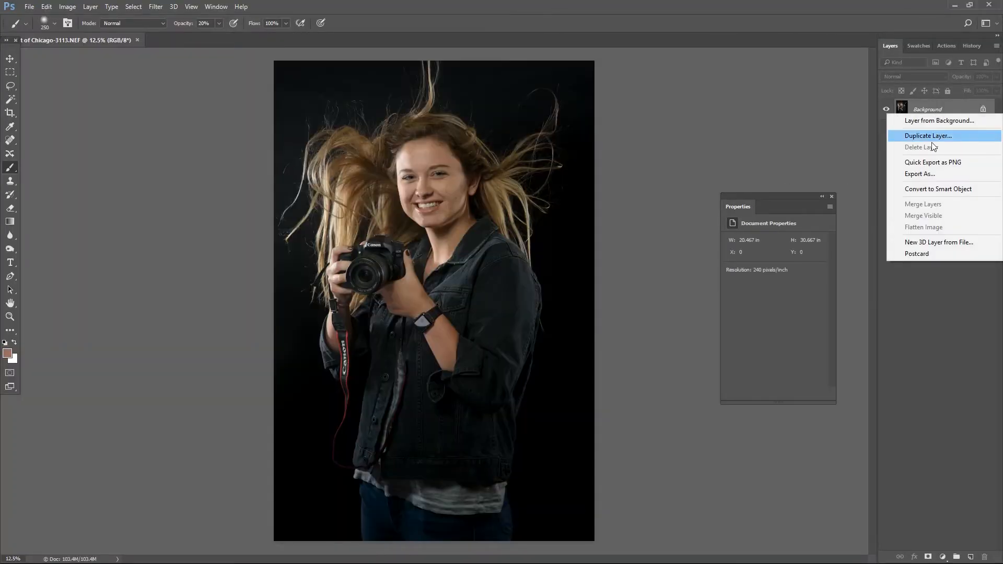
pyautogui.click(934, 189)
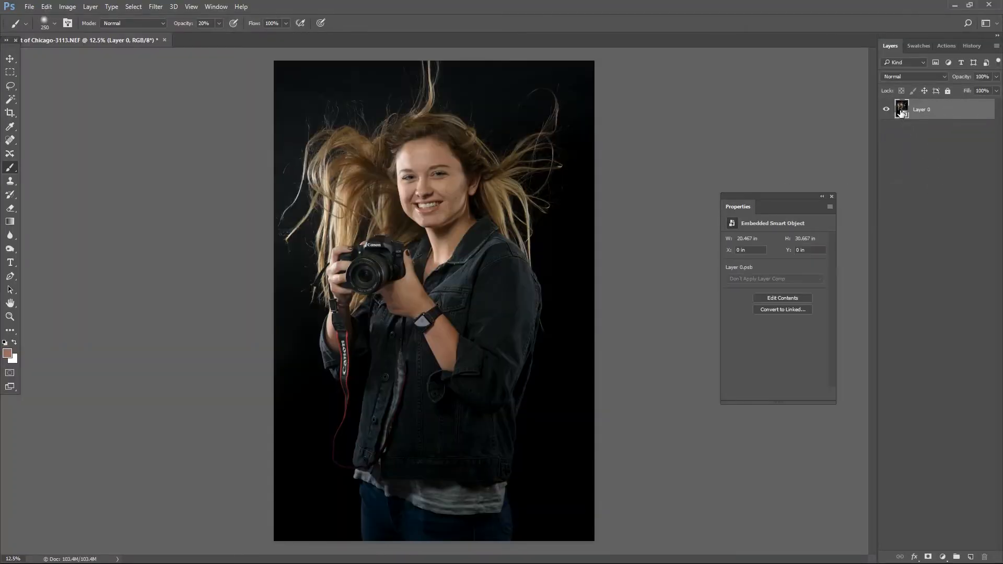
# Open the smart object's contents and remove the forehead blemishes with the Content-Aware Spot Healing Brush.
pyautogui.doubleClick(899, 114)
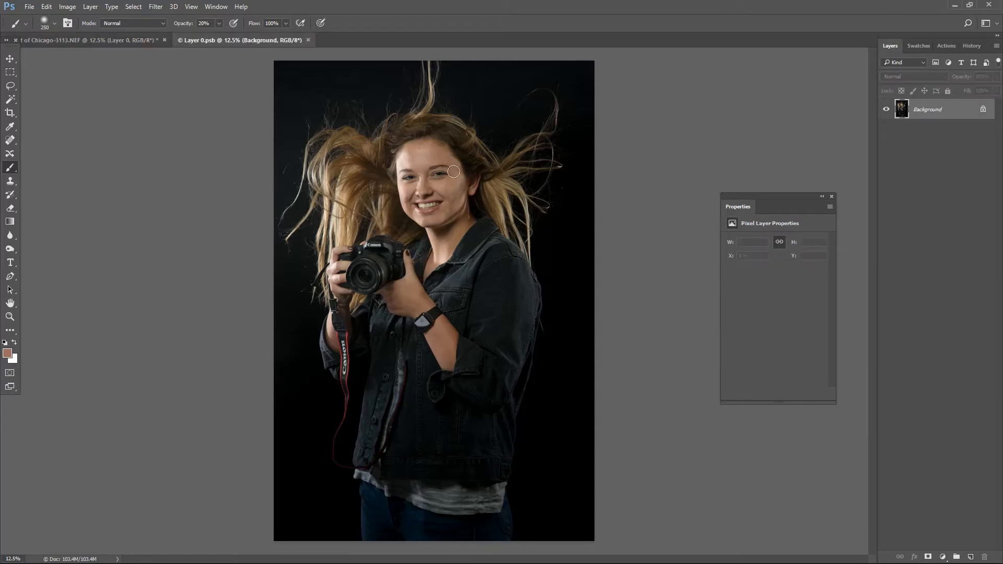
pyautogui.scroll(3, 445, 169)
pyautogui.scroll(2, 449, 150)
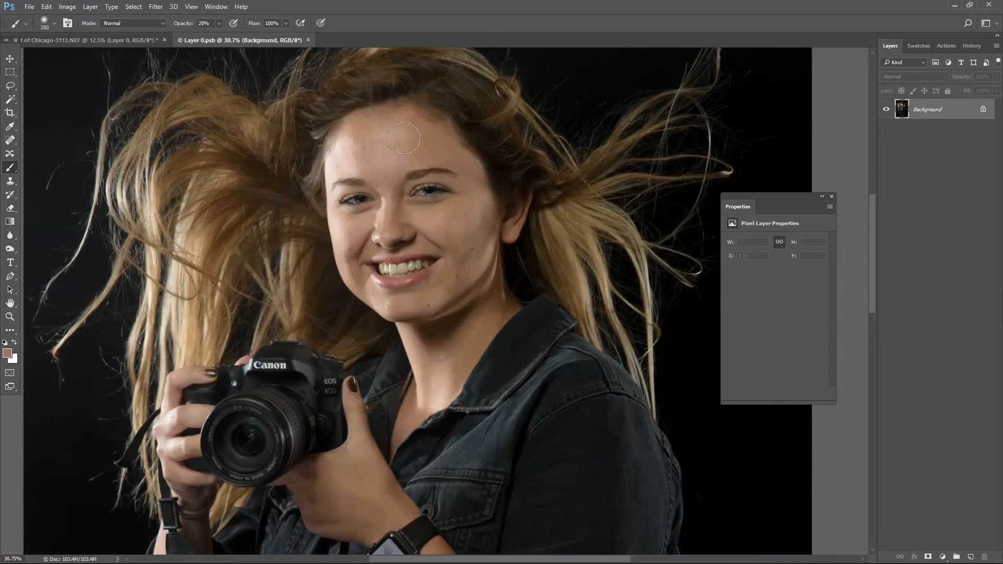
pyautogui.click(10, 142)
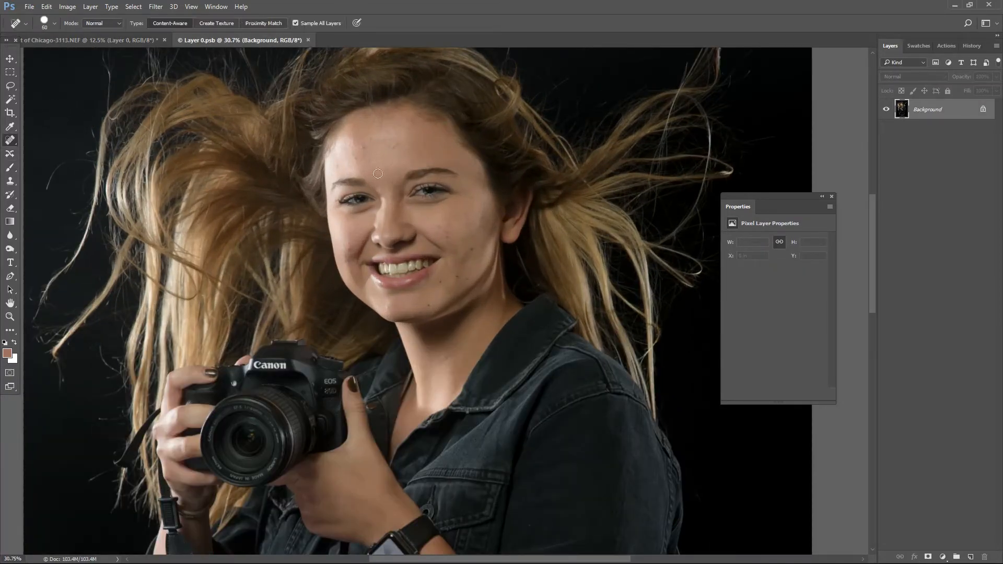
pyautogui.scroll(2, 368, 143)
pyautogui.click(359, 144)
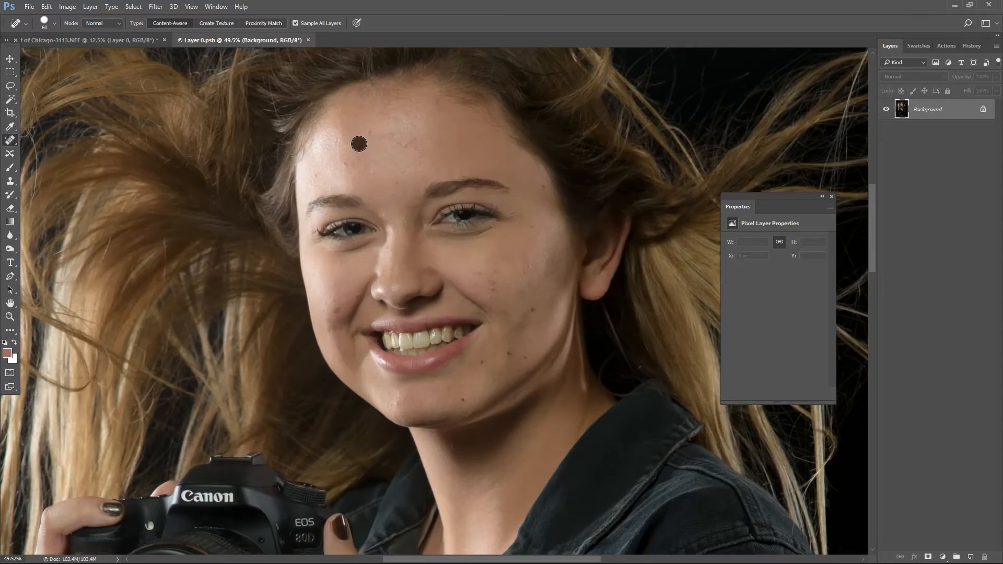
pyautogui.click(344, 166)
pyautogui.click(314, 172)
# Heal the small blemishes on both cheeks, between the eyebrows and on the bridge of the nose.
pyautogui.click(490, 284)
pyautogui.click(492, 283)
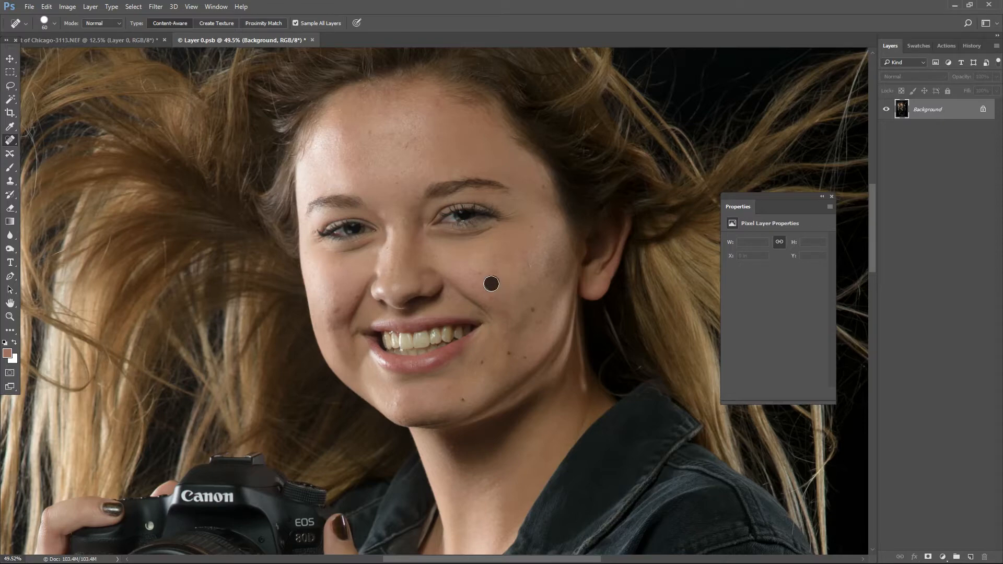
pyautogui.click(491, 300)
pyautogui.click(337, 312)
pyautogui.click(328, 320)
pyautogui.click(334, 318)
pyautogui.click(338, 336)
pyautogui.click(335, 329)
pyautogui.click(400, 183)
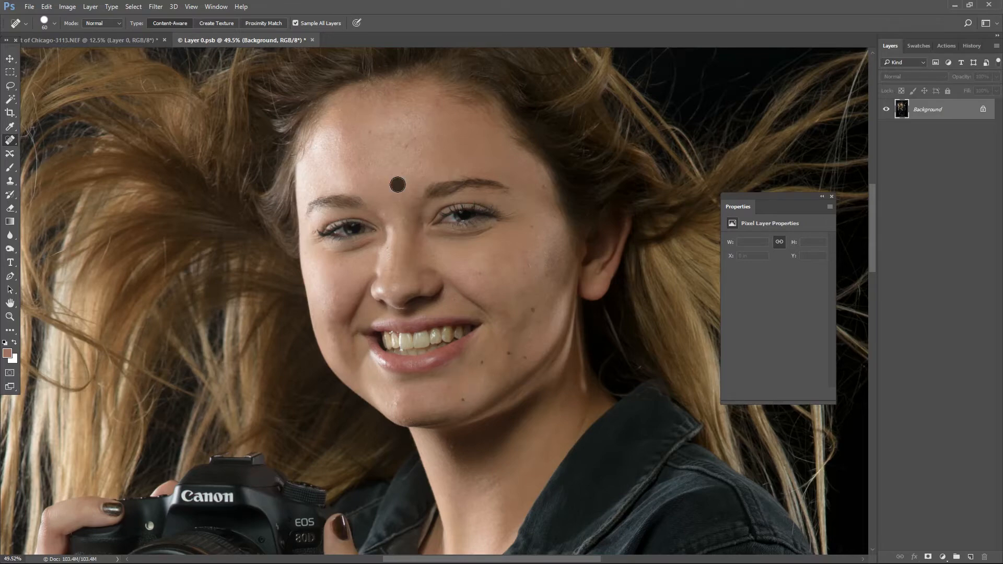
pyautogui.click(404, 218)
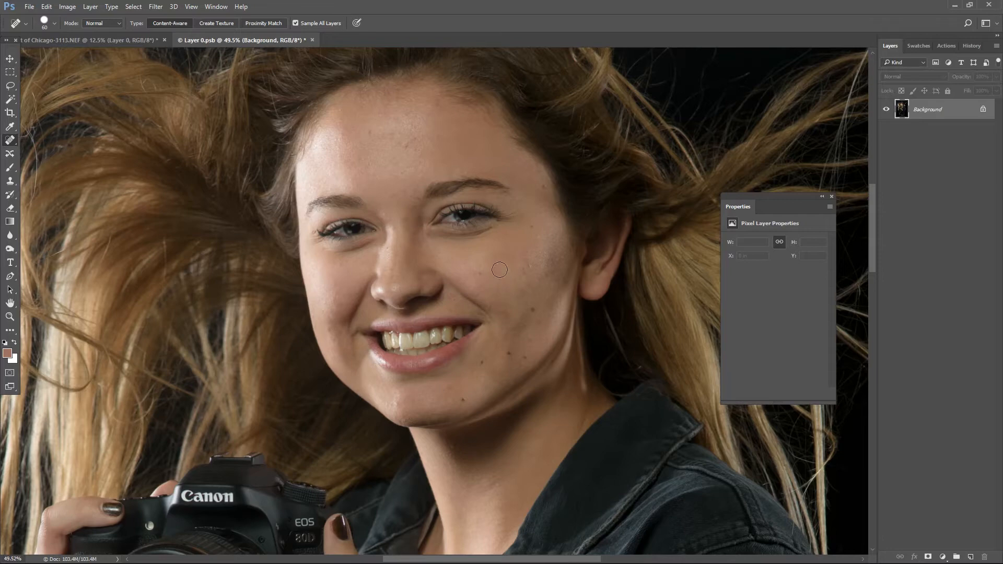
pyautogui.click(525, 255)
# Add a new layer, sample the forehead skin tone and paint it over the bright side of the forehead at 20% opacity.
pyautogui.click(971, 557)
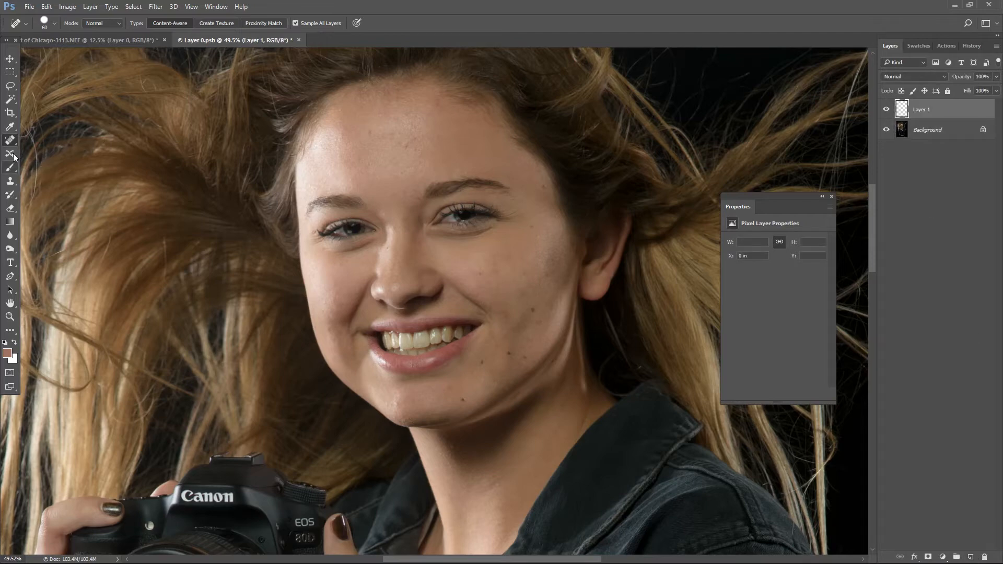
pyautogui.click(10, 126)
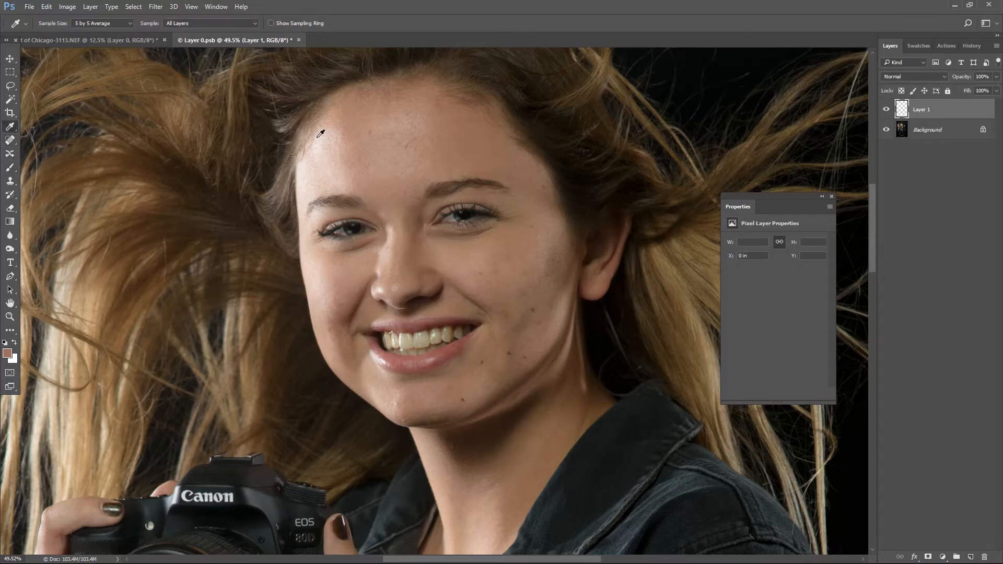
pyautogui.click(347, 138)
pyautogui.click(10, 167)
pyautogui.moveTo(326, 145)
pyautogui.mouseDown()
pyautogui.moveTo(324, 115)
pyautogui.moveTo(321, 178)
pyautogui.moveTo(349, 162)
pyautogui.moveTo(331, 187)
pyautogui.moveTo(343, 125)
pyautogui.moveTo(321, 137)
pyautogui.moveTo(356, 148)
pyautogui.mouseUp()
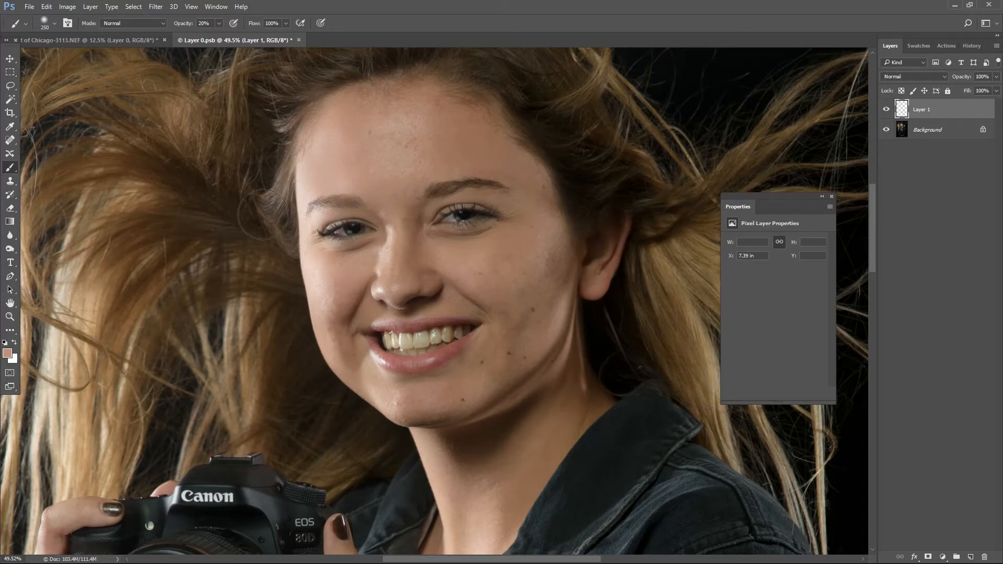
# Erase the paint spilling along the hairline and temple, and brush the skin tone across the rest of the forehead.
pyautogui.click(11, 208)
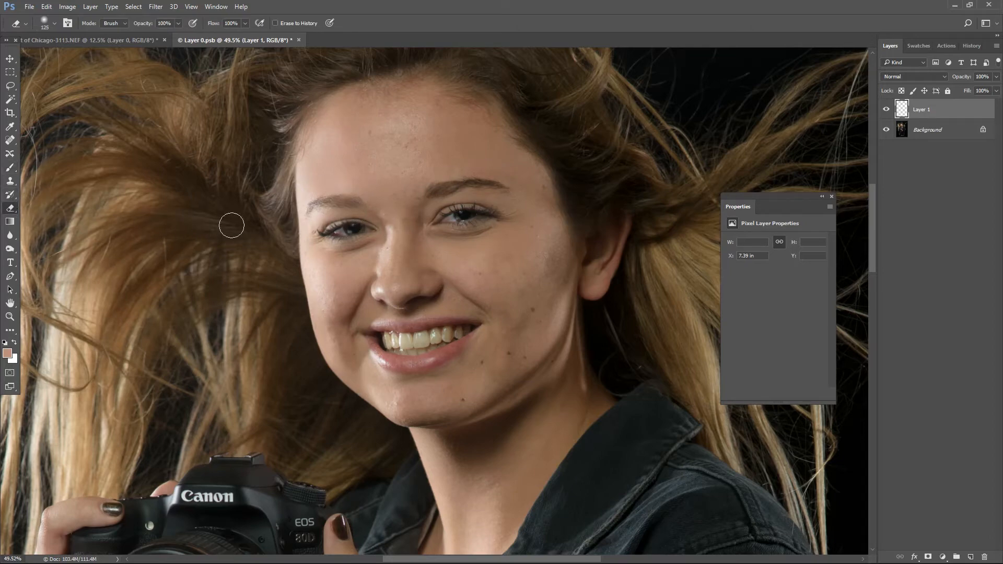
pyautogui.click(301, 214)
pyautogui.moveTo(321, 101); pyautogui.dragTo(296, 170)
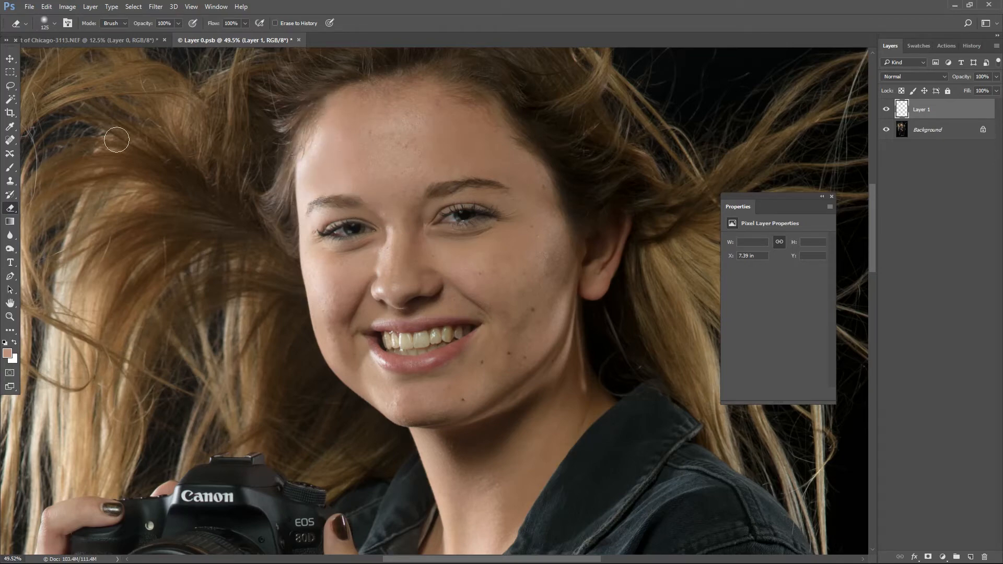
pyautogui.click(10, 167)
pyautogui.moveTo(333, 143)
pyautogui.mouseDown()
pyautogui.moveTo(465, 134)
pyautogui.moveTo(405, 123)
pyautogui.moveTo(414, 154)
pyautogui.moveTo(408, 134)
pyautogui.moveTo(367, 143)
pyautogui.moveTo(423, 134)
pyautogui.moveTo(437, 166)
pyautogui.mouseUp()
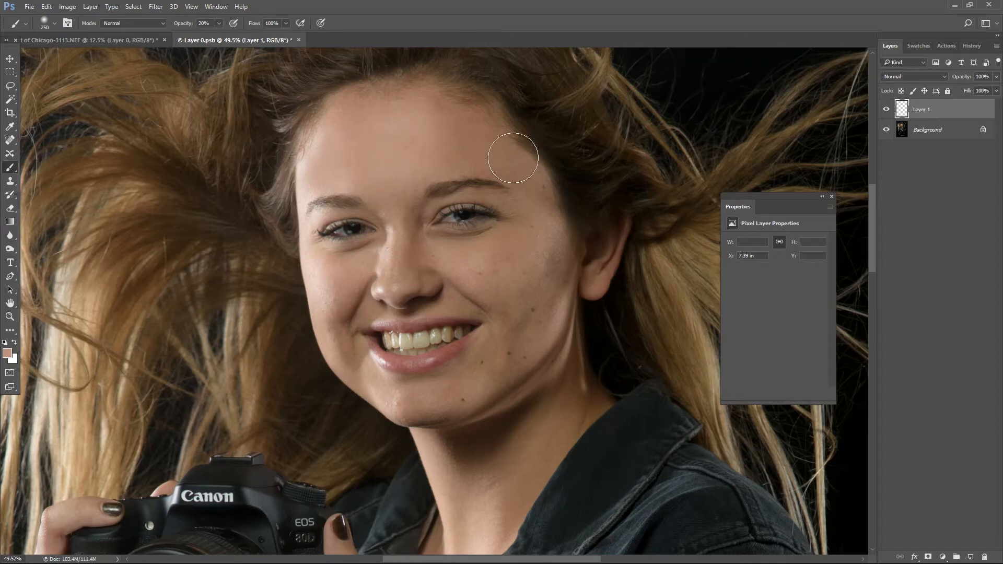
# Give the paint layer 3.92% uniform monochromatic noise and a 7.4-pixel Gaussian Blur, and save and close the smart object's contents.
pyautogui.hotkey('ctrl', 'alt', 'f')
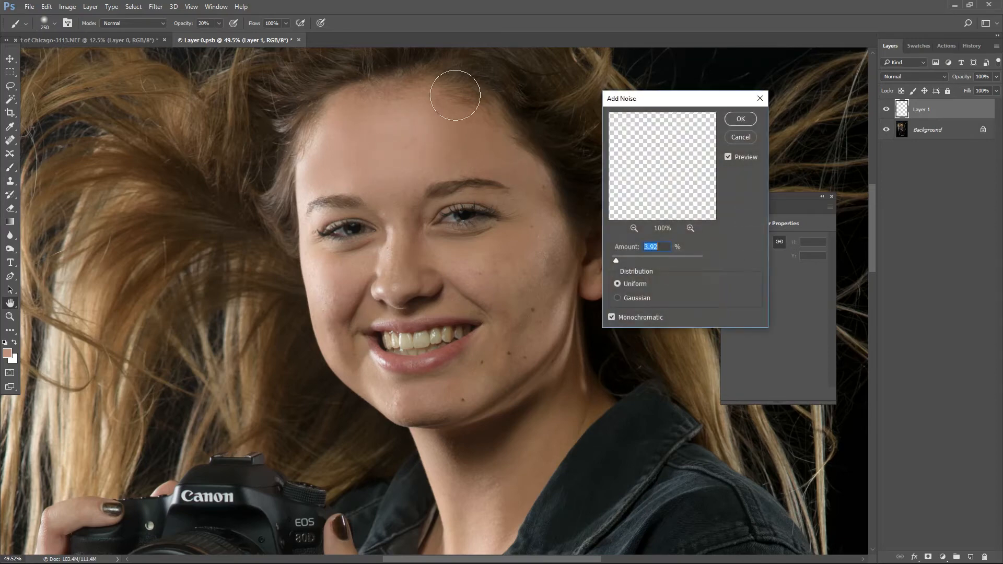
pyautogui.click(741, 119)
pyautogui.click(875, 191)
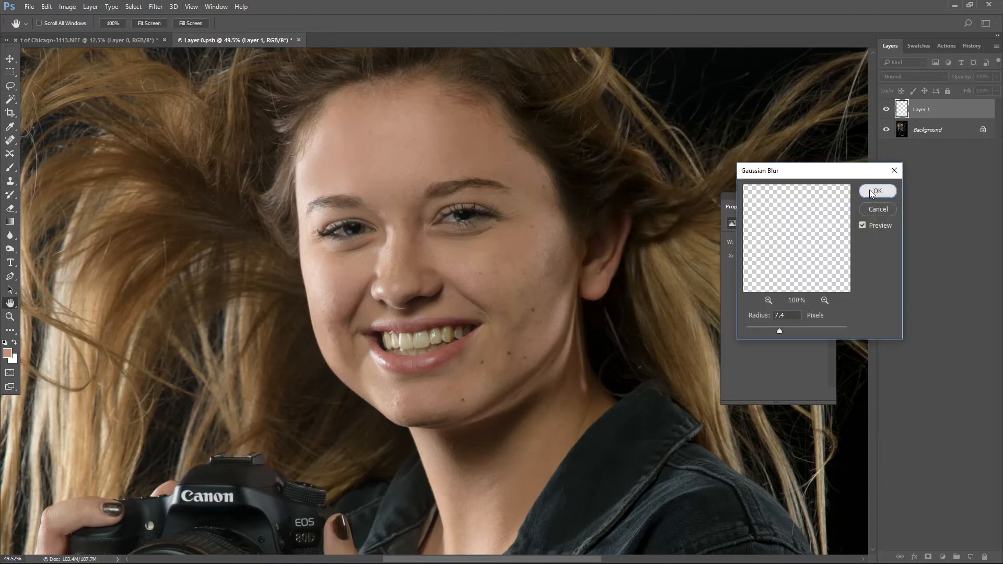
pyautogui.hotkey('ctrl', 's')
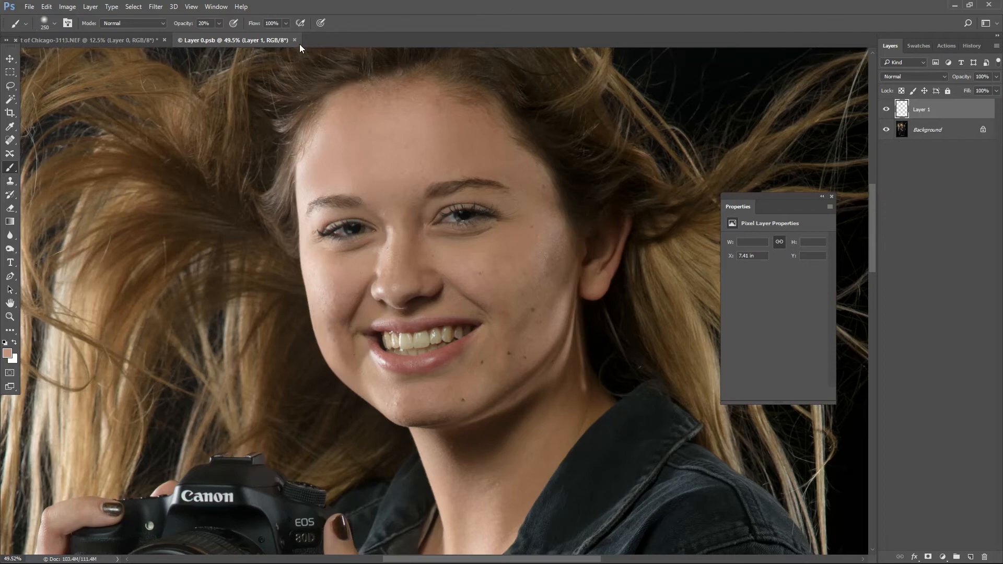
pyautogui.click(294, 40)
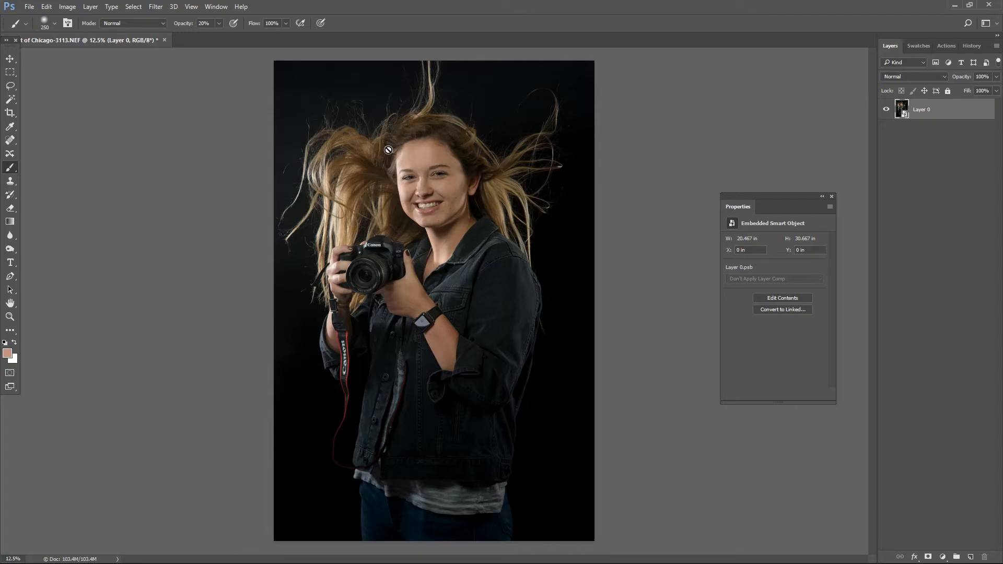
# Apply the Perfectly Clear Complete filter to the portrait's smart object and save the document.
pyautogui.scroll(3, 449, 149)
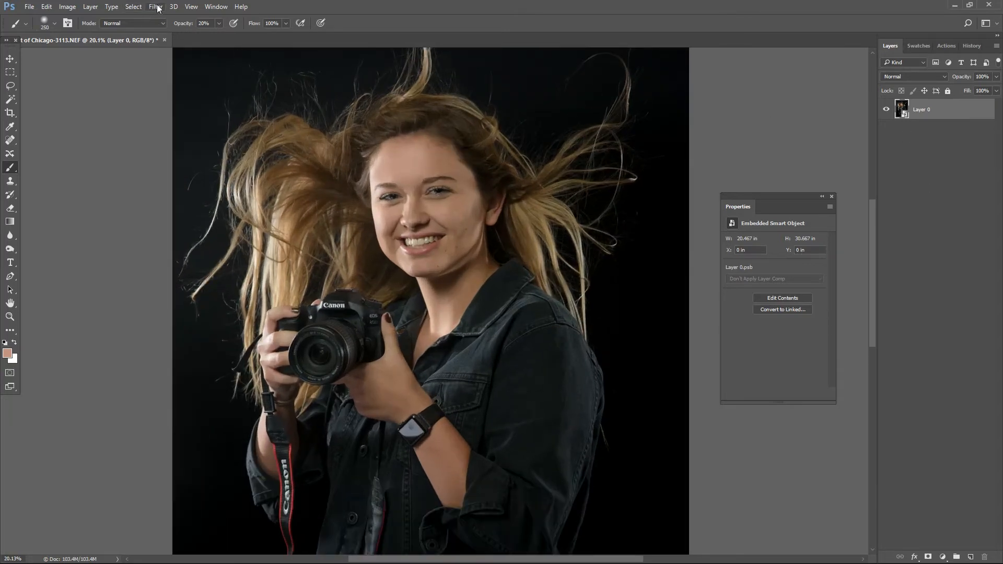
pyautogui.click(156, 6)
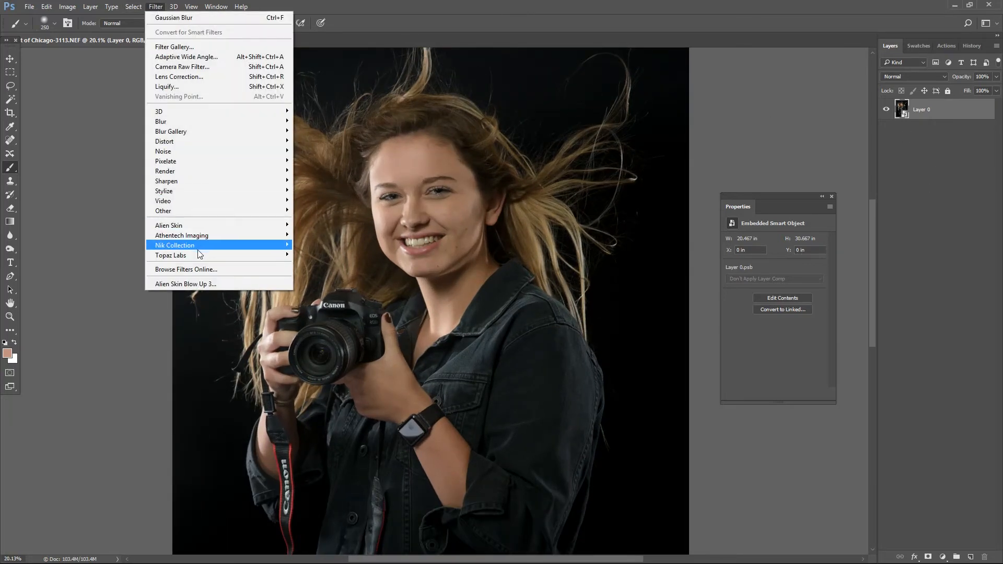
pyautogui.moveTo(195, 236)
pyautogui.click(130, 235)
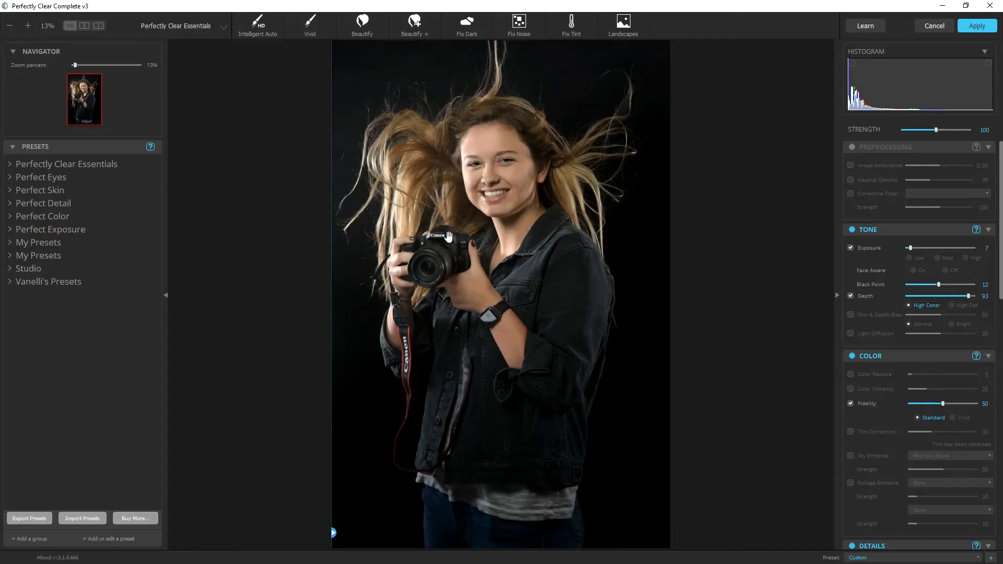
pyautogui.click(500, 188)
pyautogui.click(975, 27)
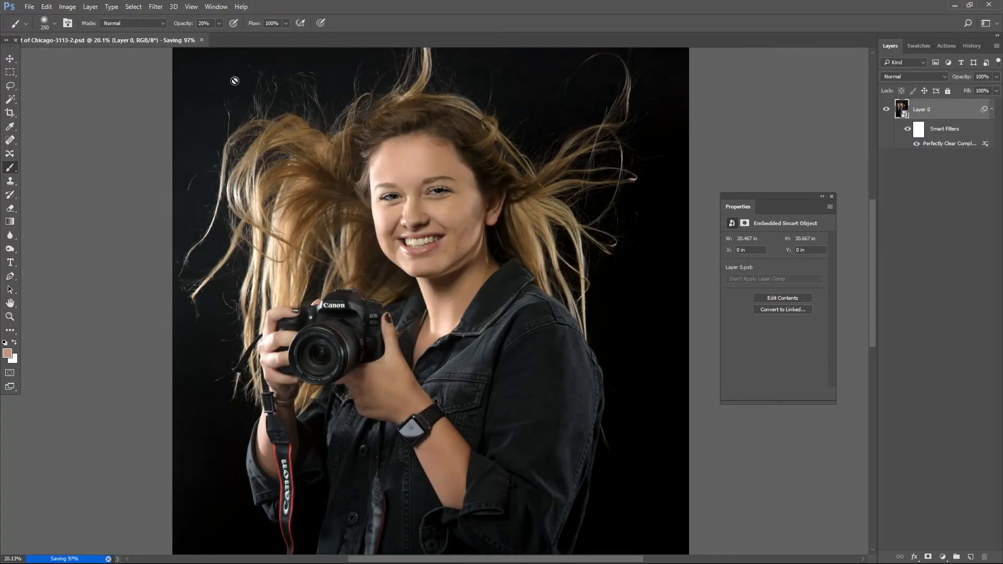
# Switch to Lightroom and give the retouched windblown-hair portrait the Out of Chicago Women develop preset.
pyautogui.hotkey('alt', 'Tab')
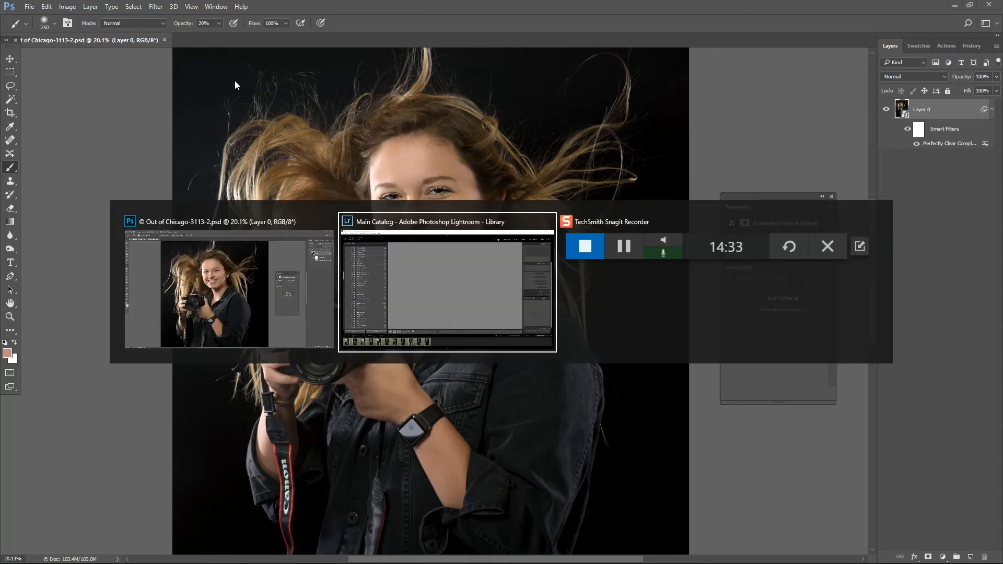
pyautogui.press('Escape')
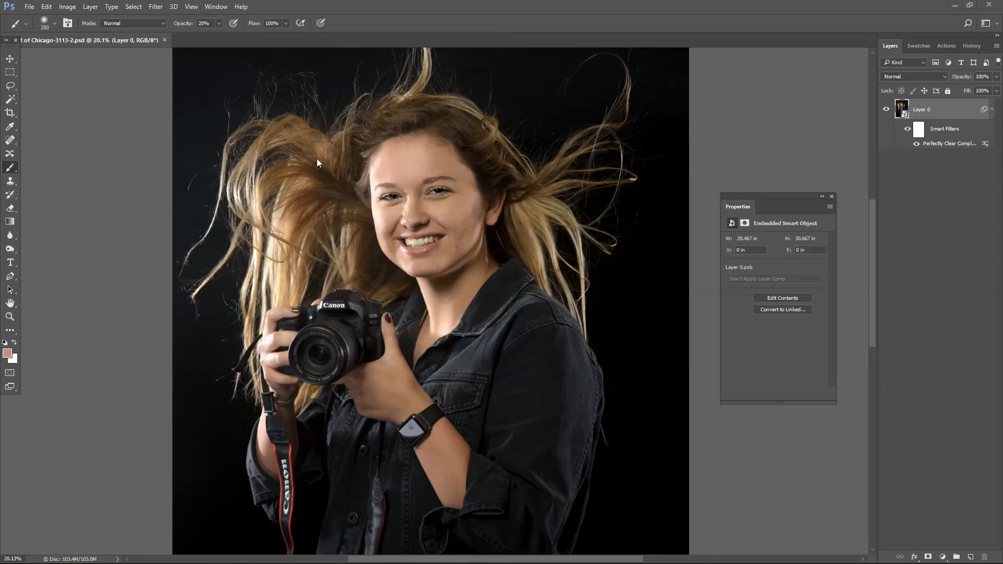
pyautogui.hotkey('alt', 'Tab')
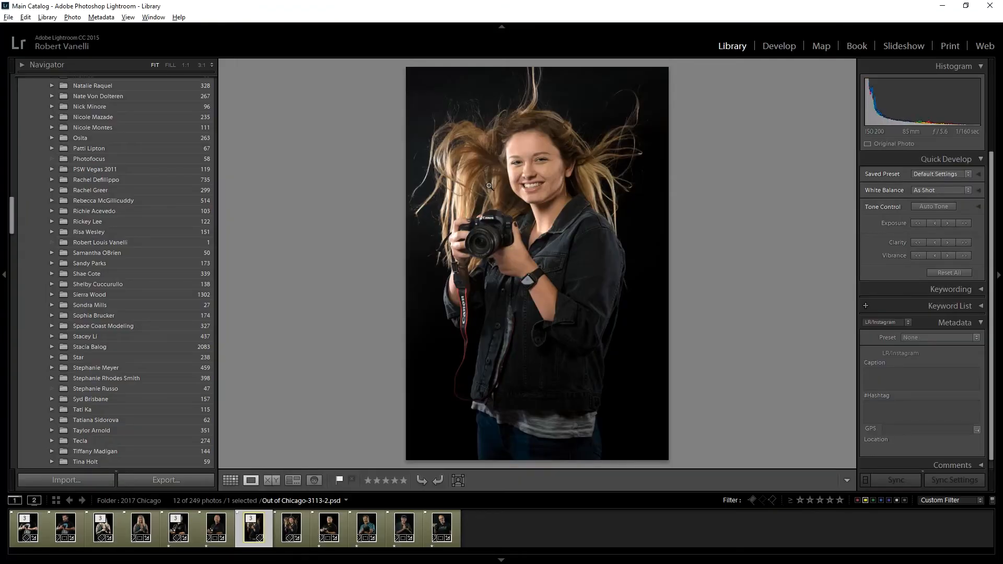
pyautogui.click(769, 50)
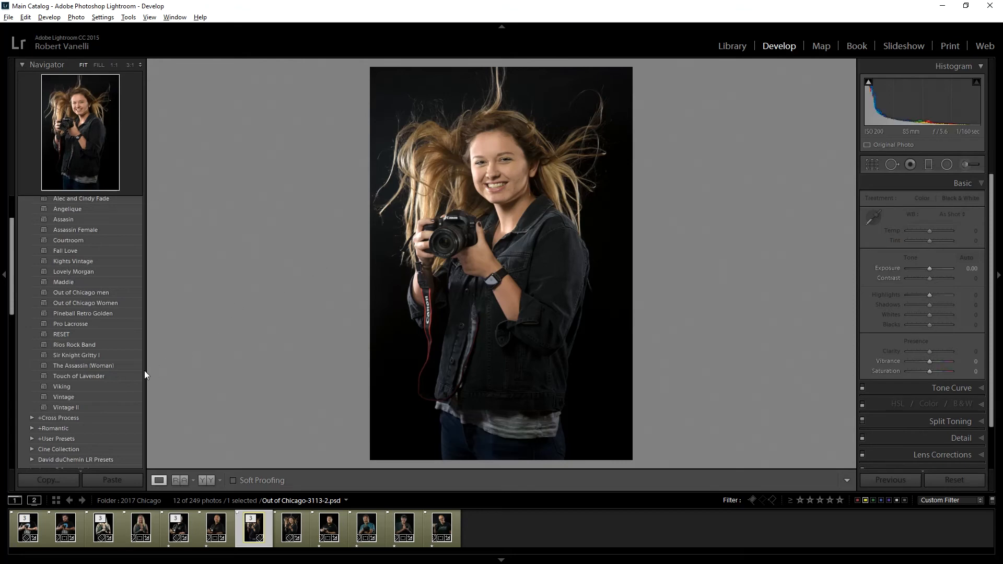
pyautogui.click(89, 303)
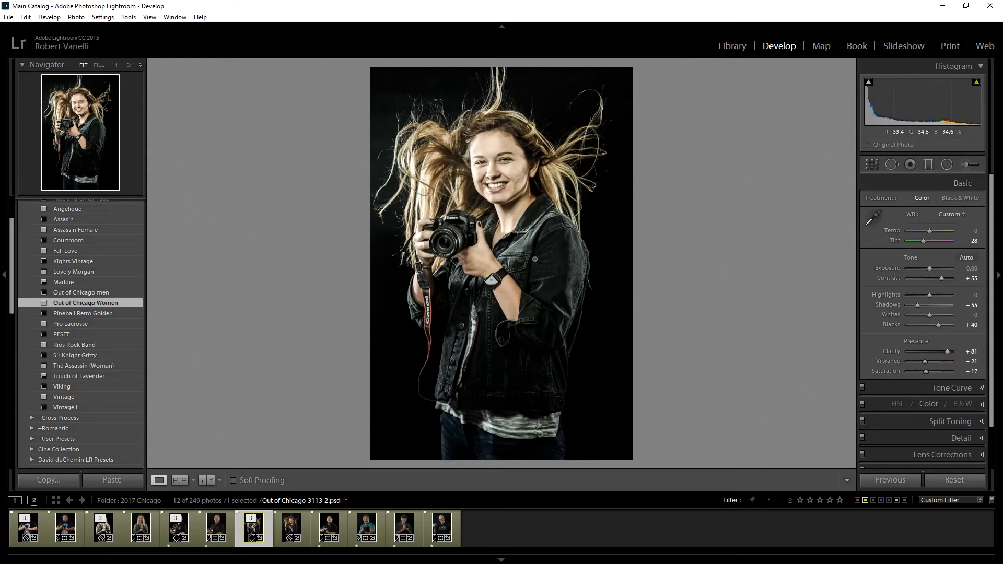
# Darken the woman's face with an adjustment brush using the Burn (Darken) effect at -0.30 exposure and size 16.0.
pyautogui.press('k')
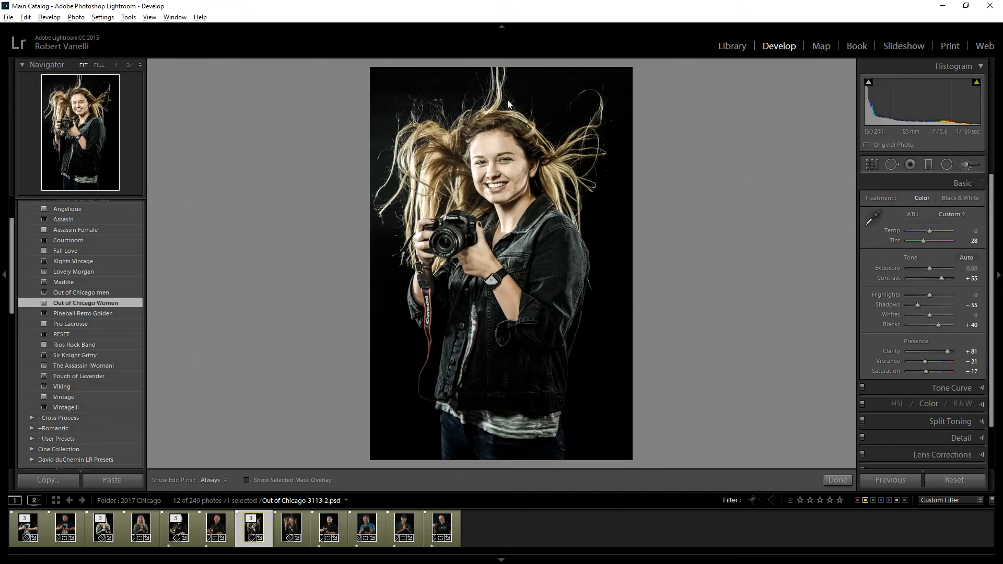
pyautogui.click(943, 200)
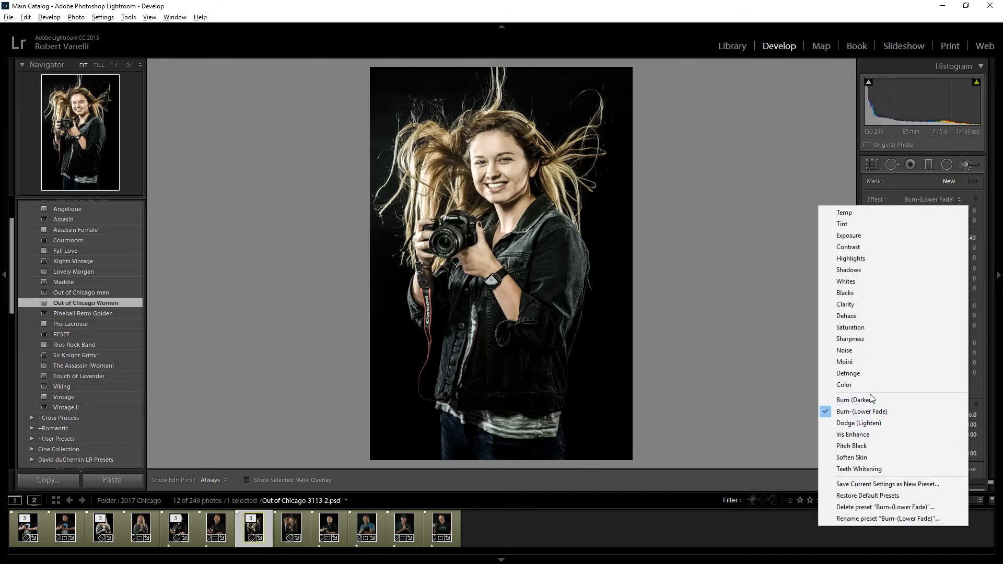
pyautogui.click(855, 400)
pyautogui.moveTo(499, 143)
pyautogui.mouseDown()
pyautogui.moveTo(517, 195)
pyautogui.moveTo(509, 233)
pyautogui.moveTo(509, 222)
pyautogui.moveTo(541, 248)
pyautogui.moveTo(475, 155)
pyautogui.moveTo(514, 211)
pyautogui.mouseUp()
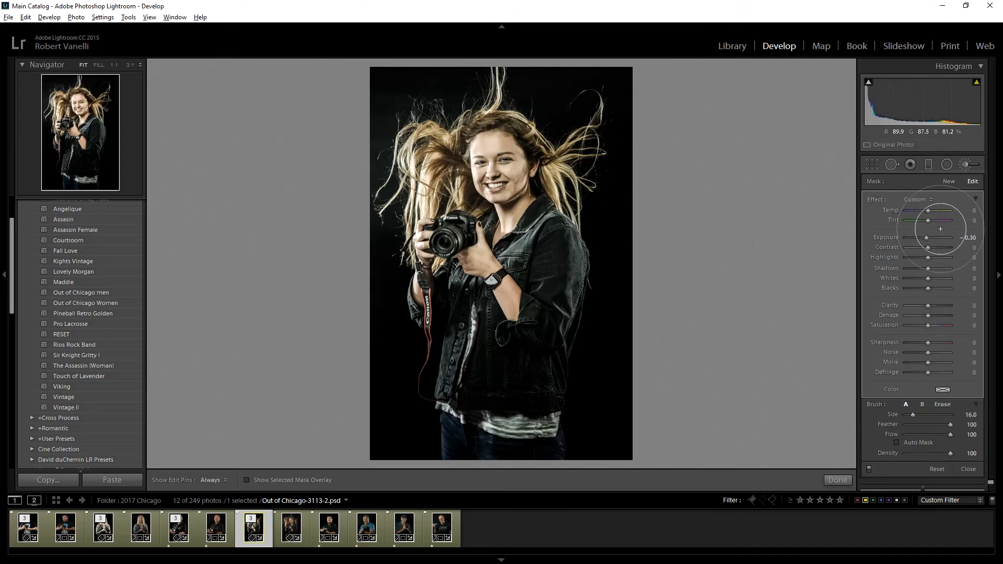
pyautogui.click(967, 168)
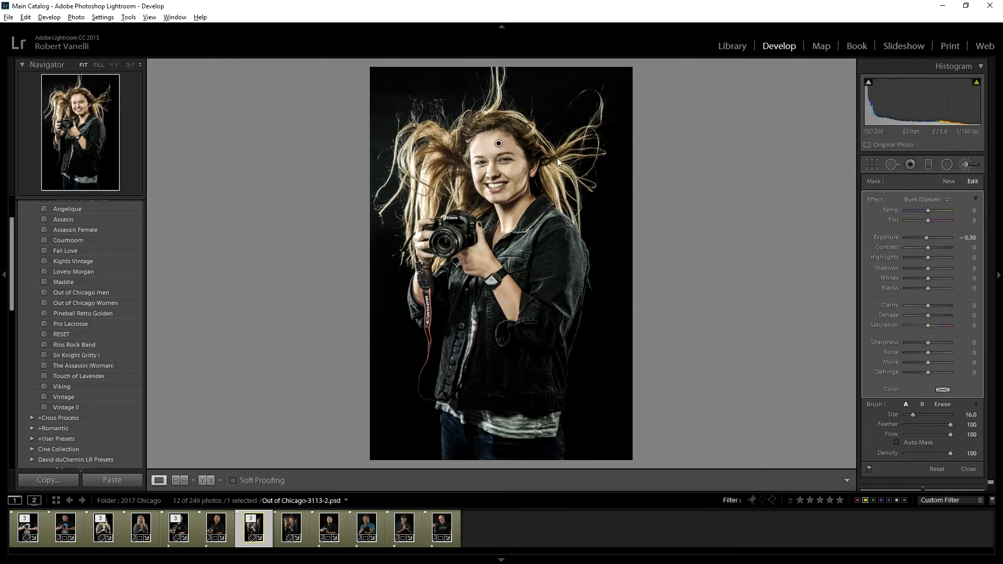
# Erase the Burn (Darken) brush adjustment from both of the woman's eyes, using an erase brush of about size 6.0.
pyautogui.click(497, 162)
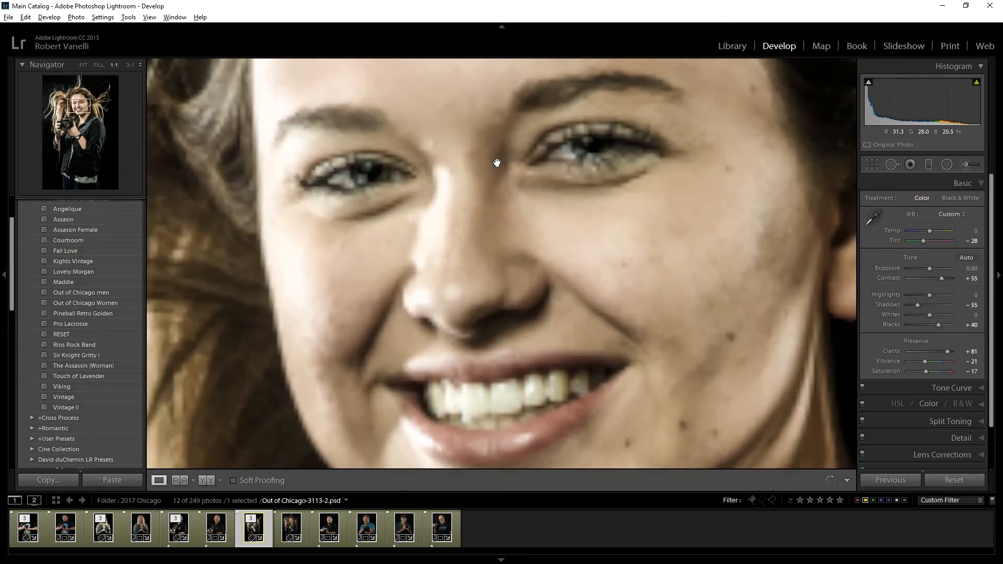
pyautogui.click(964, 167)
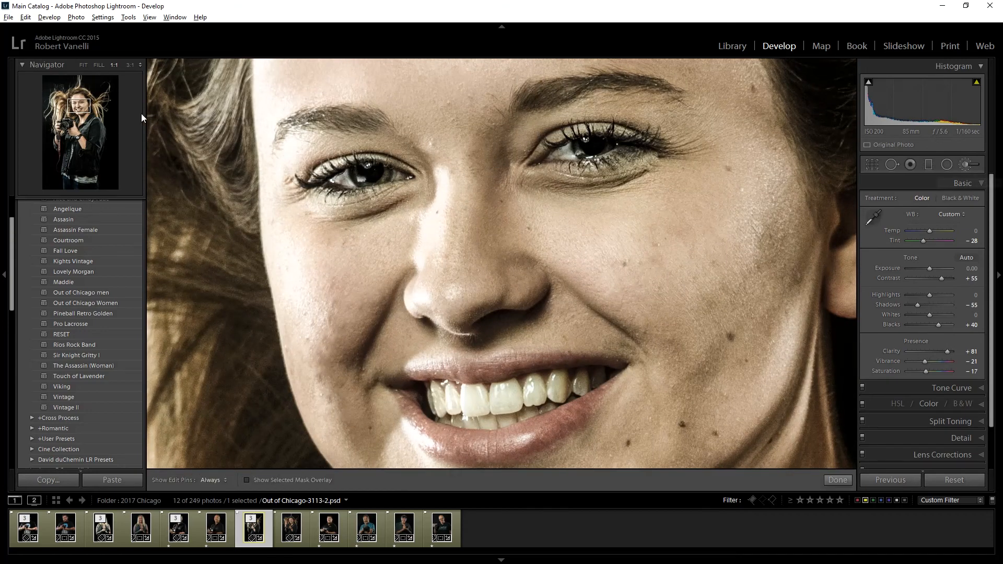
pyautogui.moveTo(81, 107); pyautogui.dragTo(84, 100)
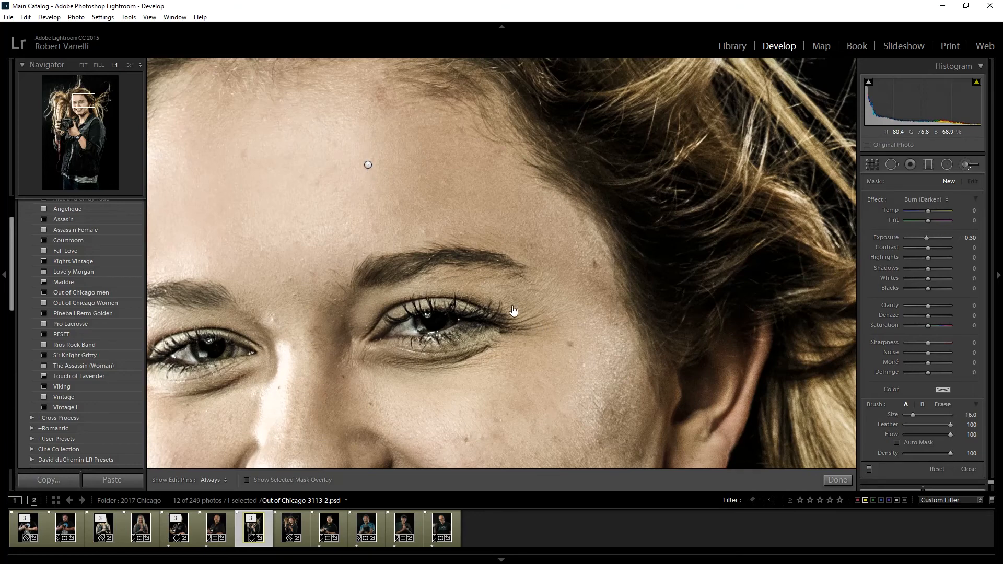
pyautogui.click(368, 164)
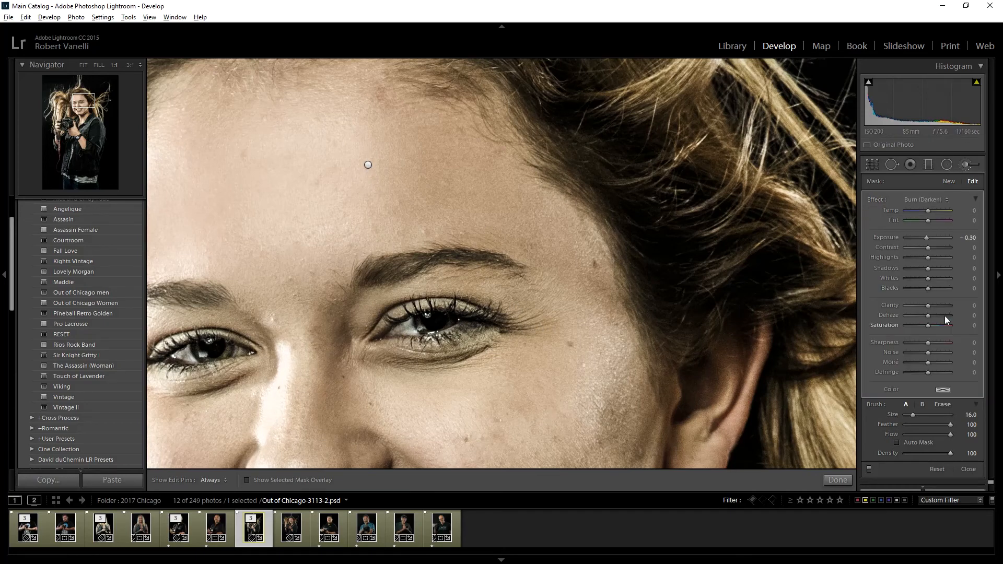
pyautogui.press('alt')
pyautogui.scroll(4, 444, 318)
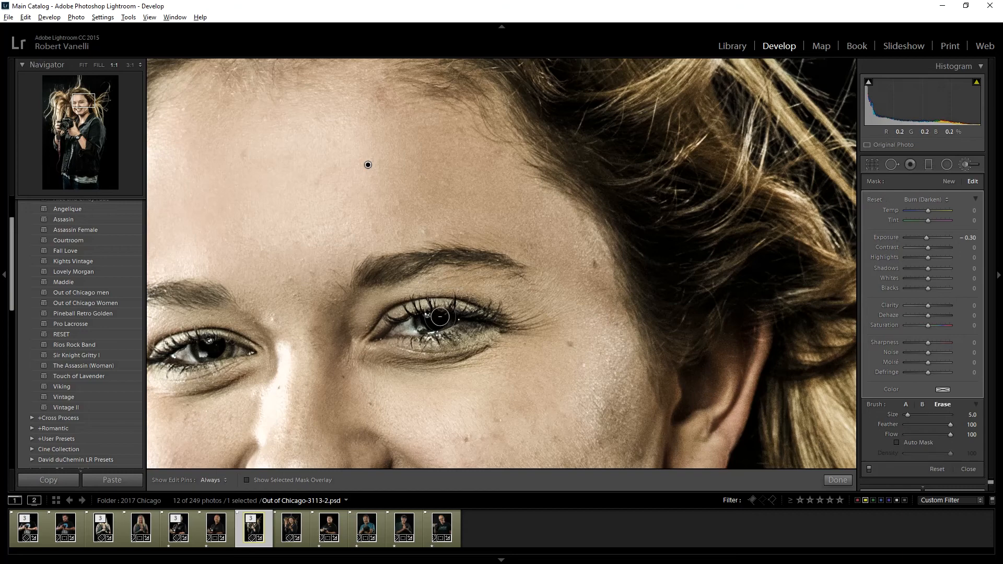
pyautogui.press('h')
pyautogui.moveTo(416, 317); pyautogui.dragTo(404, 319)
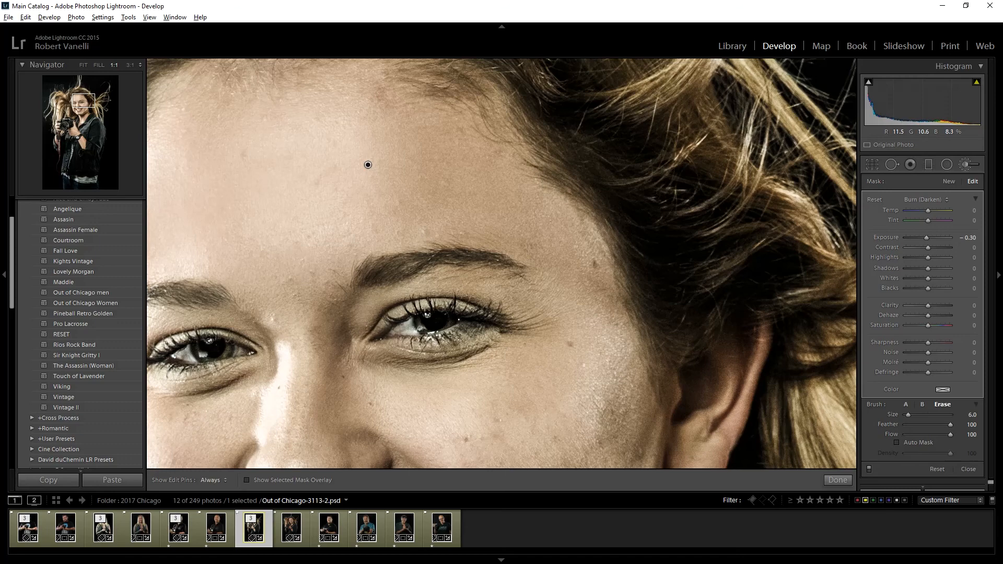
pyautogui.moveTo(225, 348)
pyautogui.mouseDown()
pyautogui.moveTo(192, 360)
pyautogui.moveTo(222, 349)
pyautogui.moveTo(167, 352)
pyautogui.moveTo(223, 345)
pyautogui.mouseUp()
pyautogui.press('h')
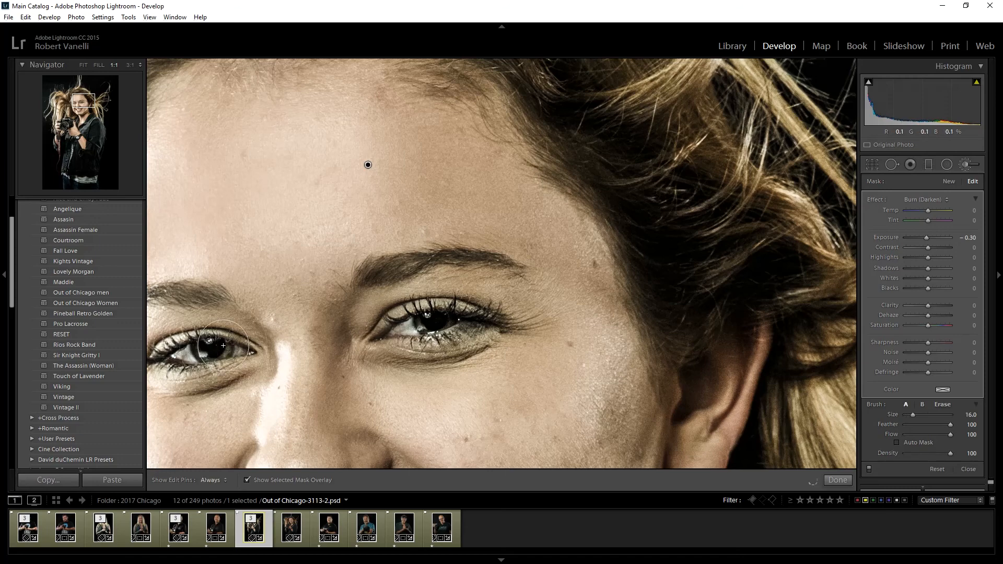
# Check the burn mask around the eyes with the mask overlay, close the adjustment brush and view the whole portrait.
pyautogui.press('o')
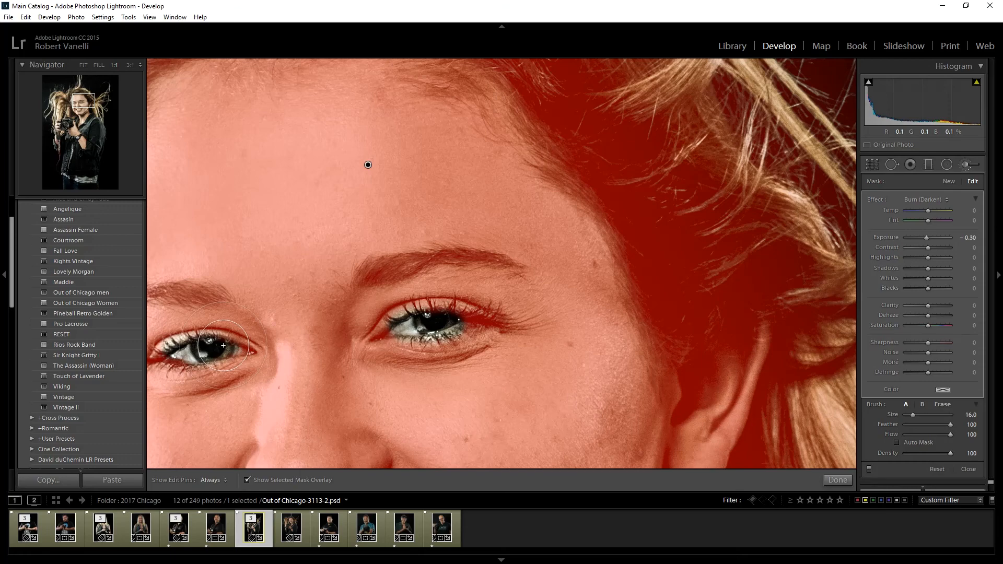
pyautogui.press('o')
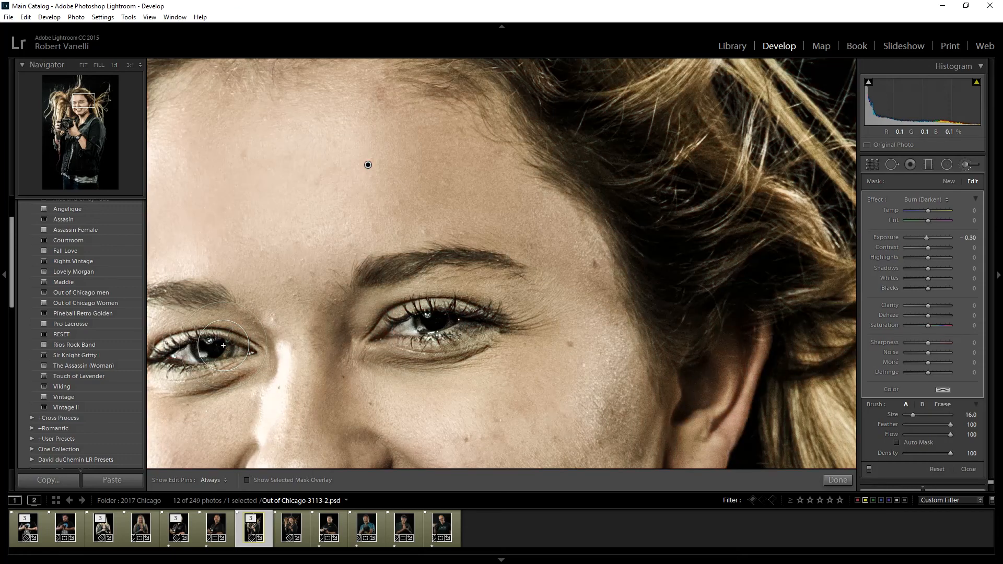
pyautogui.click(961, 163)
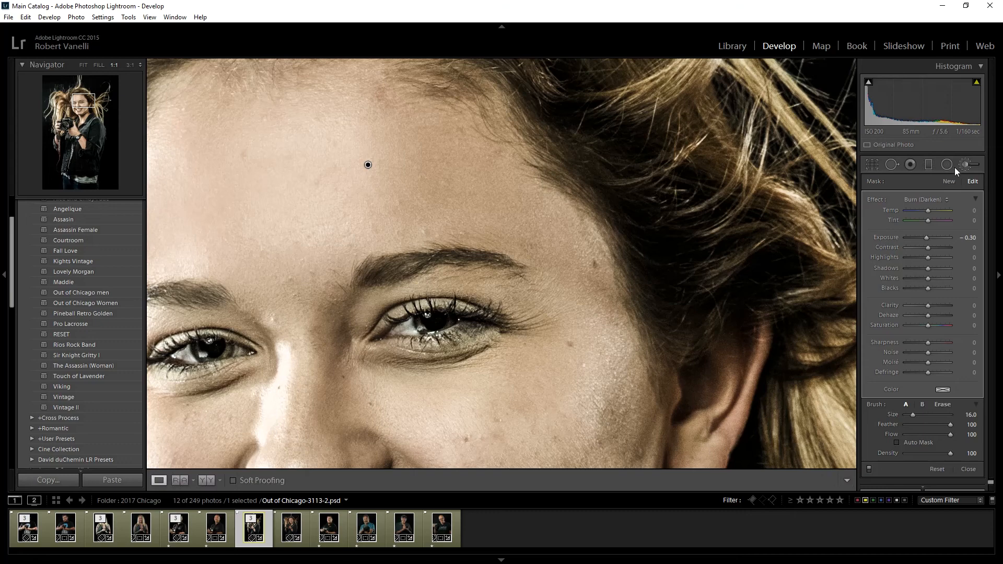
pyautogui.click(507, 218)
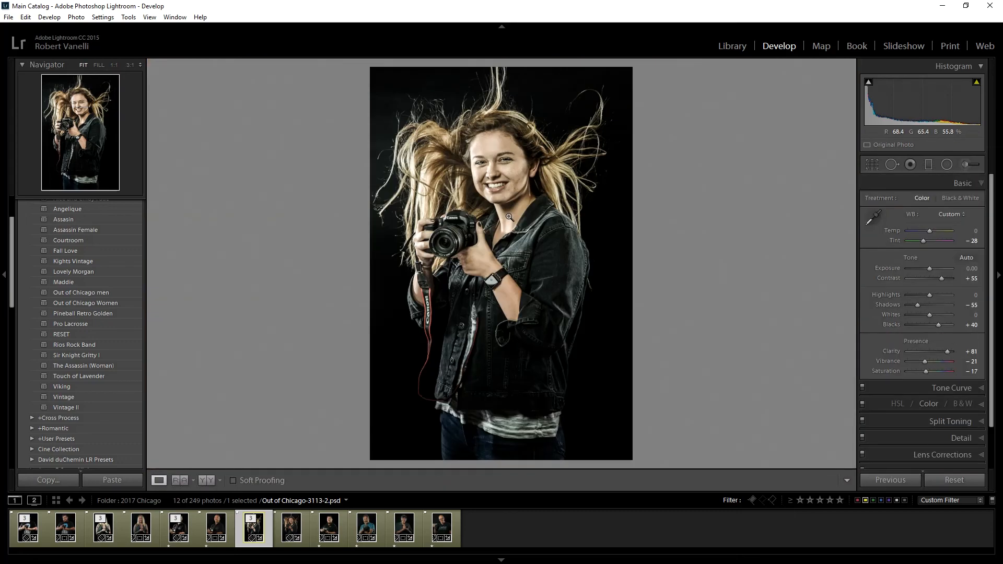
# Return to the library grid and open the first portrait, the bearded man in the RAW T-shirt, in Loupe view.
pyautogui.press('g')
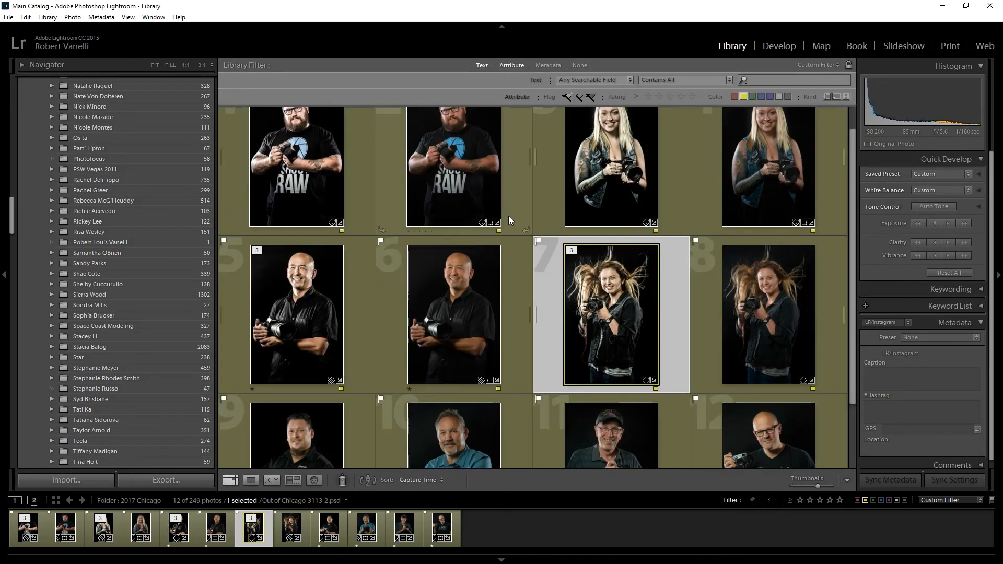
pyautogui.scroll(1, 486, 209)
pyautogui.click(316, 207)
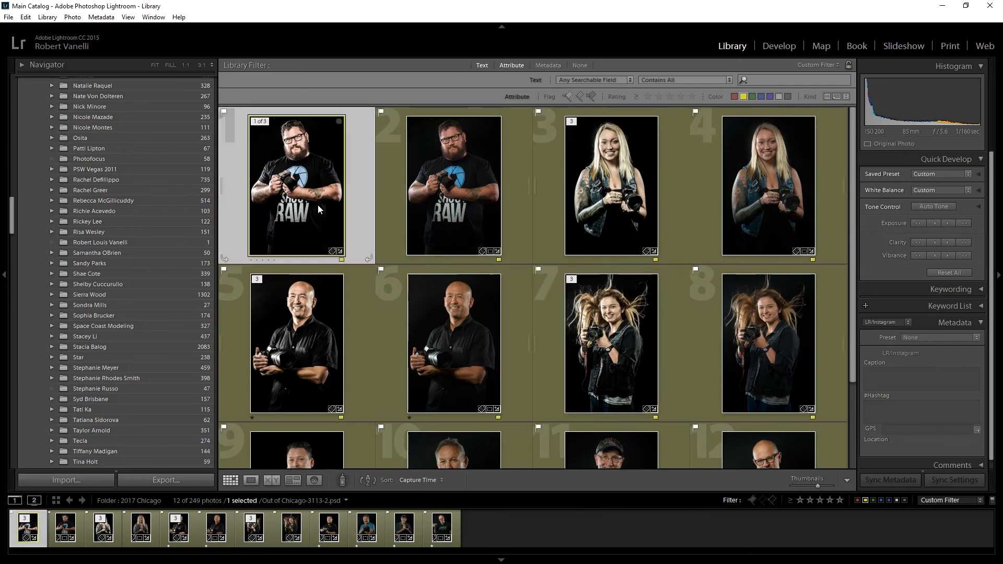
pyautogui.doubleClick(340, 205)
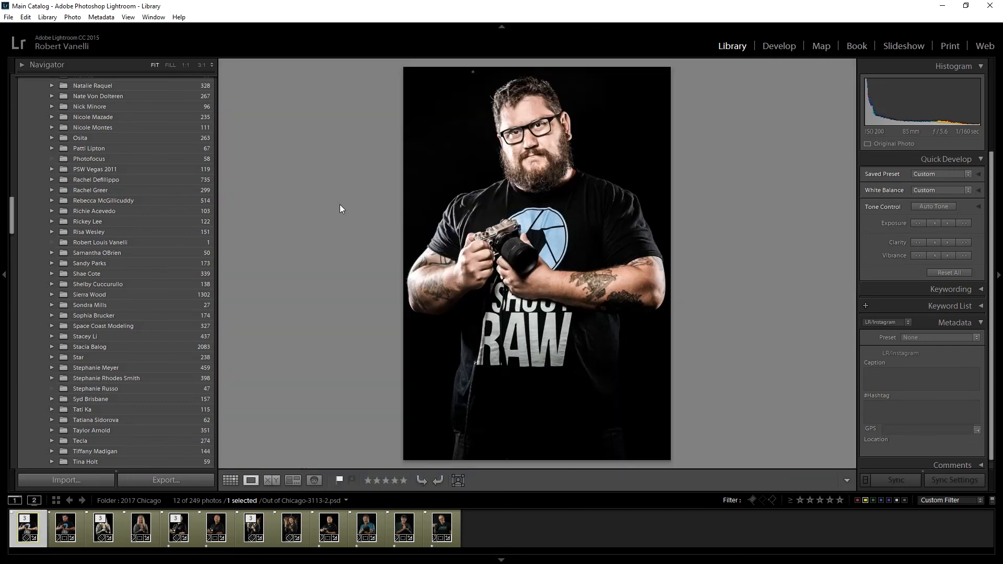